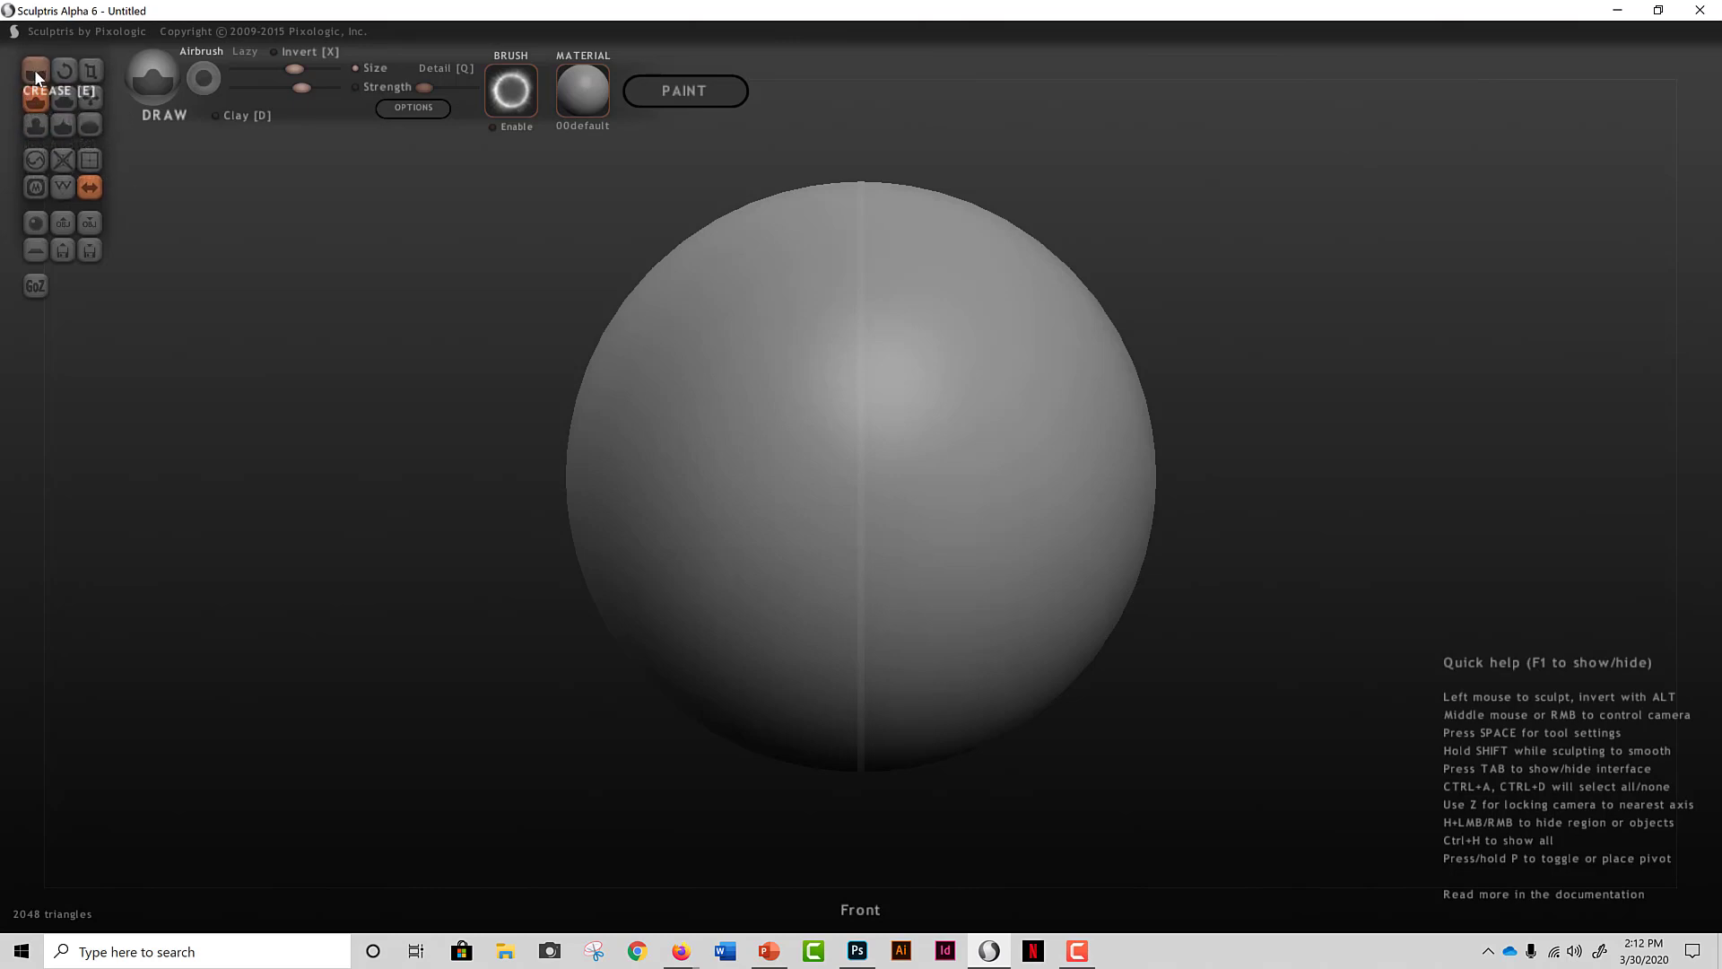
Step: Select the Crease brush, try a normal and a raised stroke across the sphere's middle, and undo both
click(36, 72)
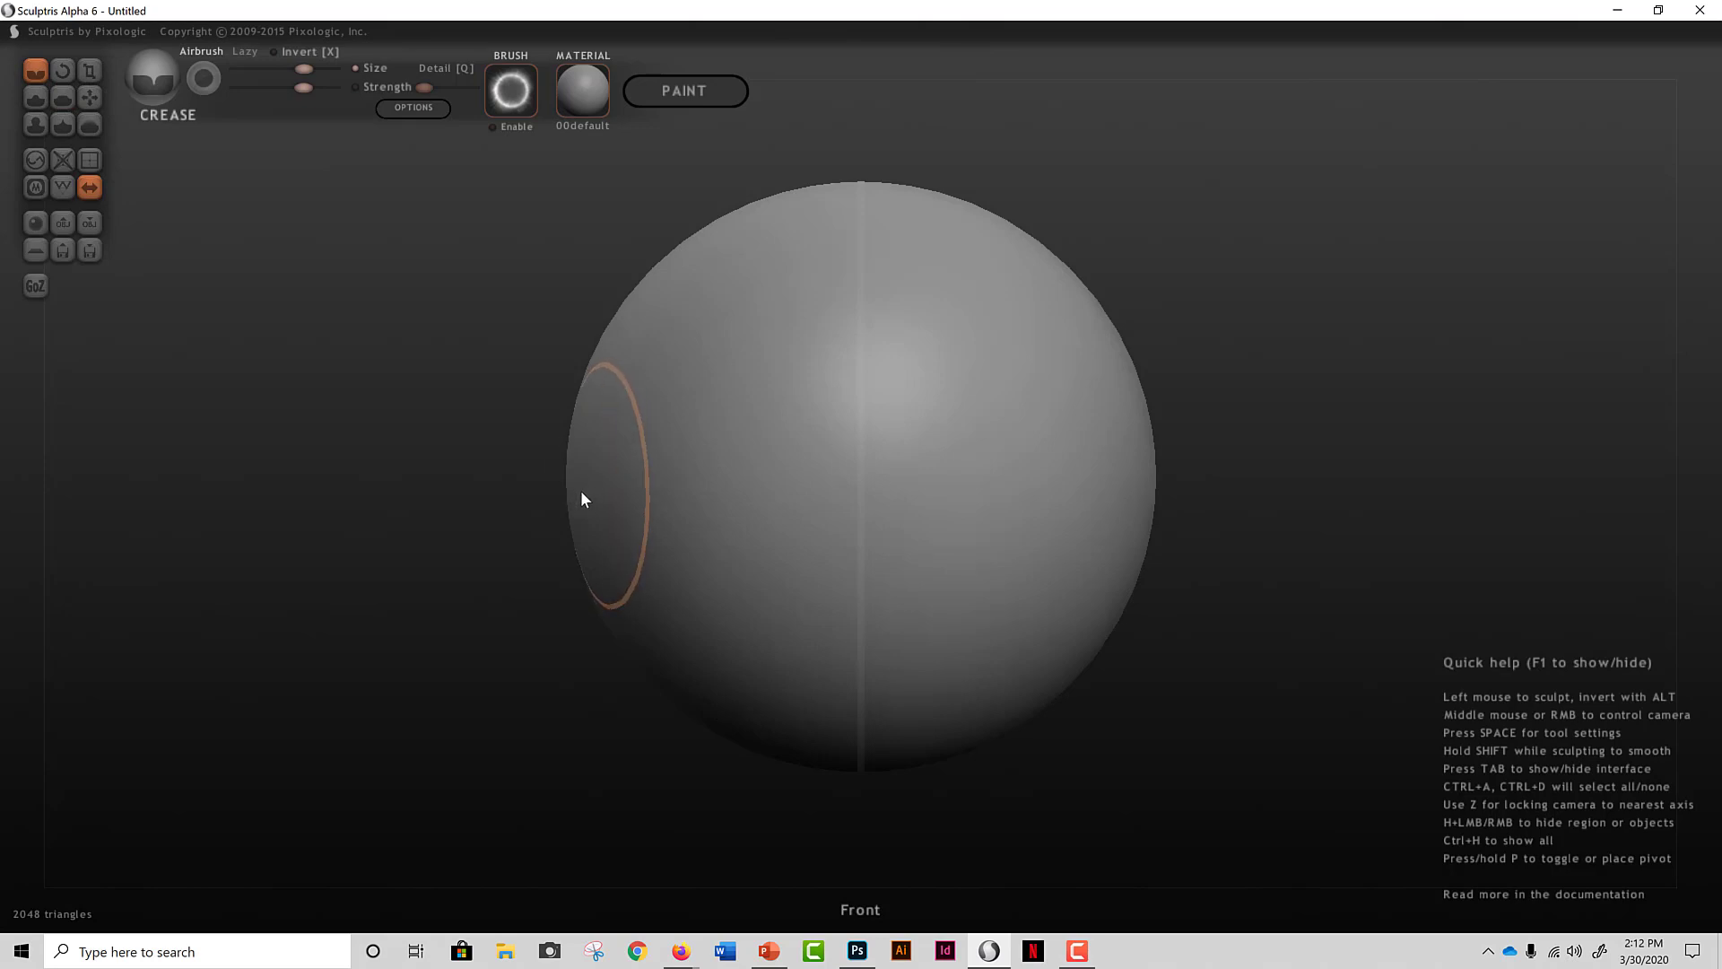
mouse_move(579, 492)
mouse_down()
mouse_move(968, 526)
mouse_move(592, 506)
mouse_up()
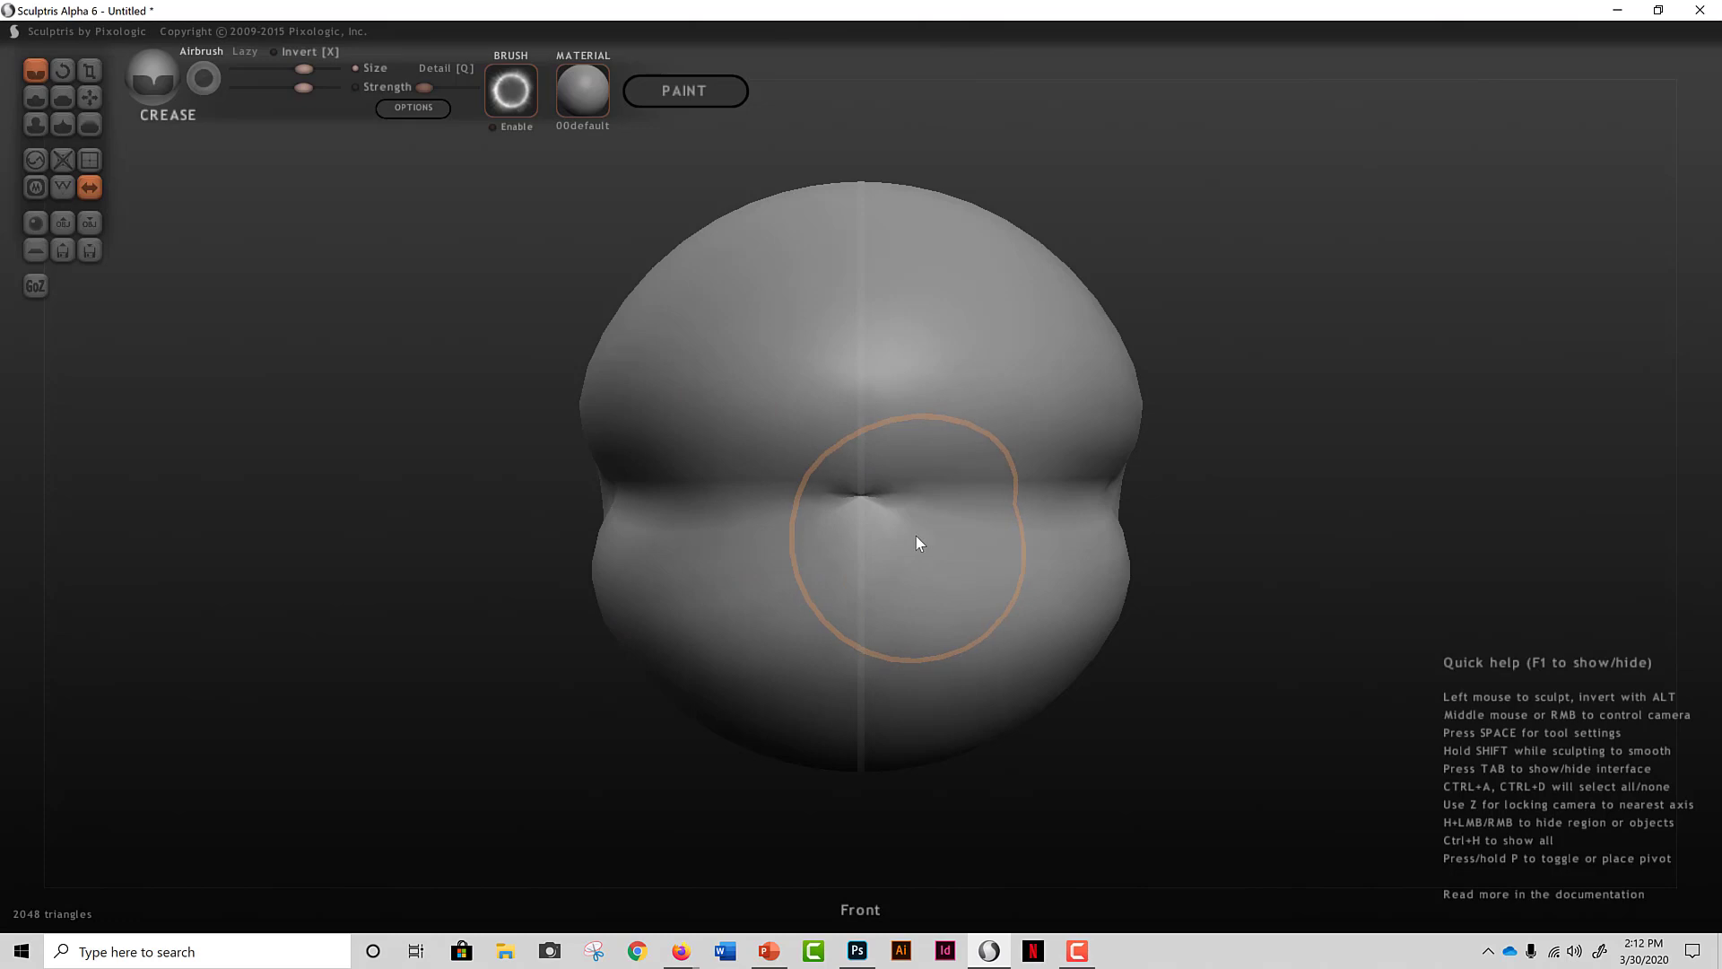
key(ctrl+z)
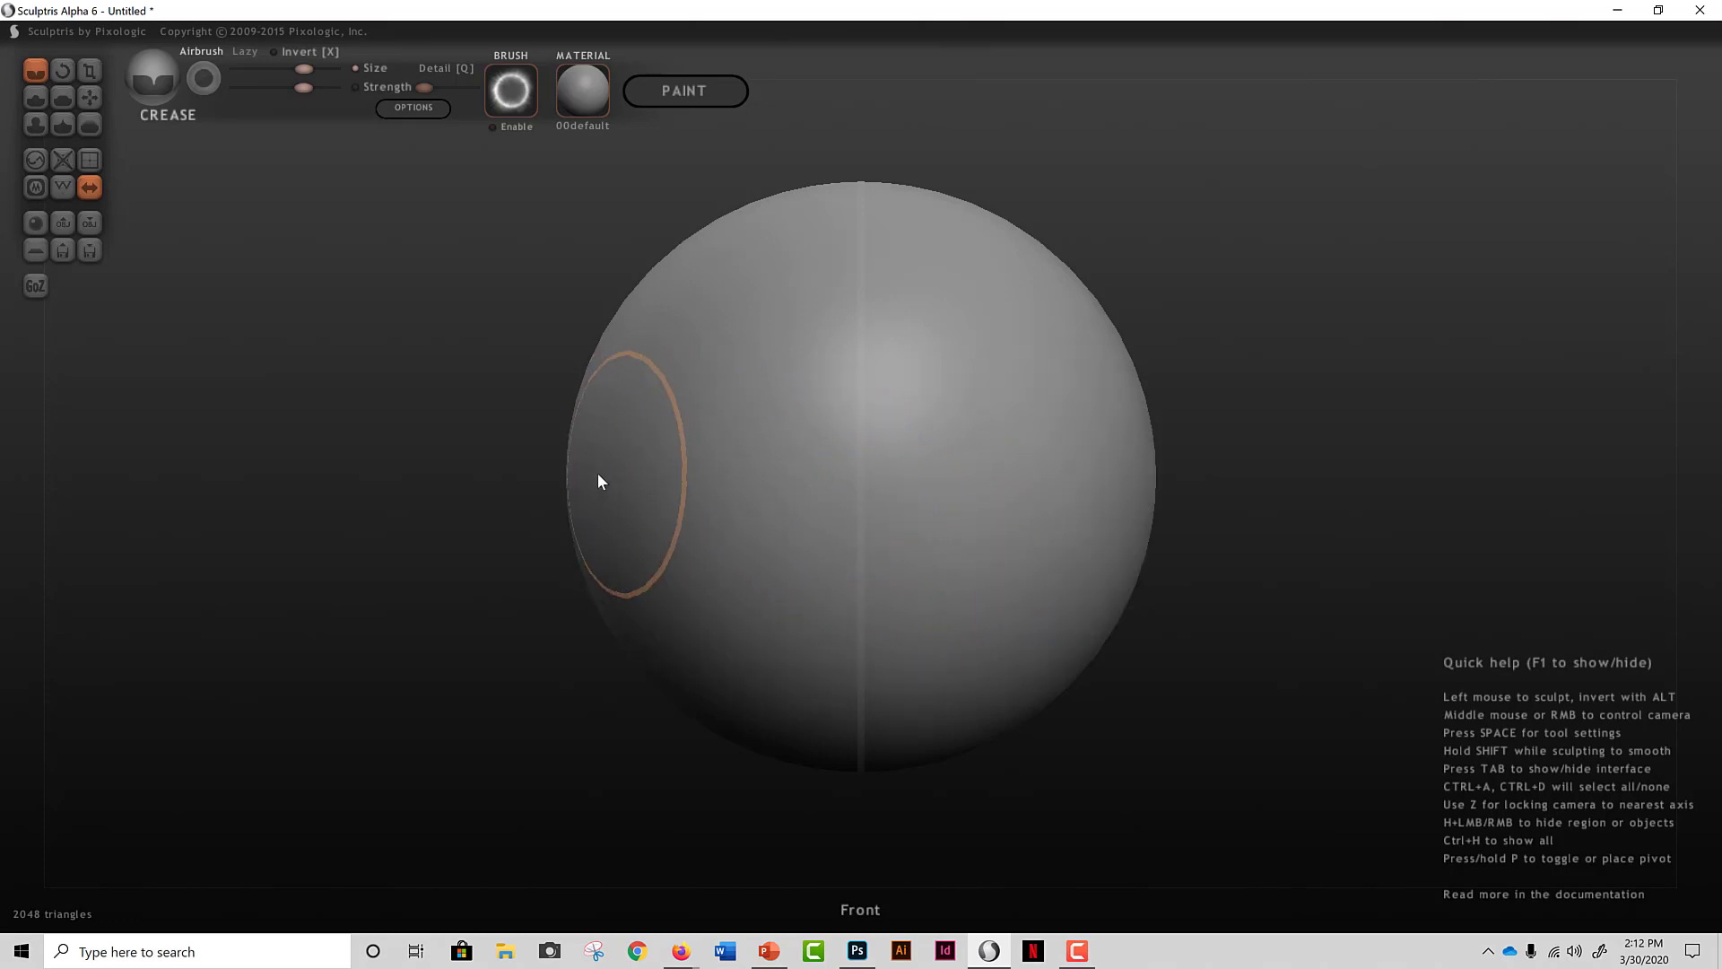
drag(595, 476, 1015, 512)
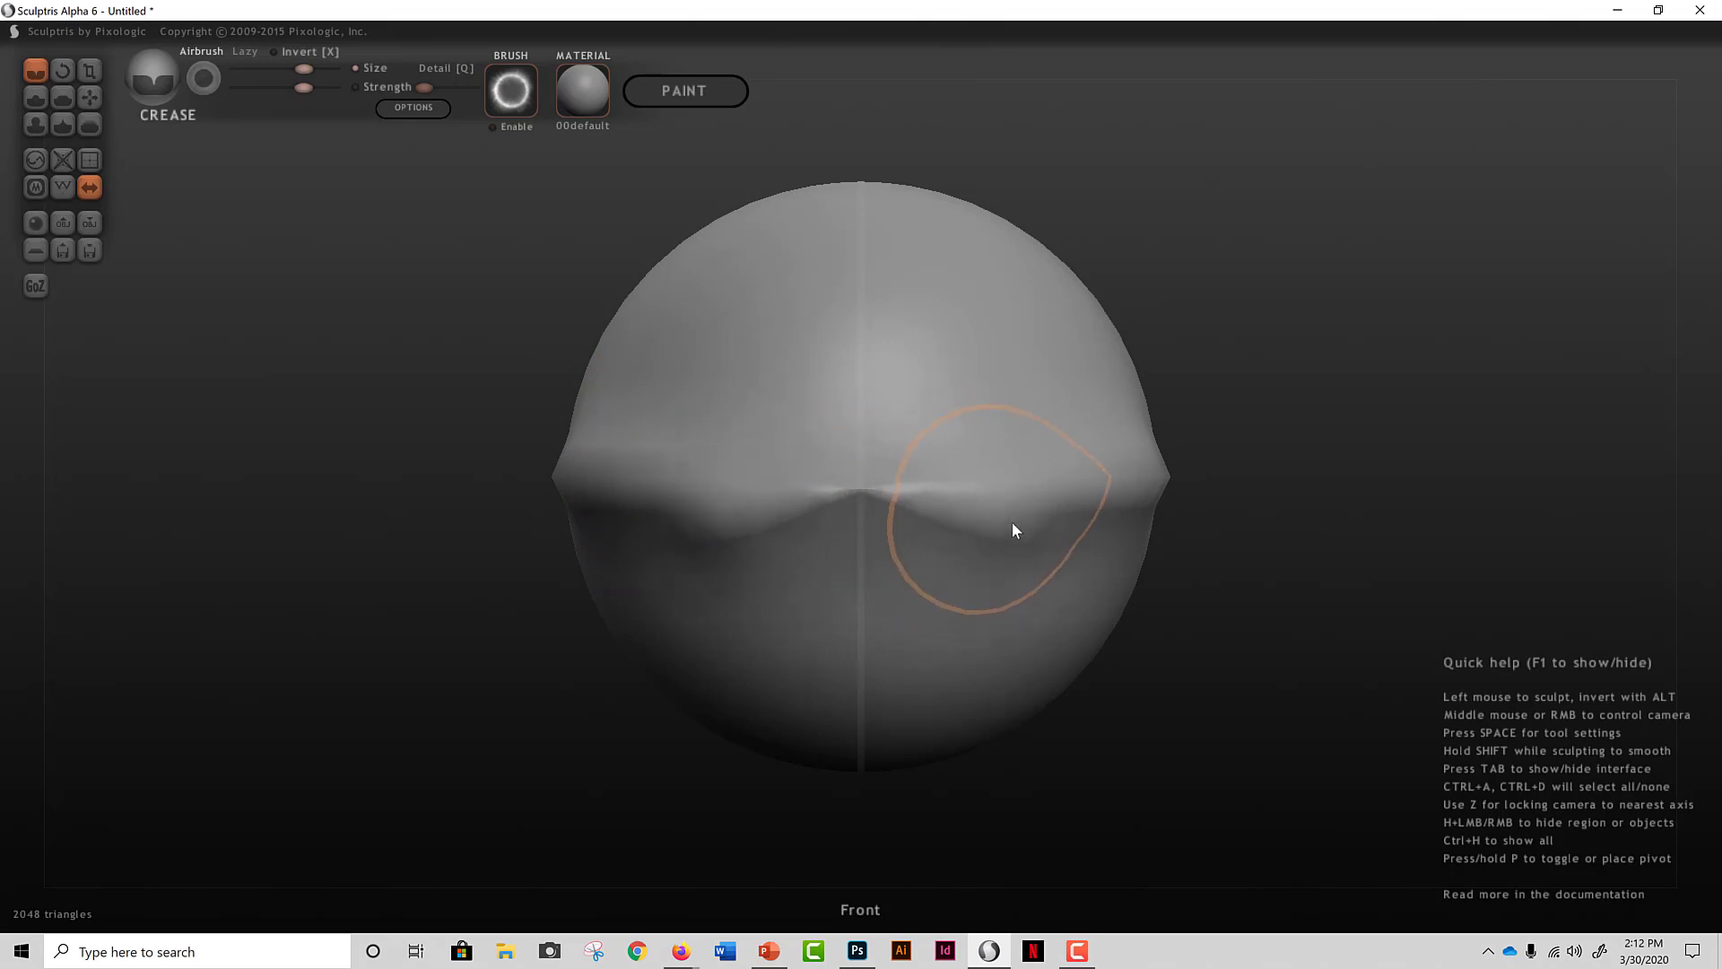
key(ctrl+z)
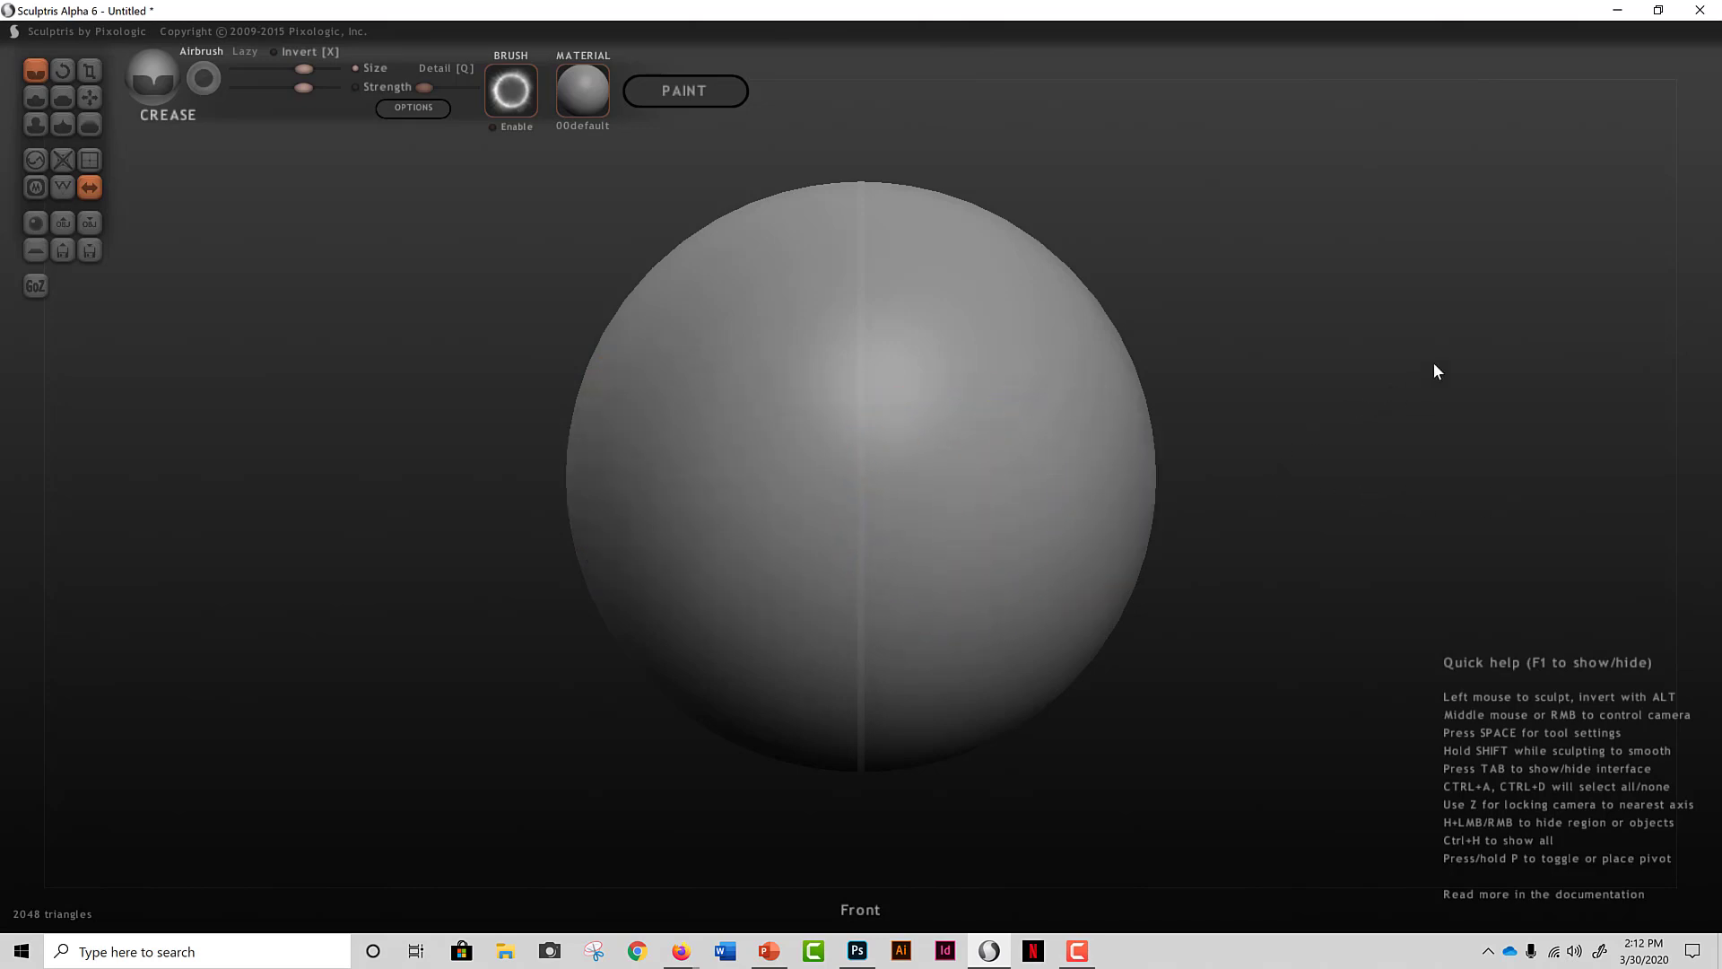
Step: Look at the sphere from several angles, locking the camera to the nearest axis between rotations
drag(1436, 362, 1259, 397)
drag(1325, 418, 1250, 431)
key(z)
drag(1366, 426, 1192, 426)
key(z)
right_drag(1000, 315, 992, 443)
key(z)
key(z)
drag(1354, 551, 1304, 499)
key(z)
drag(1379, 465, 1169, 478)
key(z)
Step: Carve a deep crease all the way around the sphere's middle with the Crease brush
mouse_move(1154, 460)
mouse_down()
mouse_move(945, 483)
mouse_move(582, 478)
mouse_move(1084, 493)
mouse_move(686, 526)
mouse_up()
mouse_move(686, 525)
middle_down()
mouse_move(1107, 527)
mouse_move(1006, 533)
middle_up()
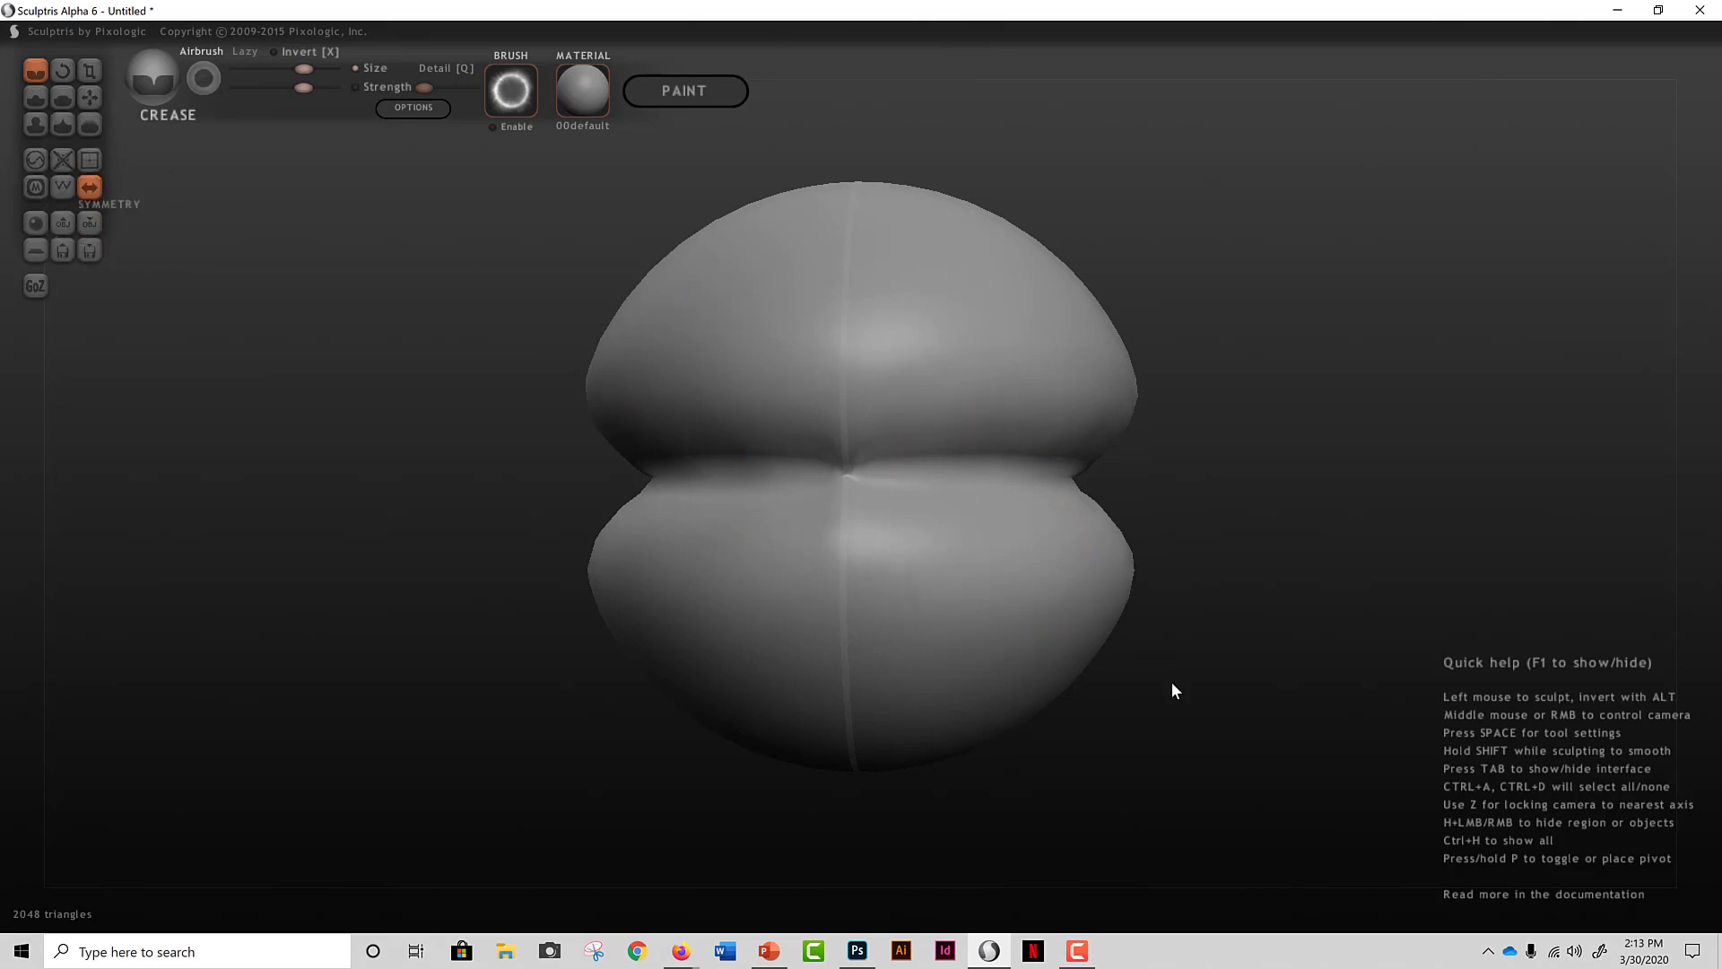
mouse_move(880, 466)
mouse_down()
mouse_move(1136, 503)
mouse_move(858, 491)
mouse_move(1113, 529)
mouse_up()
mouse_move(1112, 529)
middle_down()
mouse_move(929, 600)
mouse_move(705, 570)
middle_up()
mouse_move(846, 526)
mouse_down()
mouse_move(853, 541)
mouse_move(972, 541)
mouse_move(818, 538)
mouse_up()
mouse_move(819, 539)
middle_down()
mouse_move(1029, 527)
mouse_move(940, 509)
middle_up()
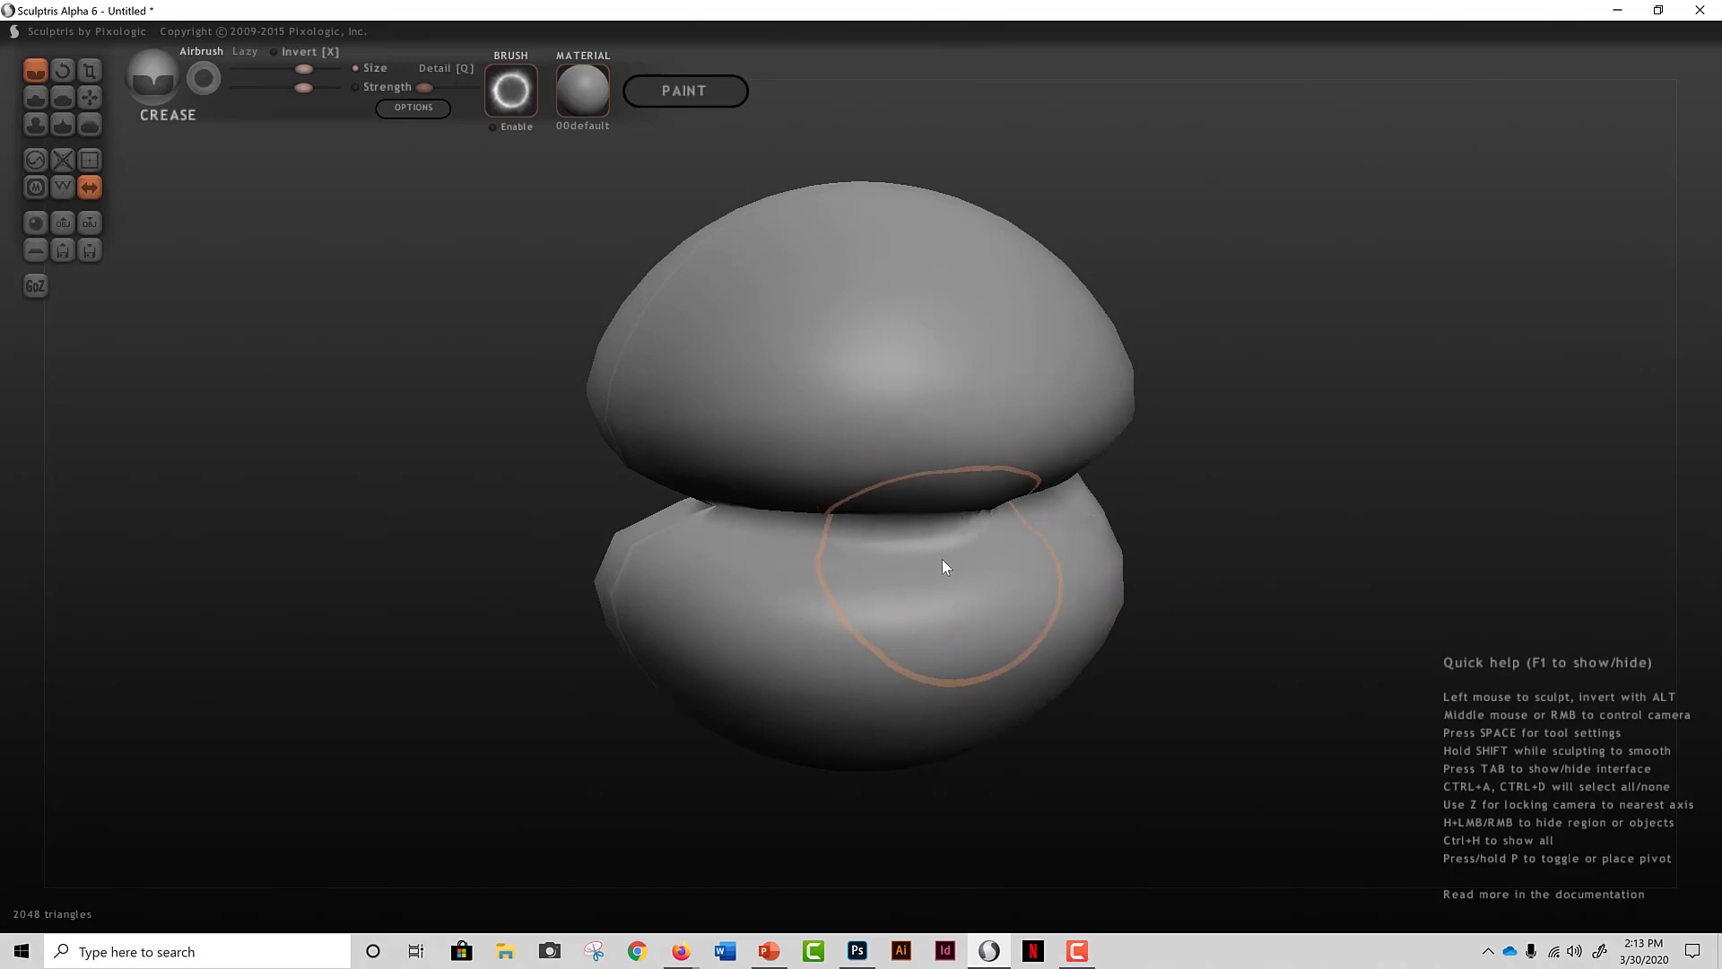
Step: Vary the Crease brush size smaller and larger, ending slightly larger than its starting size
key(bracketleft)
key(bracketleft)
key(bracketleft)
key(bracketleft)
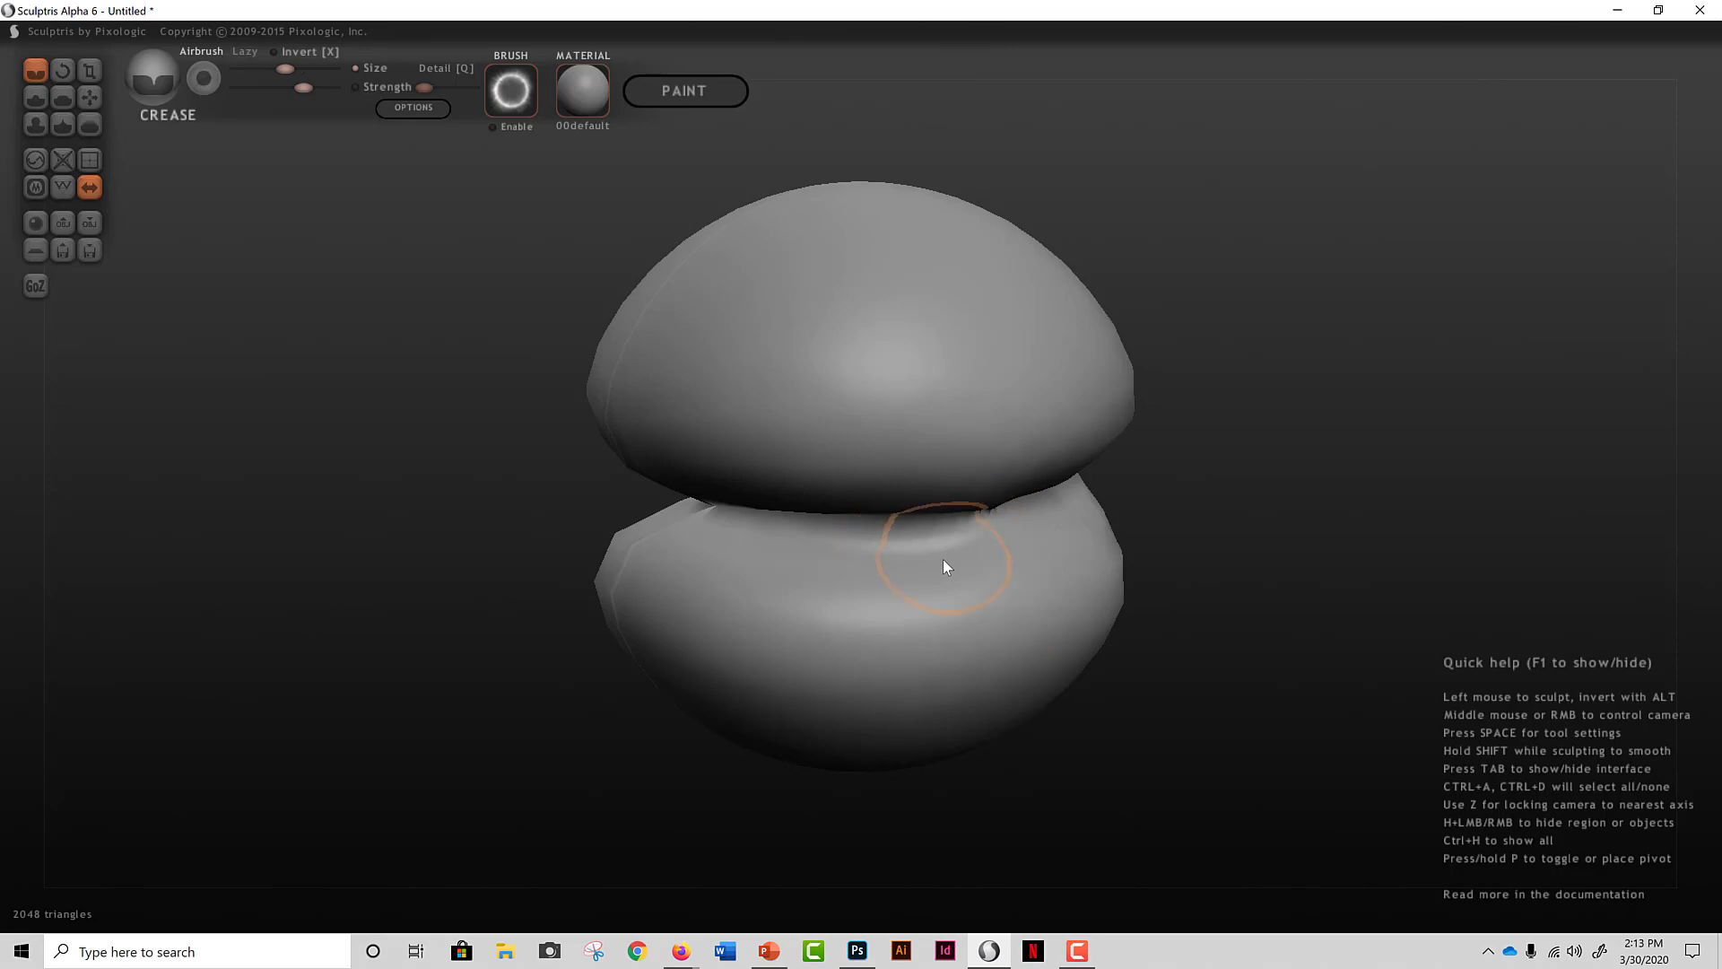
key(bracketright)
key(bracketright)
key(bracketright)
key(bracketright)
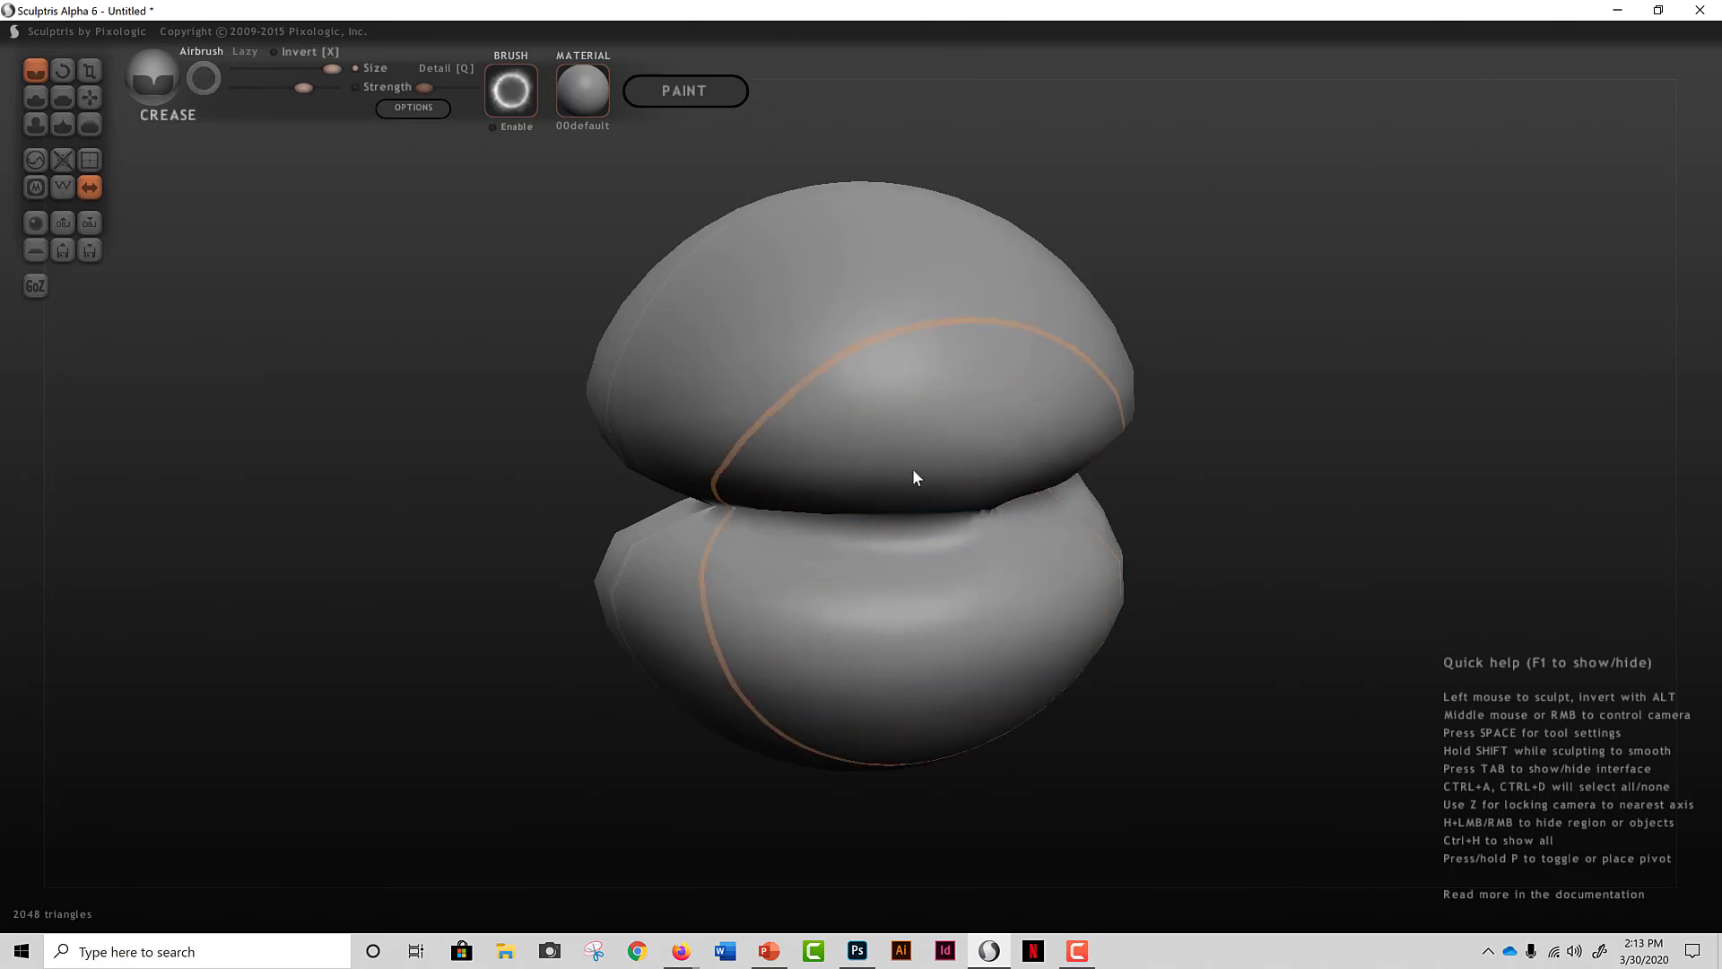
mouse_move(295, 71)
mouse_down()
mouse_move(245, 70)
mouse_move(286, 70)
mouse_up()
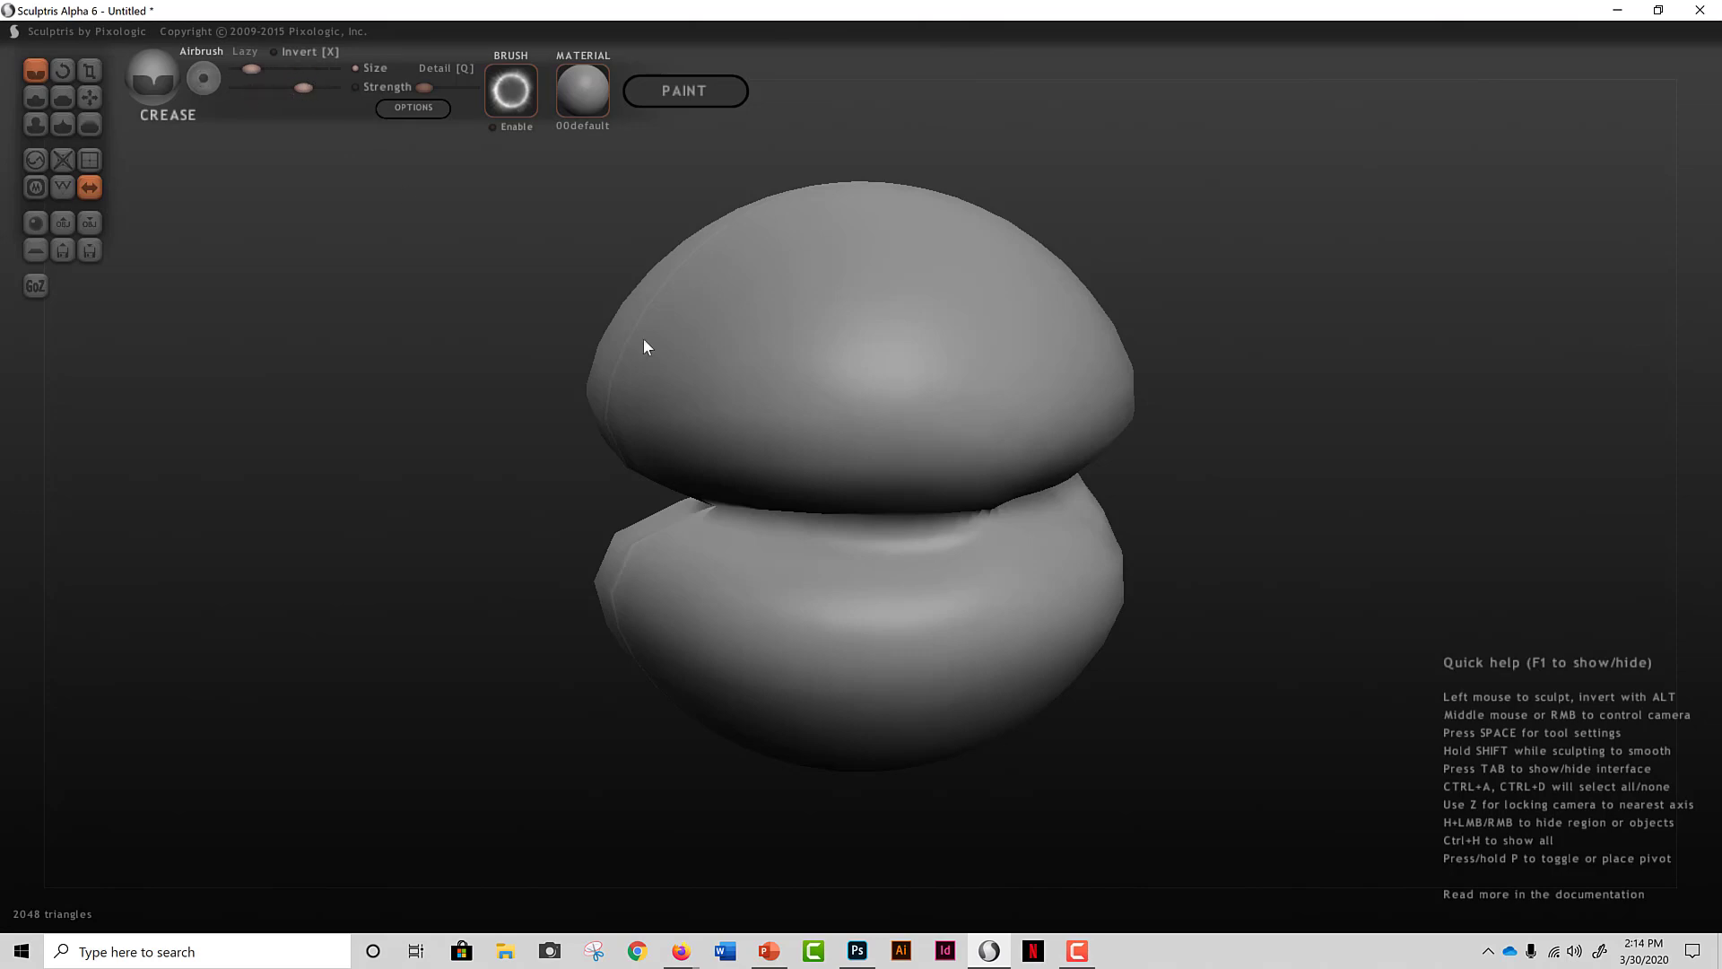
scroll(1015, 527, up, 5)
Step: Fine-tune the brush size in the pop-up tool settings and deepen the crease between the two halves
key(space)
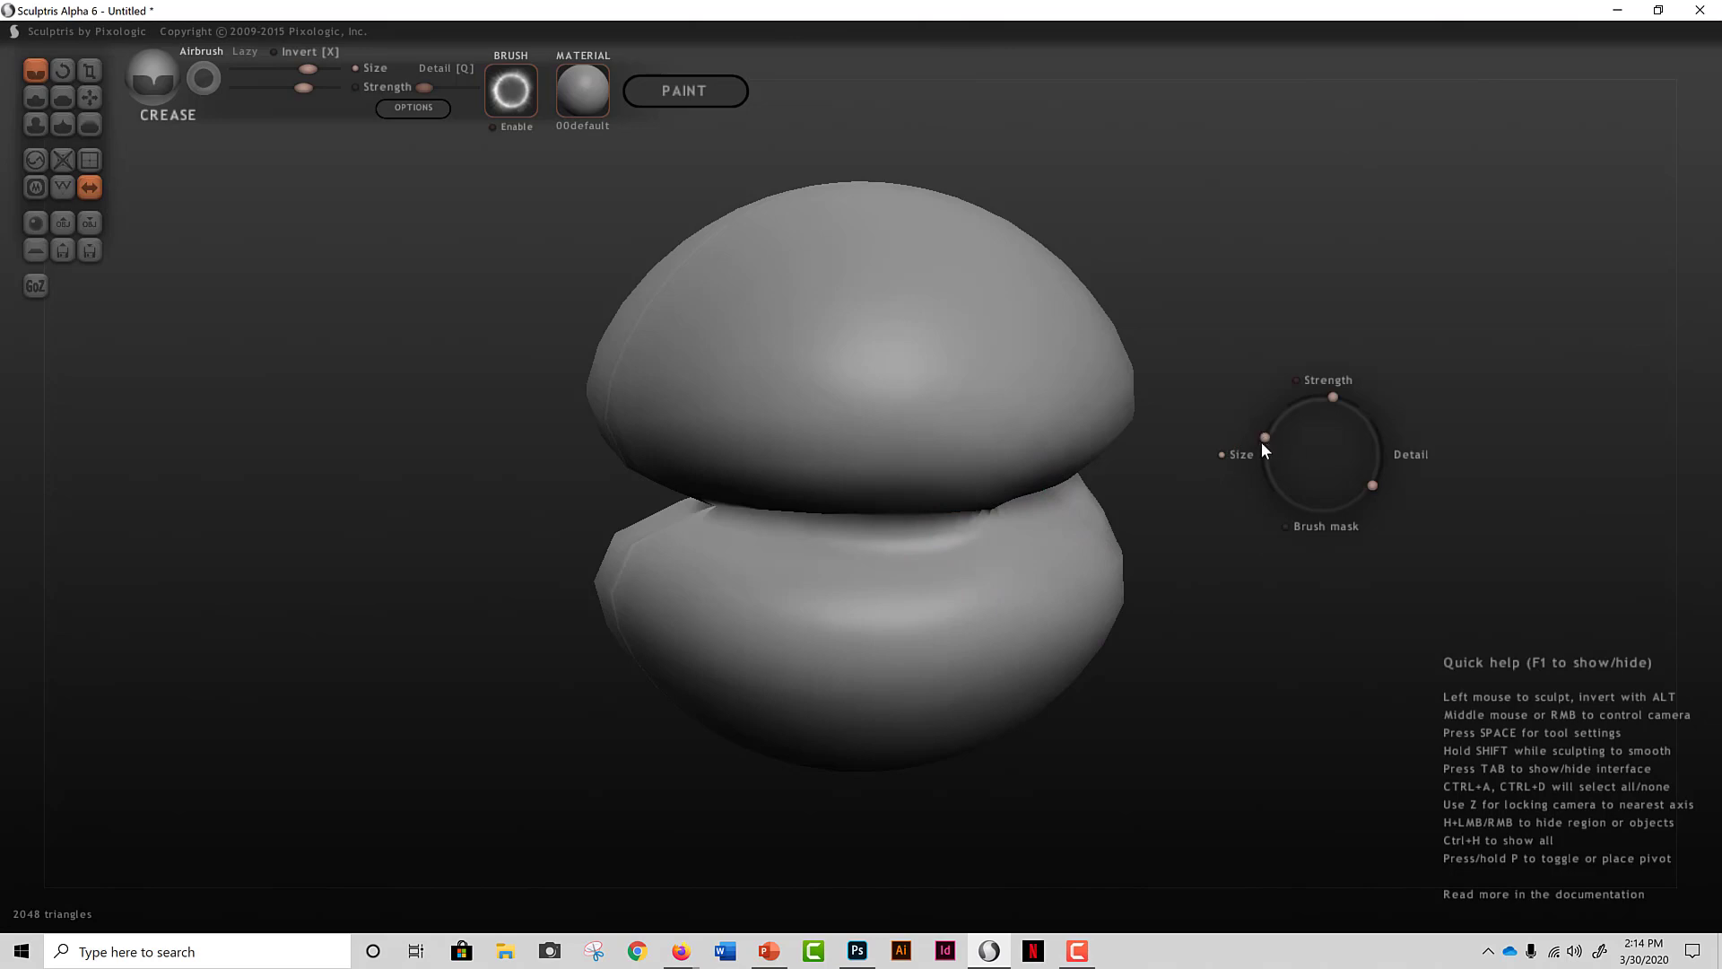
drag(1265, 436, 1292, 414)
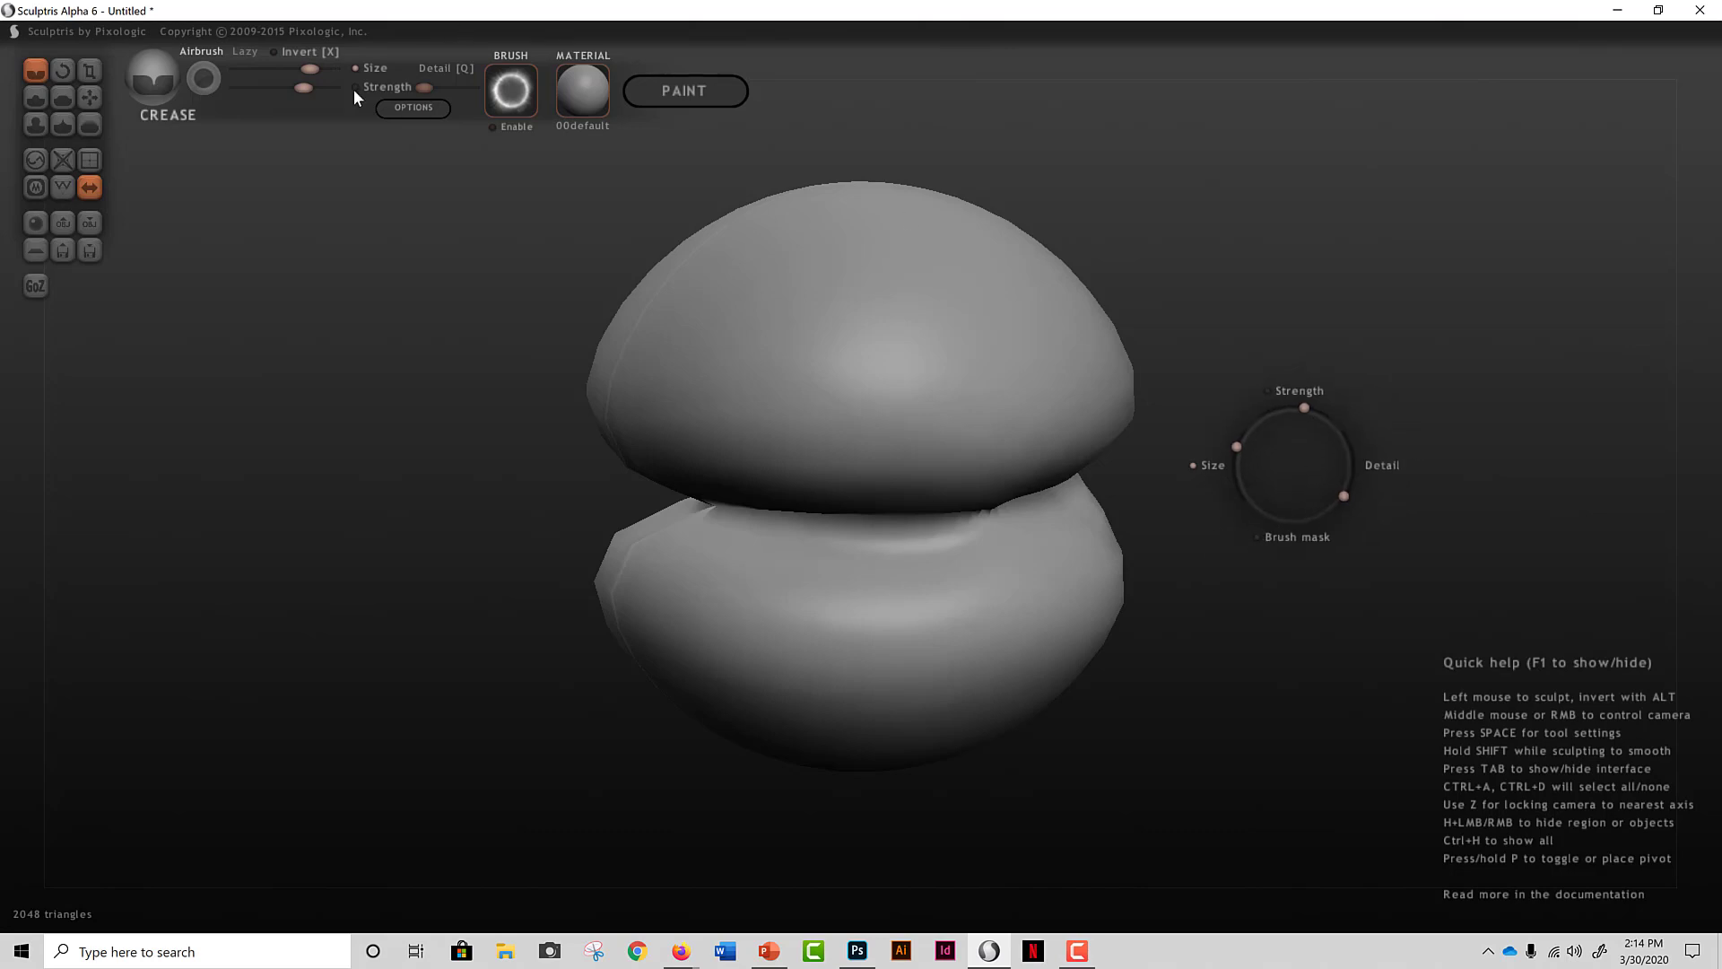
key(space)
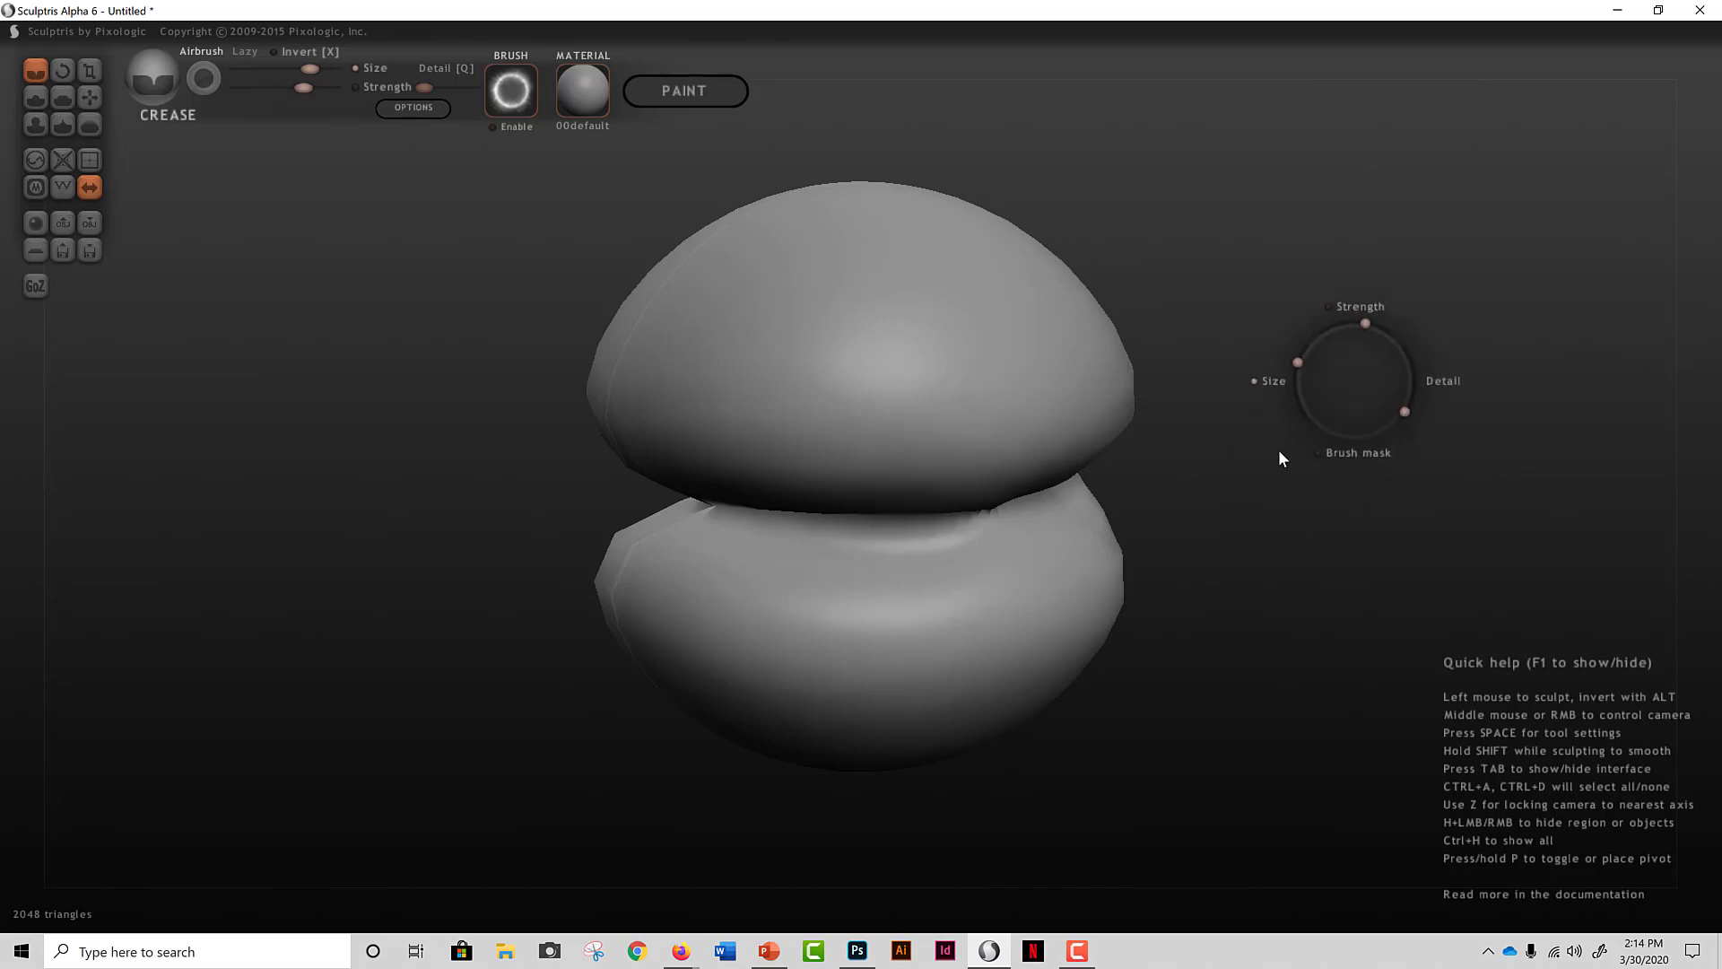
key(space)
key(space)
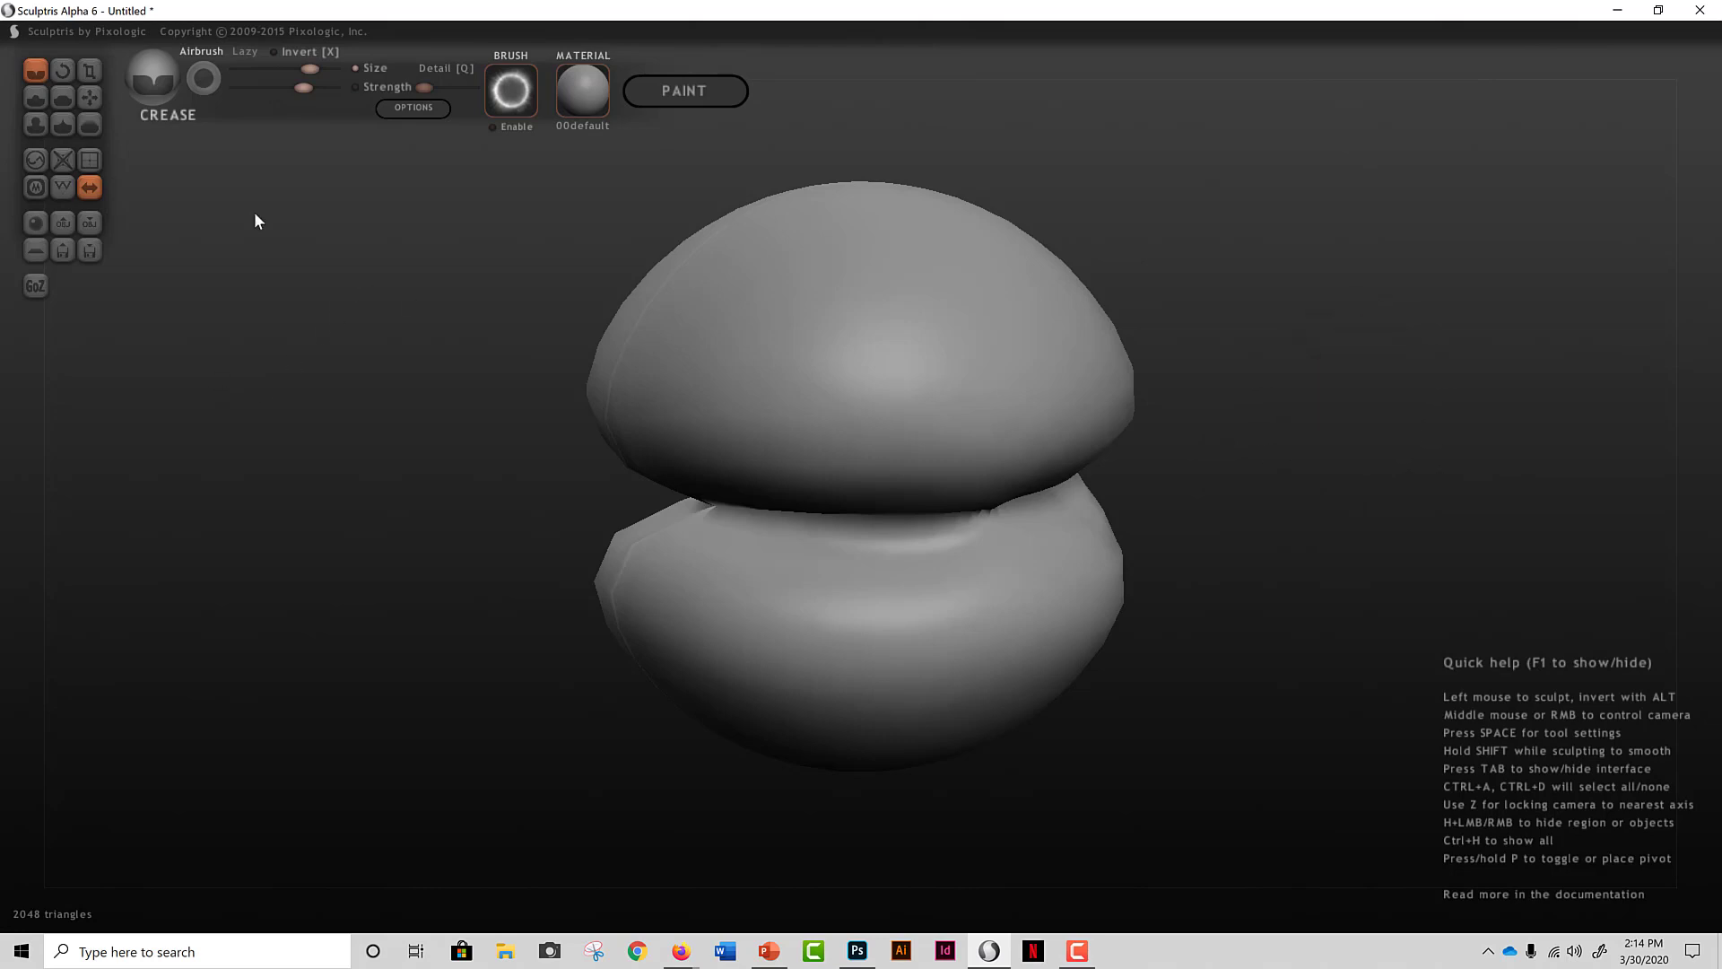
mouse_move(753, 492)
mouse_down()
mouse_move(723, 492)
mouse_move(1100, 523)
mouse_up()
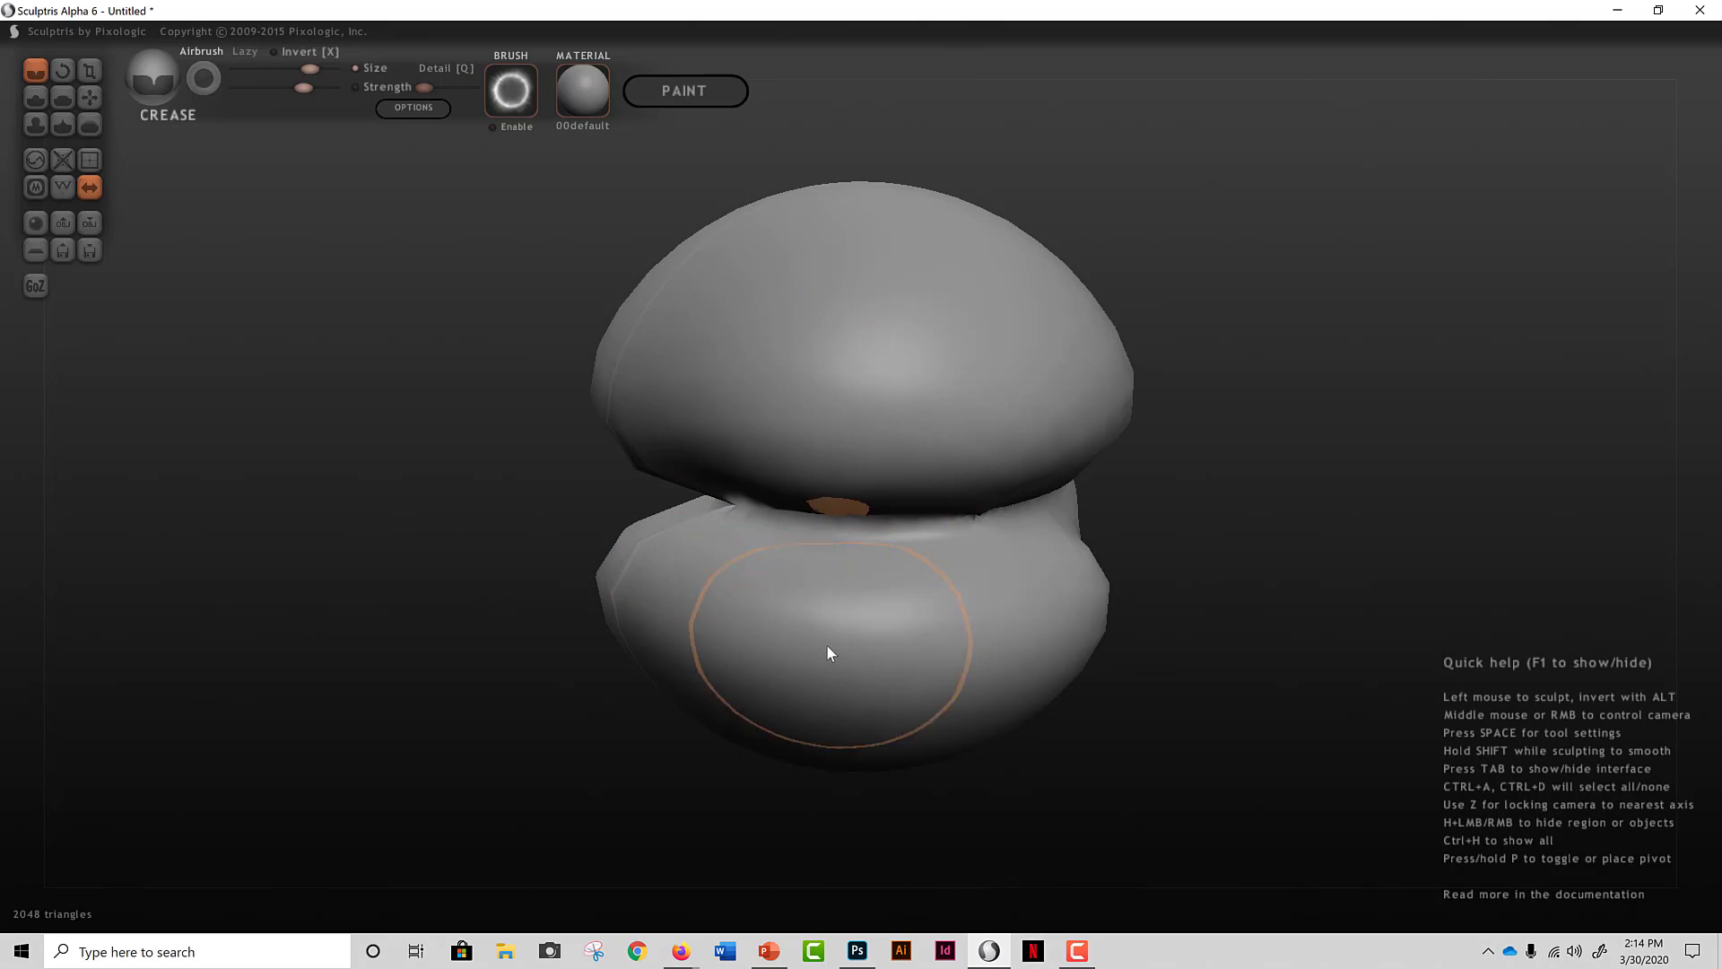
Step: Switch to PowerPoint and read the Crease and Draw brush descriptions on slide 4 of tools_overview
click(779, 956)
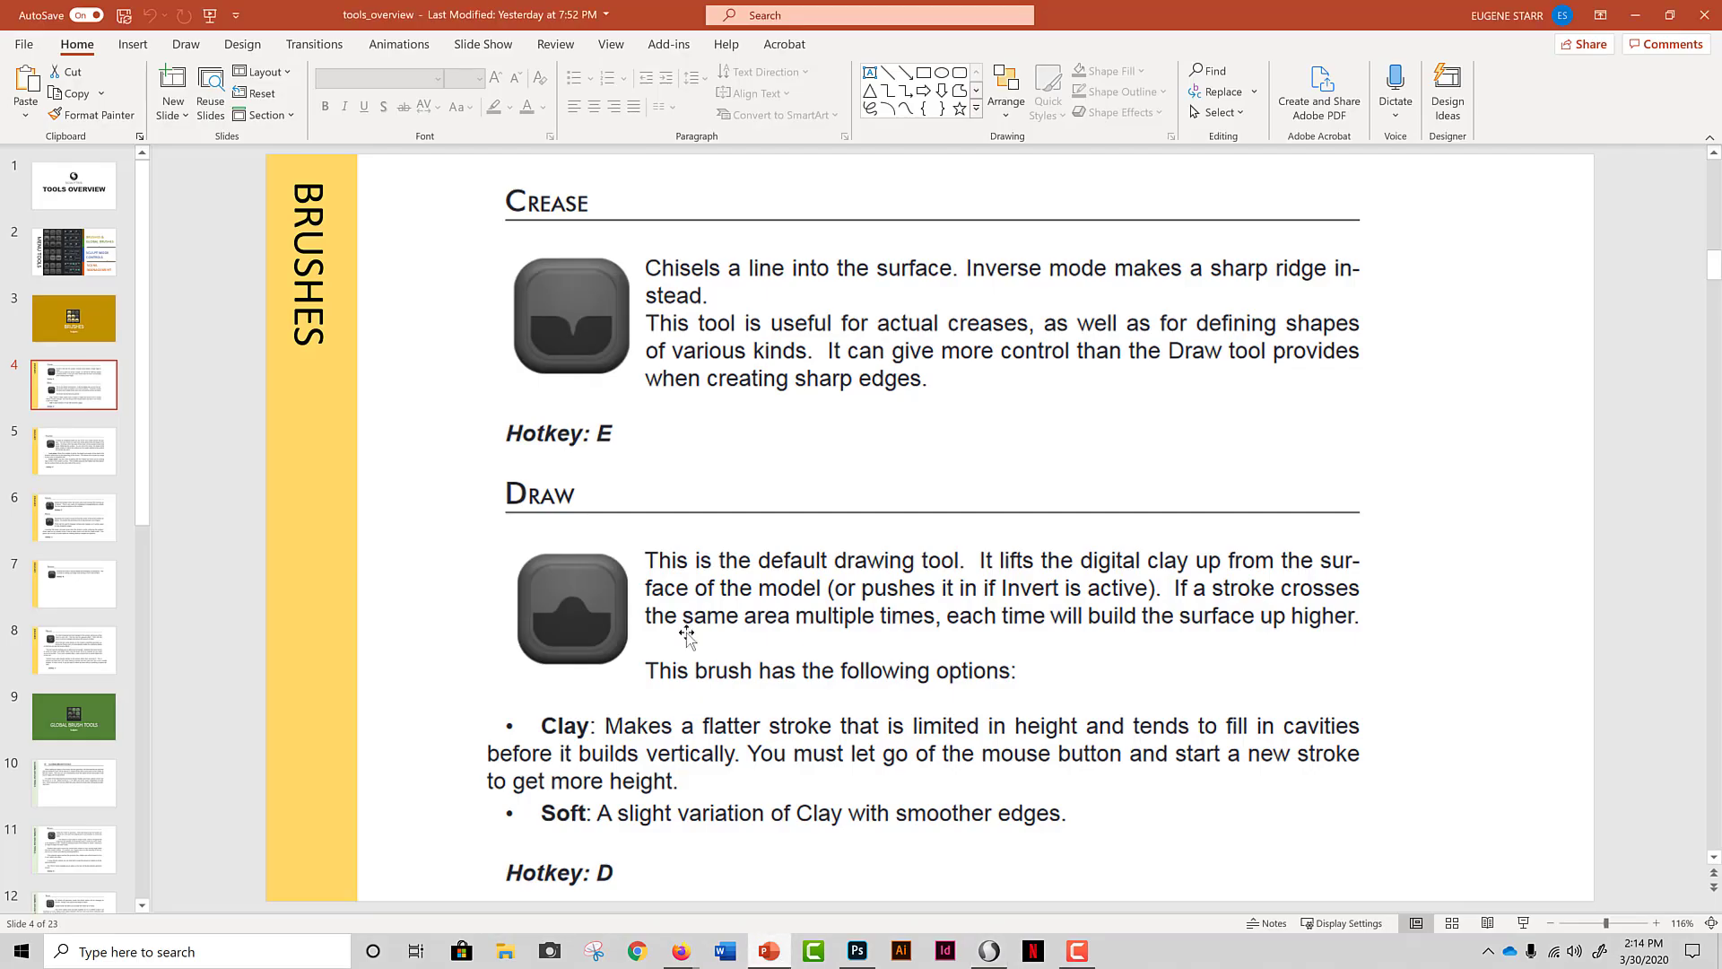
scroll(836, 401, down, 5)
scroll(821, 413, up, 3)
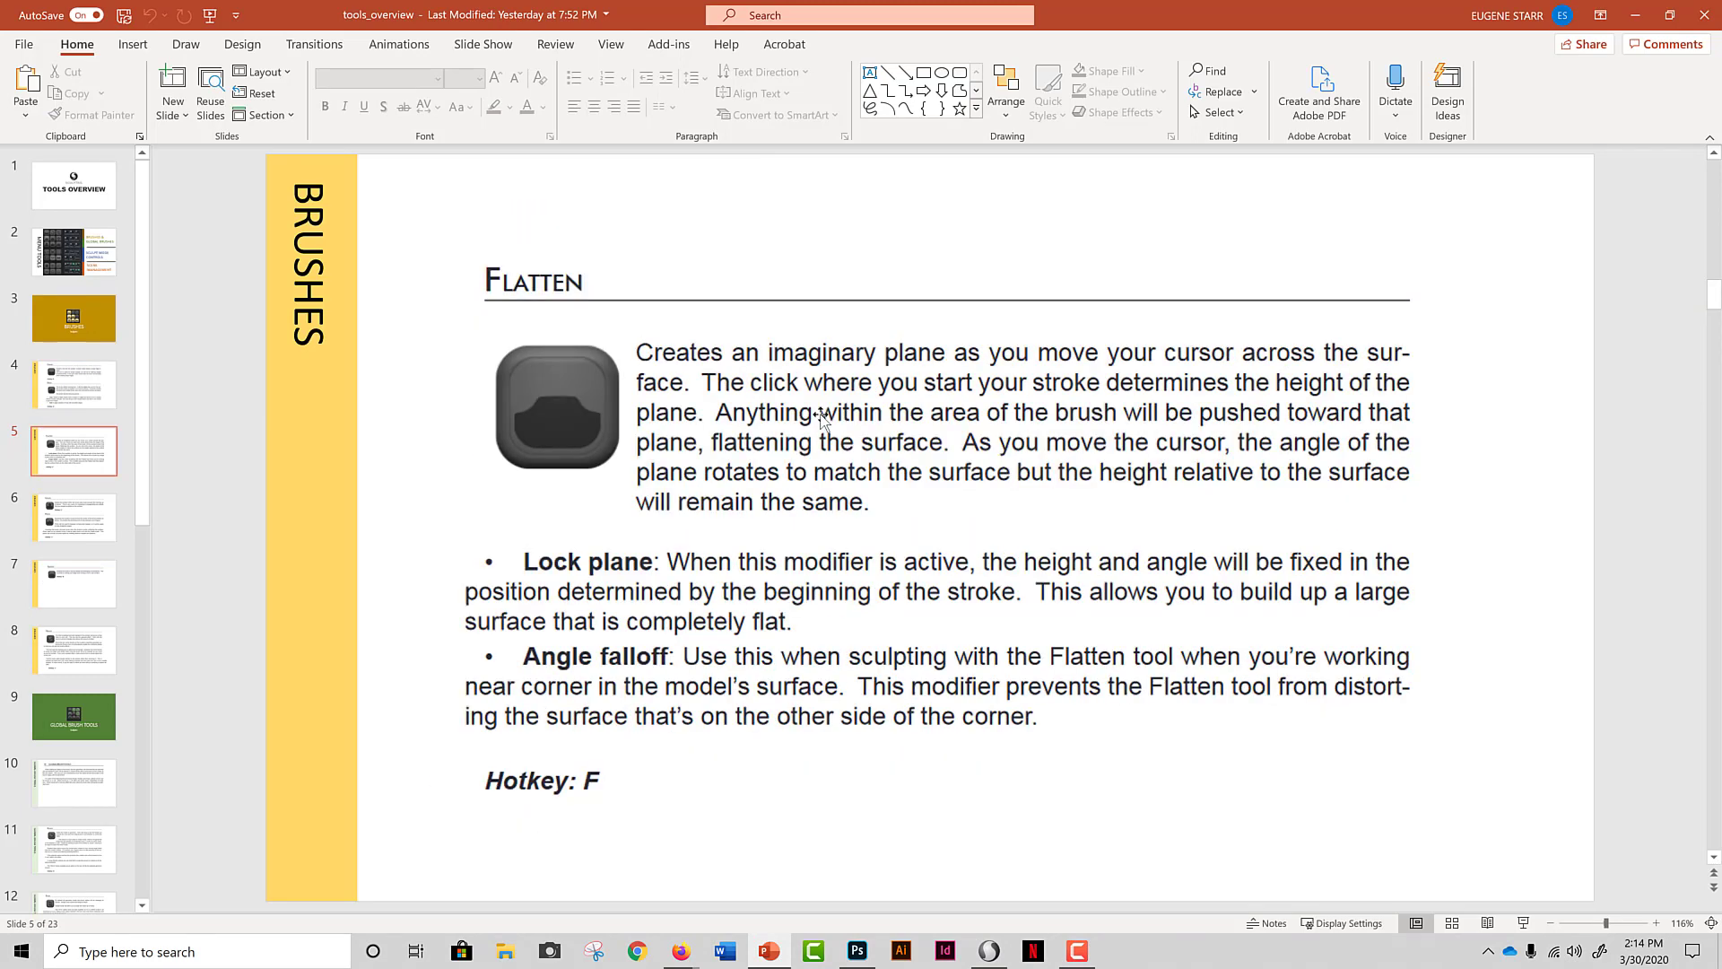
click(101, 392)
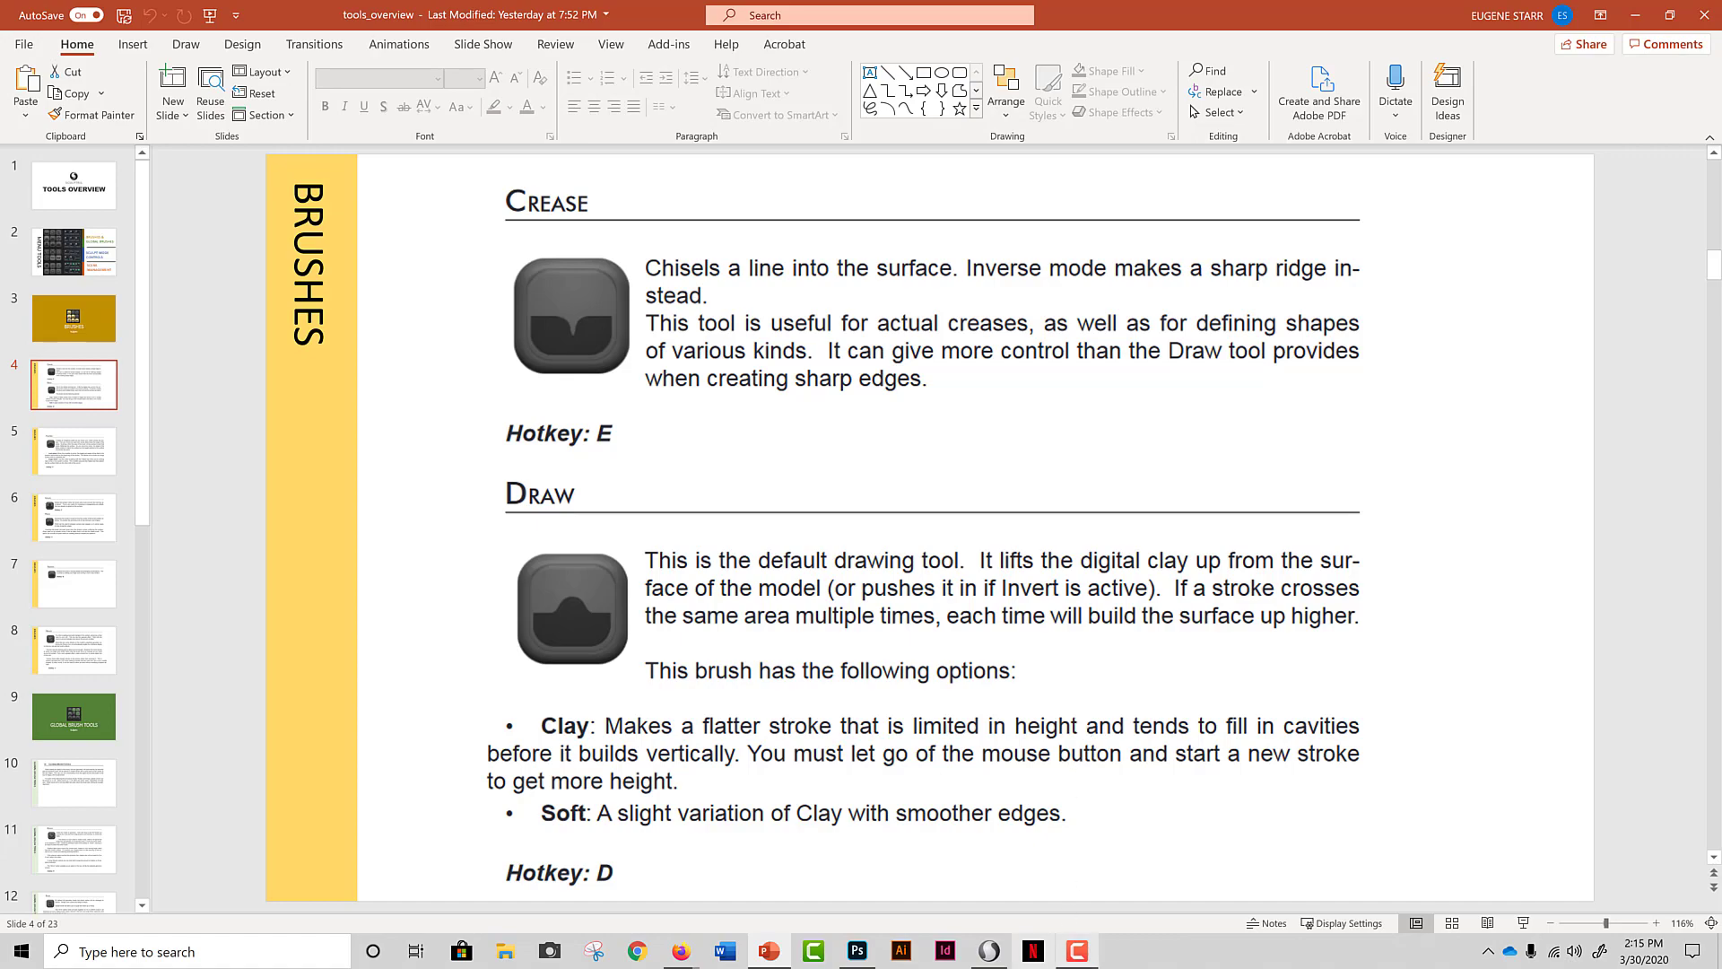
Step: Switch back to Sculptris and raise uneven mounds across the upper half with the Draw brush
click(990, 951)
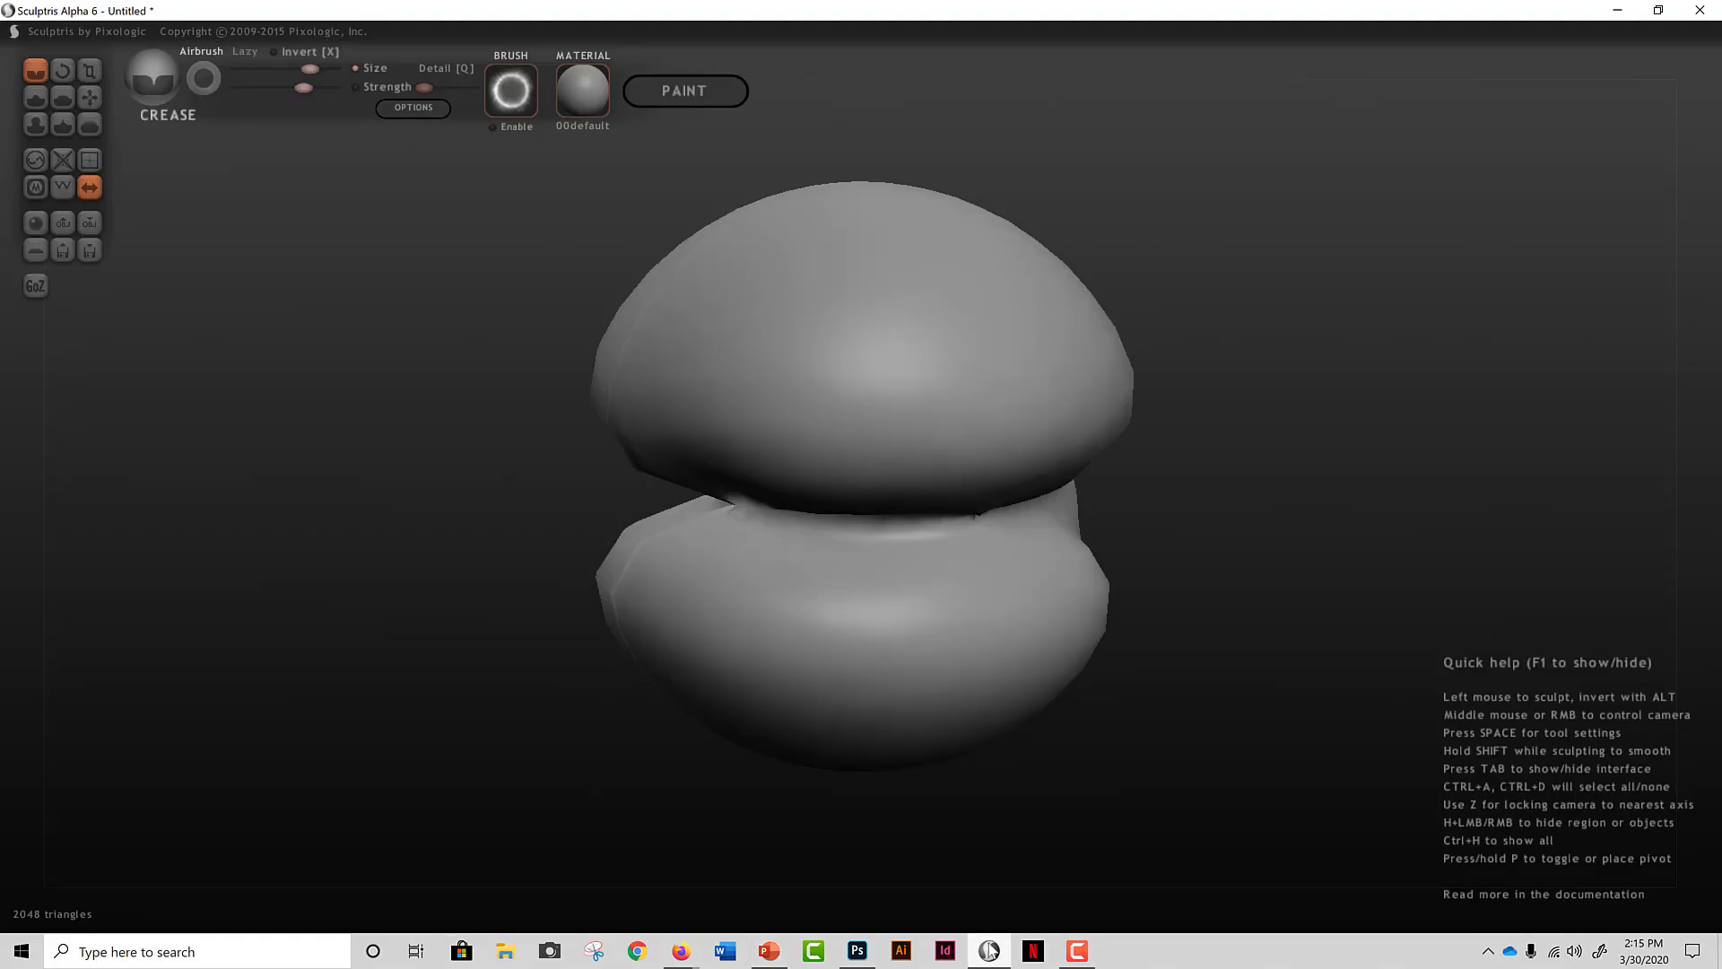
click(33, 98)
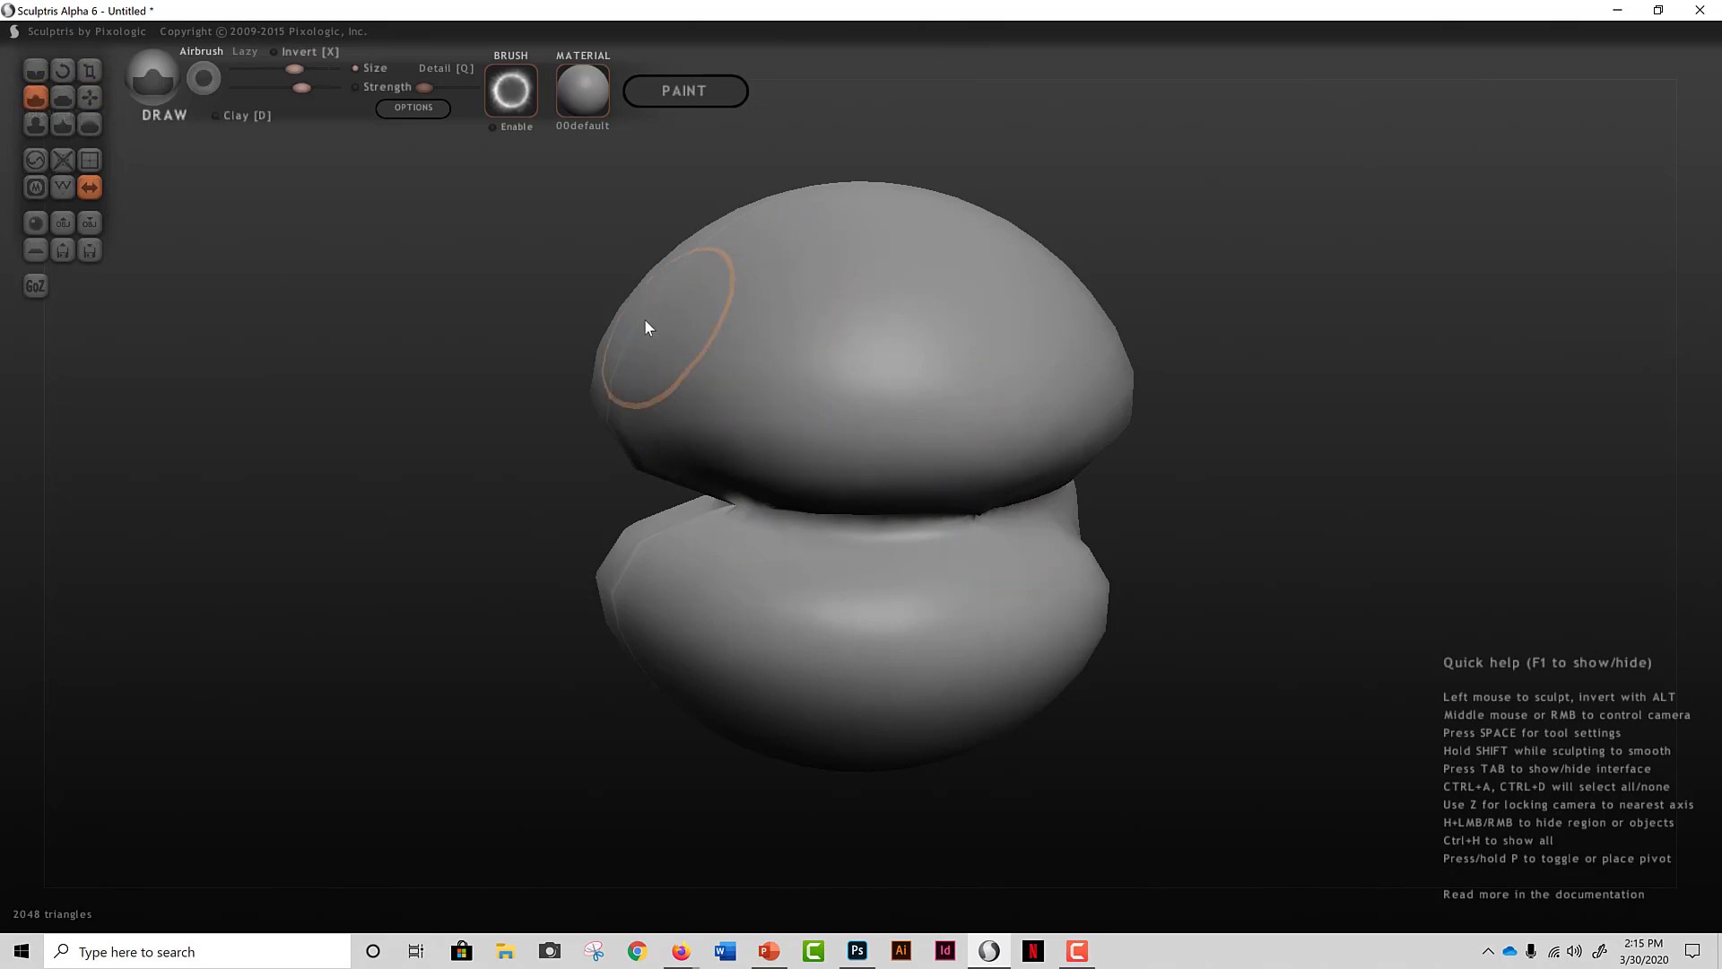
mouse_move(648, 329)
mouse_down()
mouse_move(761, 357)
mouse_move(1131, 363)
mouse_move(661, 388)
mouse_move(604, 353)
mouse_move(842, 407)
mouse_move(1127, 369)
mouse_move(1058, 380)
mouse_move(1115, 397)
mouse_move(1165, 361)
mouse_move(897, 393)
mouse_move(601, 368)
mouse_move(1122, 359)
mouse_move(1087, 378)
mouse_move(768, 355)
mouse_move(864, 395)
mouse_move(1052, 350)
mouse_up()
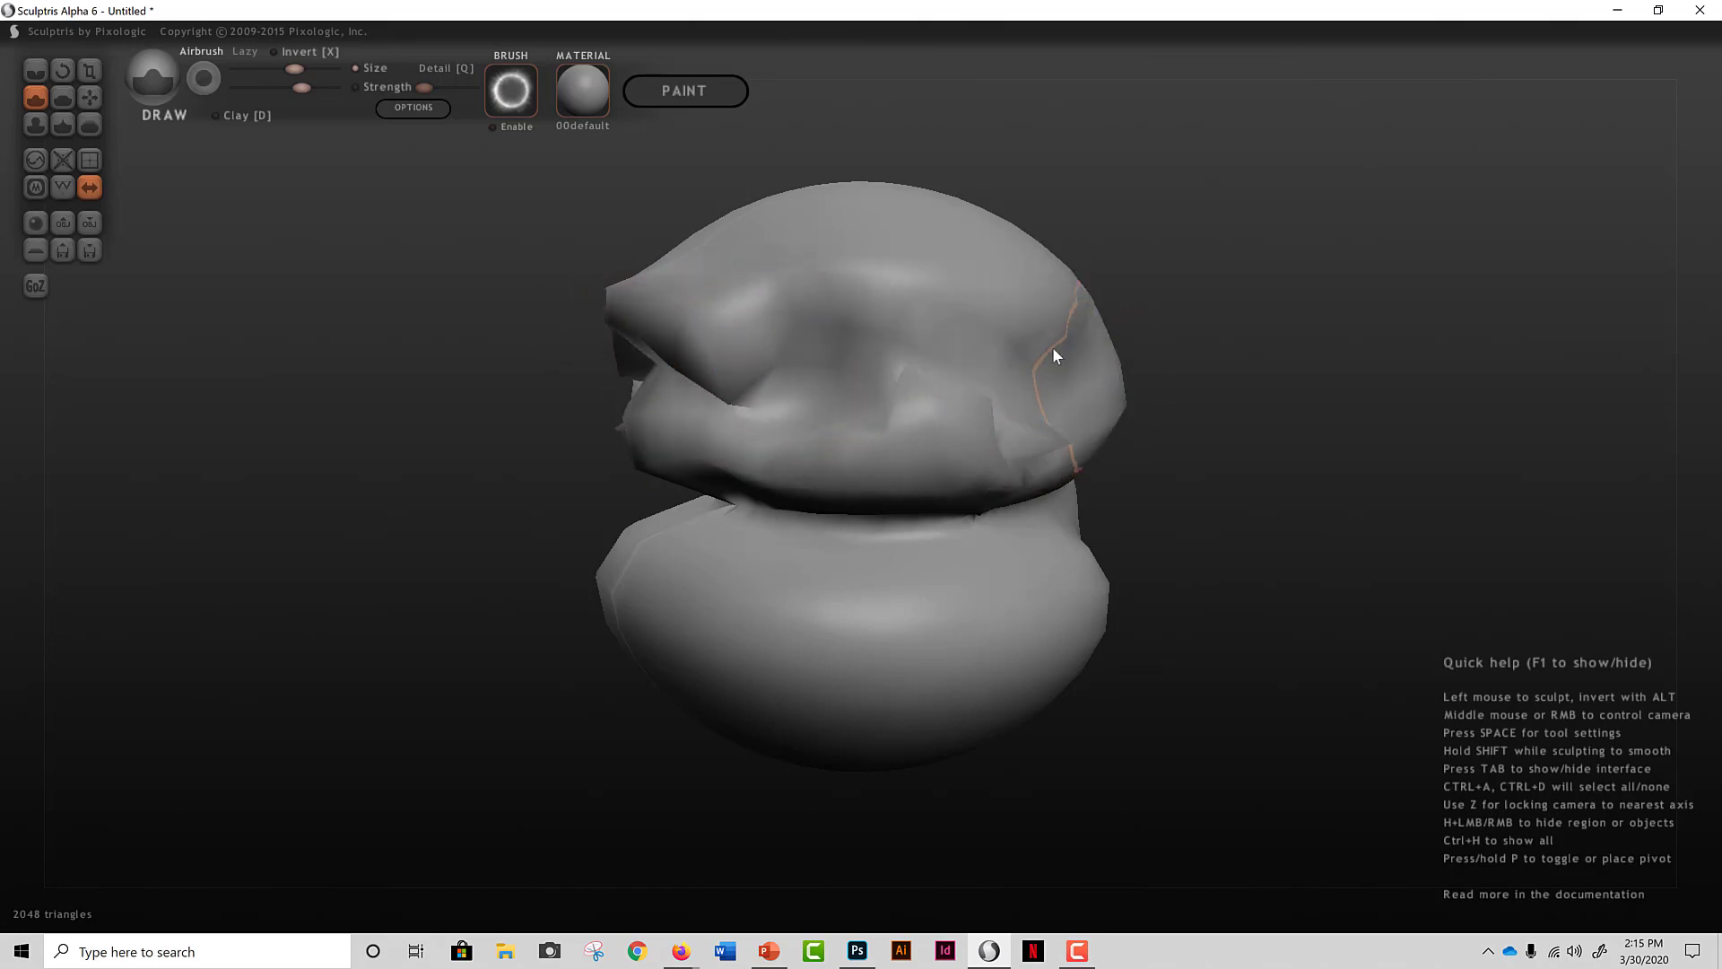
mouse_move(1052, 350)
right_down()
mouse_move(862, 466)
mouse_move(1022, 481)
right_up()
mouse_move(1022, 476)
mouse_down()
mouse_move(931, 392)
mouse_move(999, 407)
mouse_move(858, 397)
mouse_up()
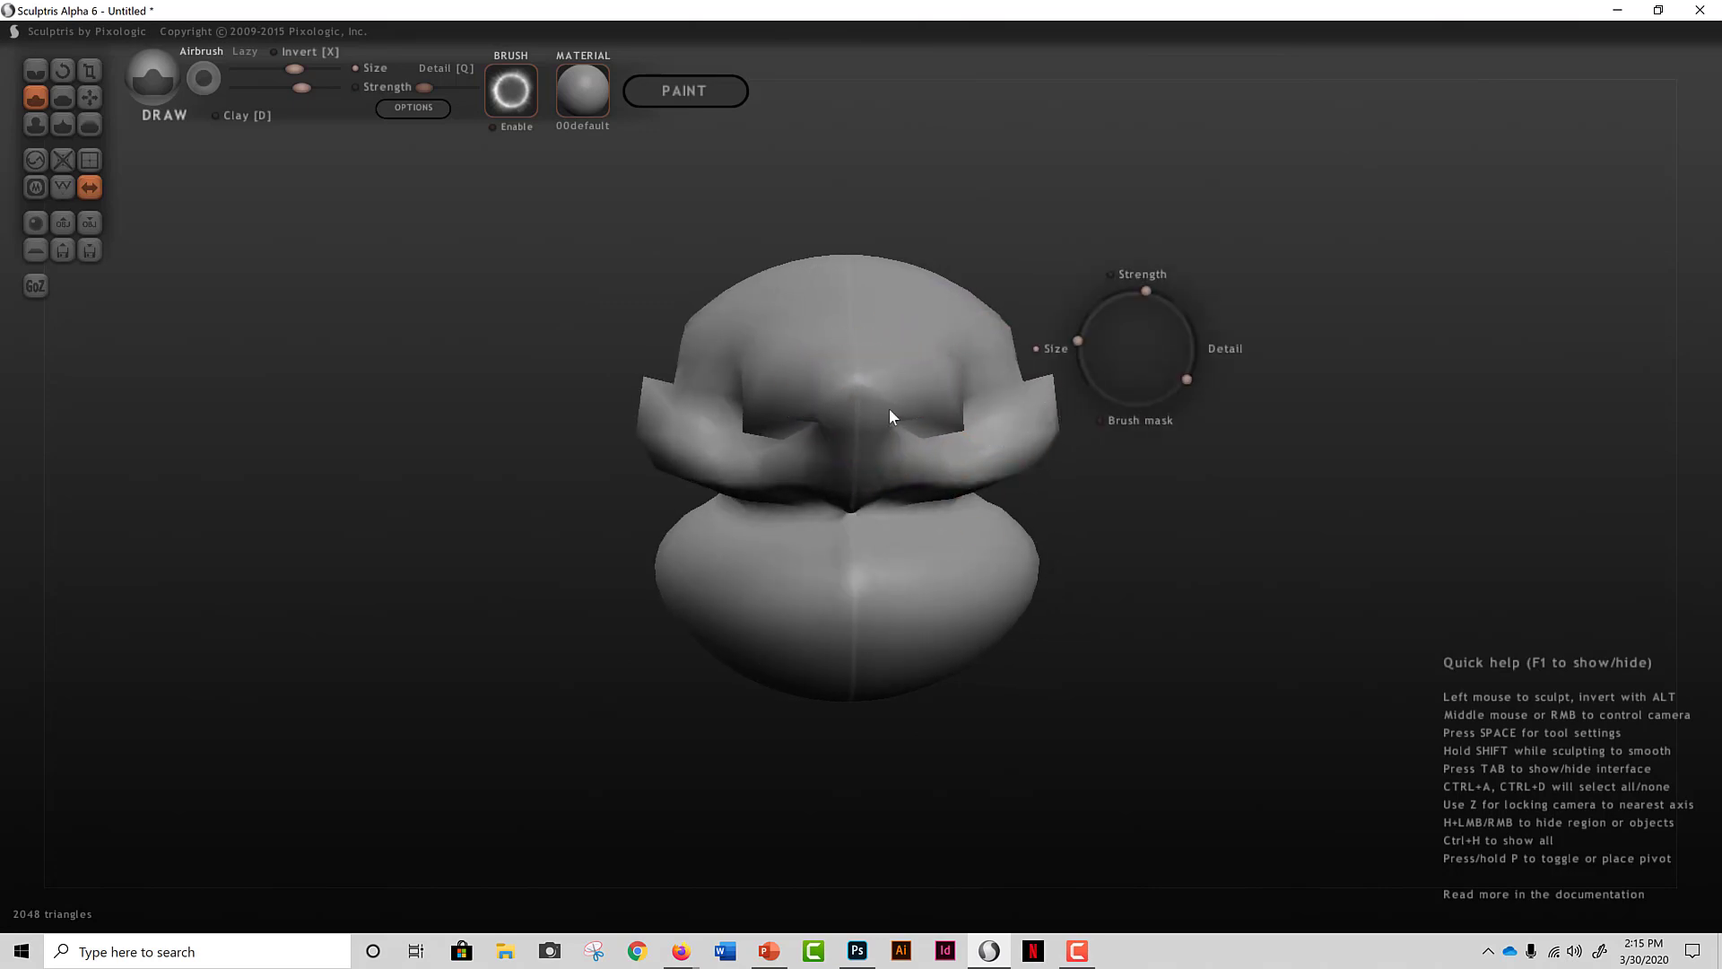
drag(981, 445, 752, 412)
Step: Lower the Draw brush strength slightly and build up more raised areas on the upper and lower halves
drag(1107, 299, 1172, 286)
key(space)
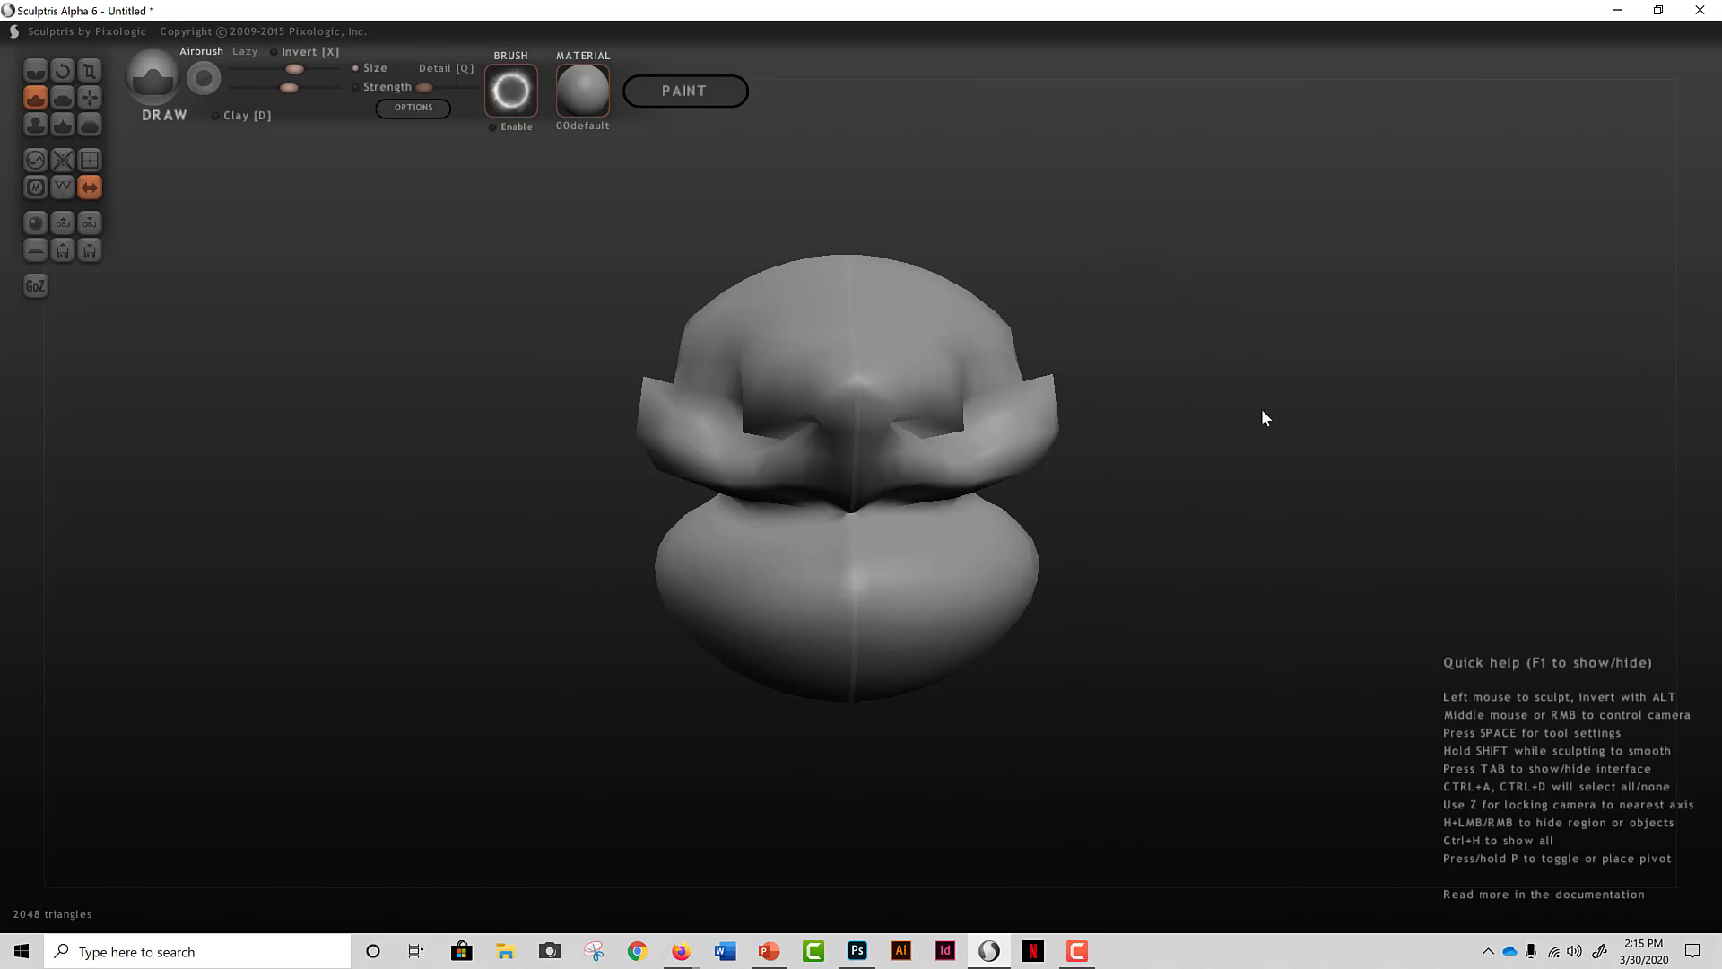
drag(1159, 429, 955, 400)
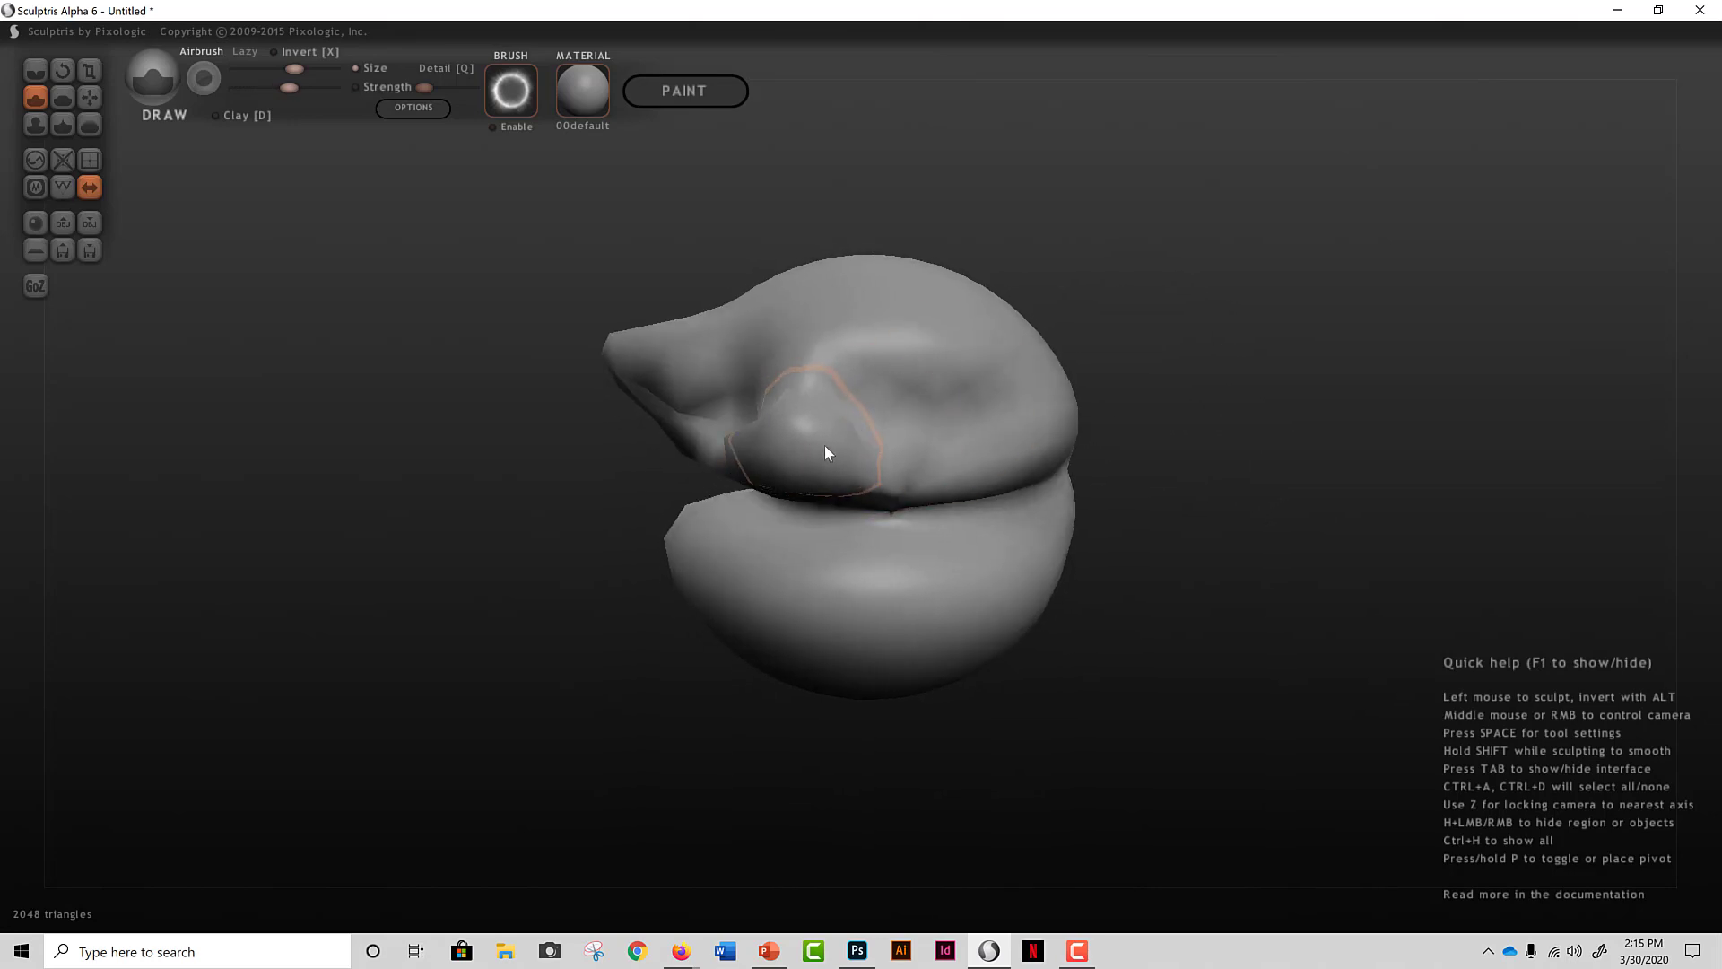
drag(826, 453, 1031, 453)
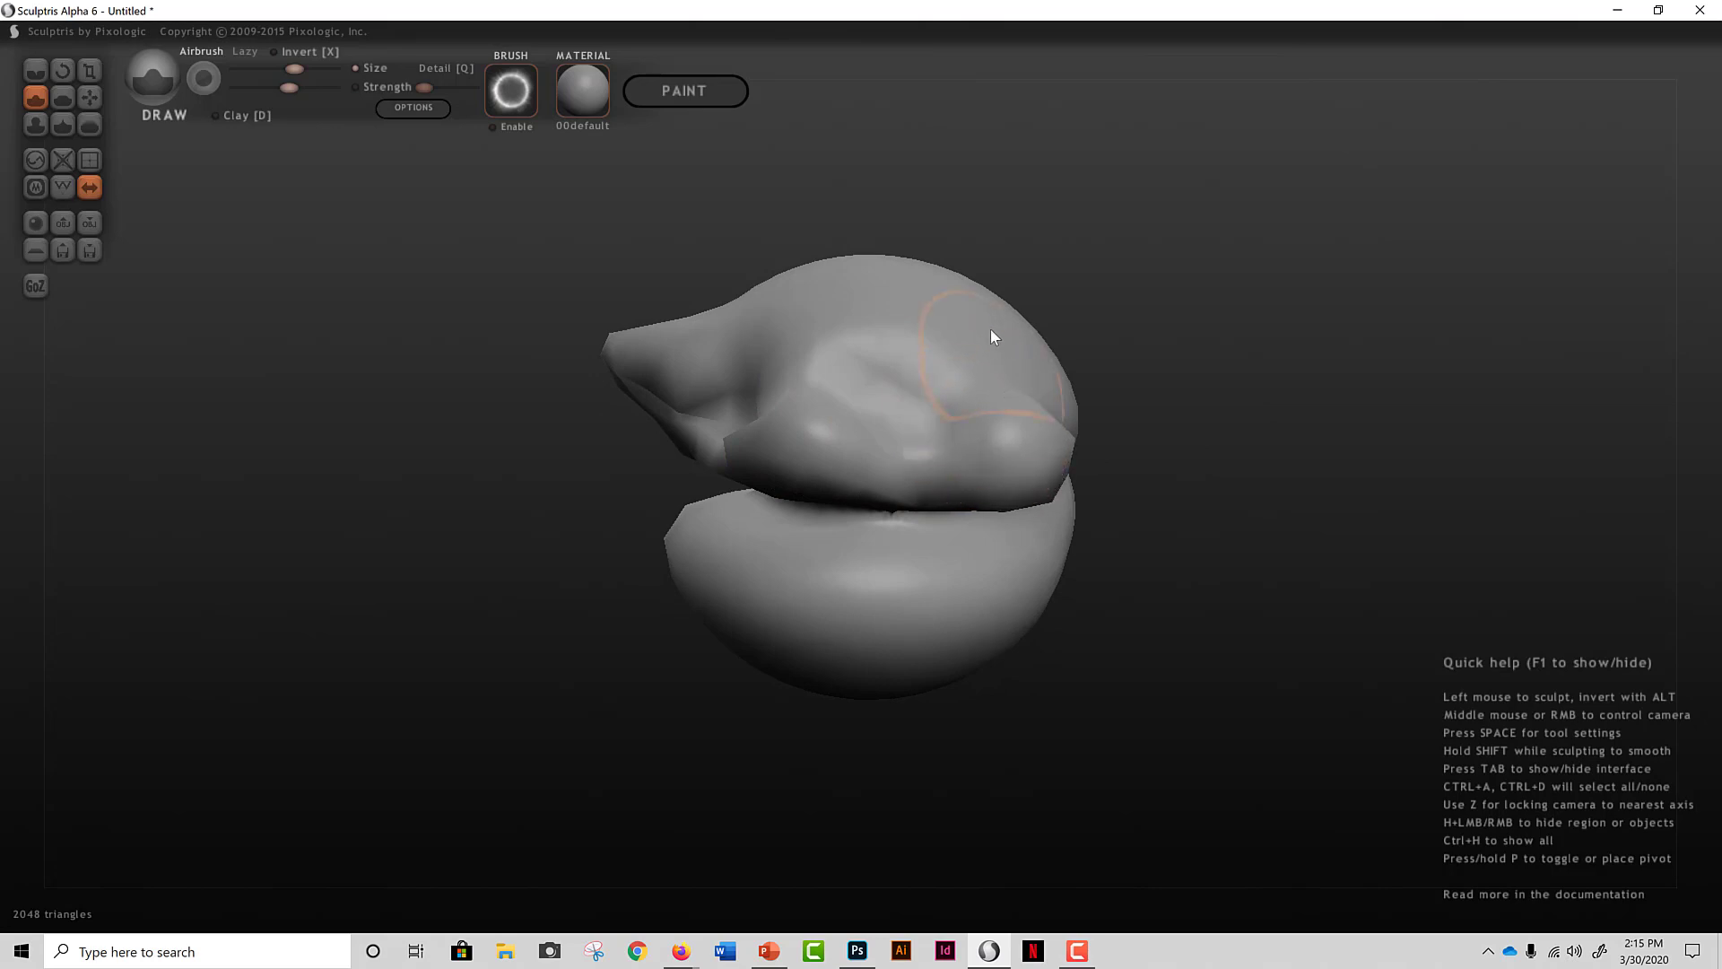
mouse_move(957, 336)
mouse_down()
mouse_move(929, 314)
mouse_move(992, 292)
mouse_move(870, 332)
mouse_move(769, 308)
mouse_move(1007, 326)
mouse_move(999, 392)
mouse_up()
mouse_move(741, 644)
mouse_down()
mouse_move(999, 574)
mouse_move(712, 622)
mouse_move(958, 601)
mouse_move(870, 643)
mouse_move(872, 672)
mouse_move(898, 678)
mouse_move(988, 660)
mouse_move(895, 639)
mouse_move(720, 642)
mouse_move(712, 603)
mouse_up()
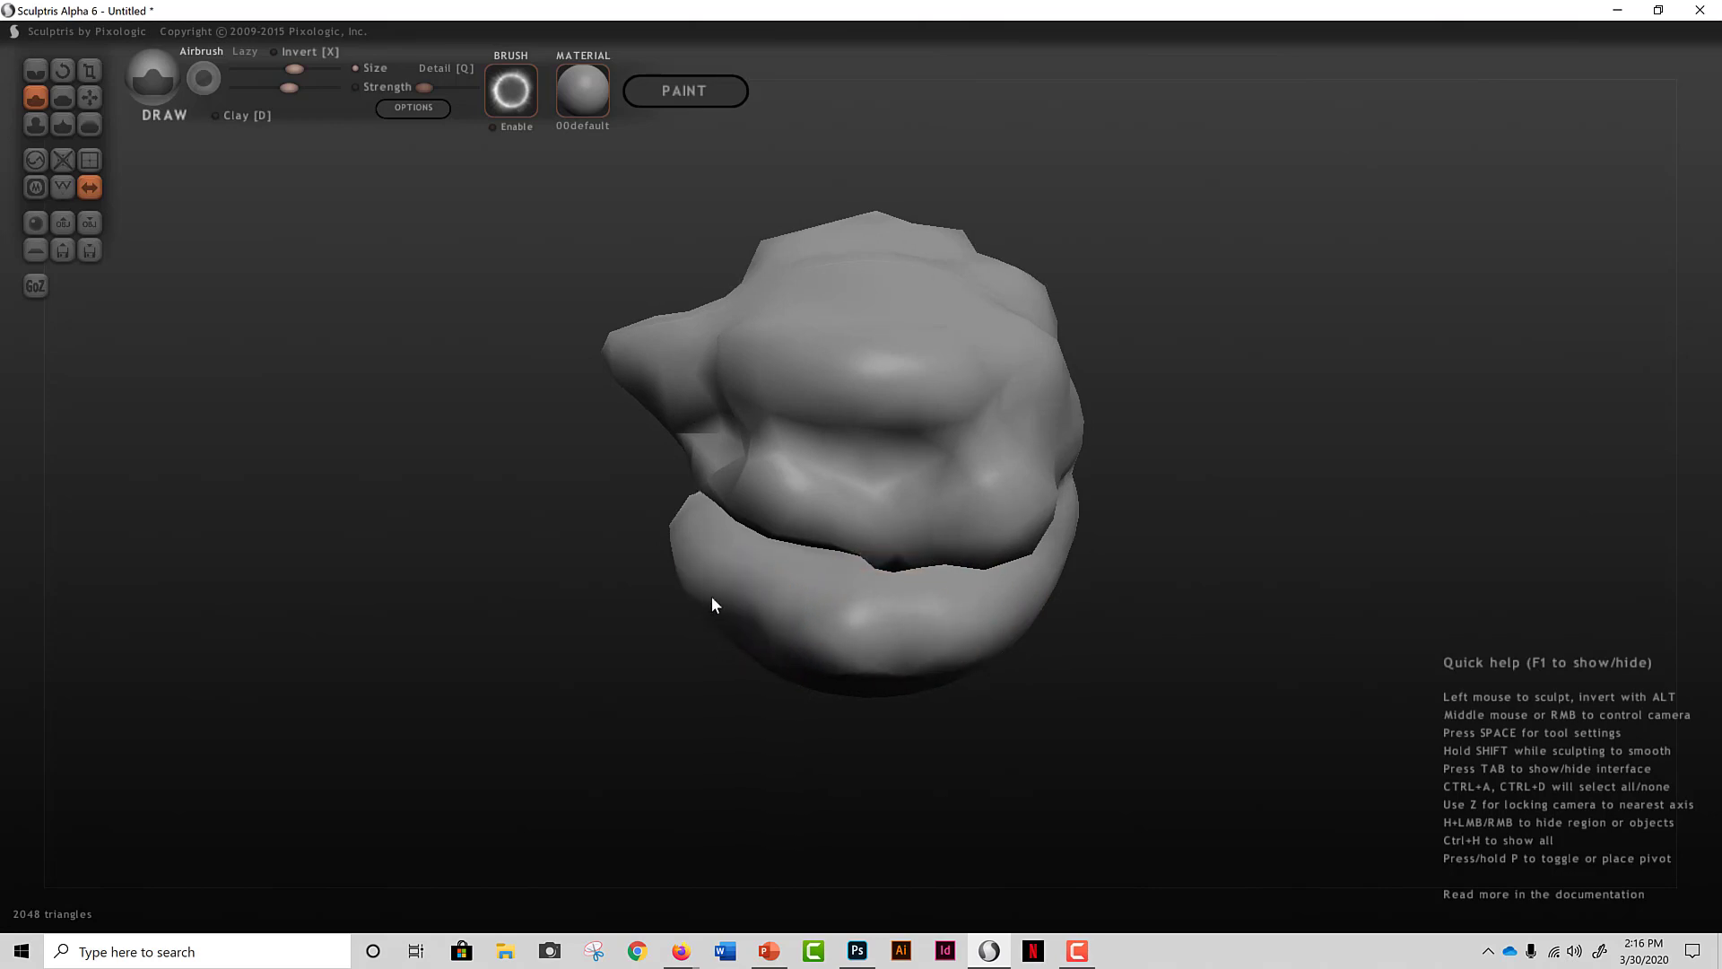
Step: Push a hollow into the lower half with the inverted Draw brush and reshape the upper half's side
click(274, 54)
mouse_move(978, 655)
mouse_down()
mouse_move(899, 627)
mouse_move(796, 635)
mouse_move(748, 605)
mouse_move(994, 638)
mouse_move(869, 624)
mouse_move(755, 583)
mouse_up()
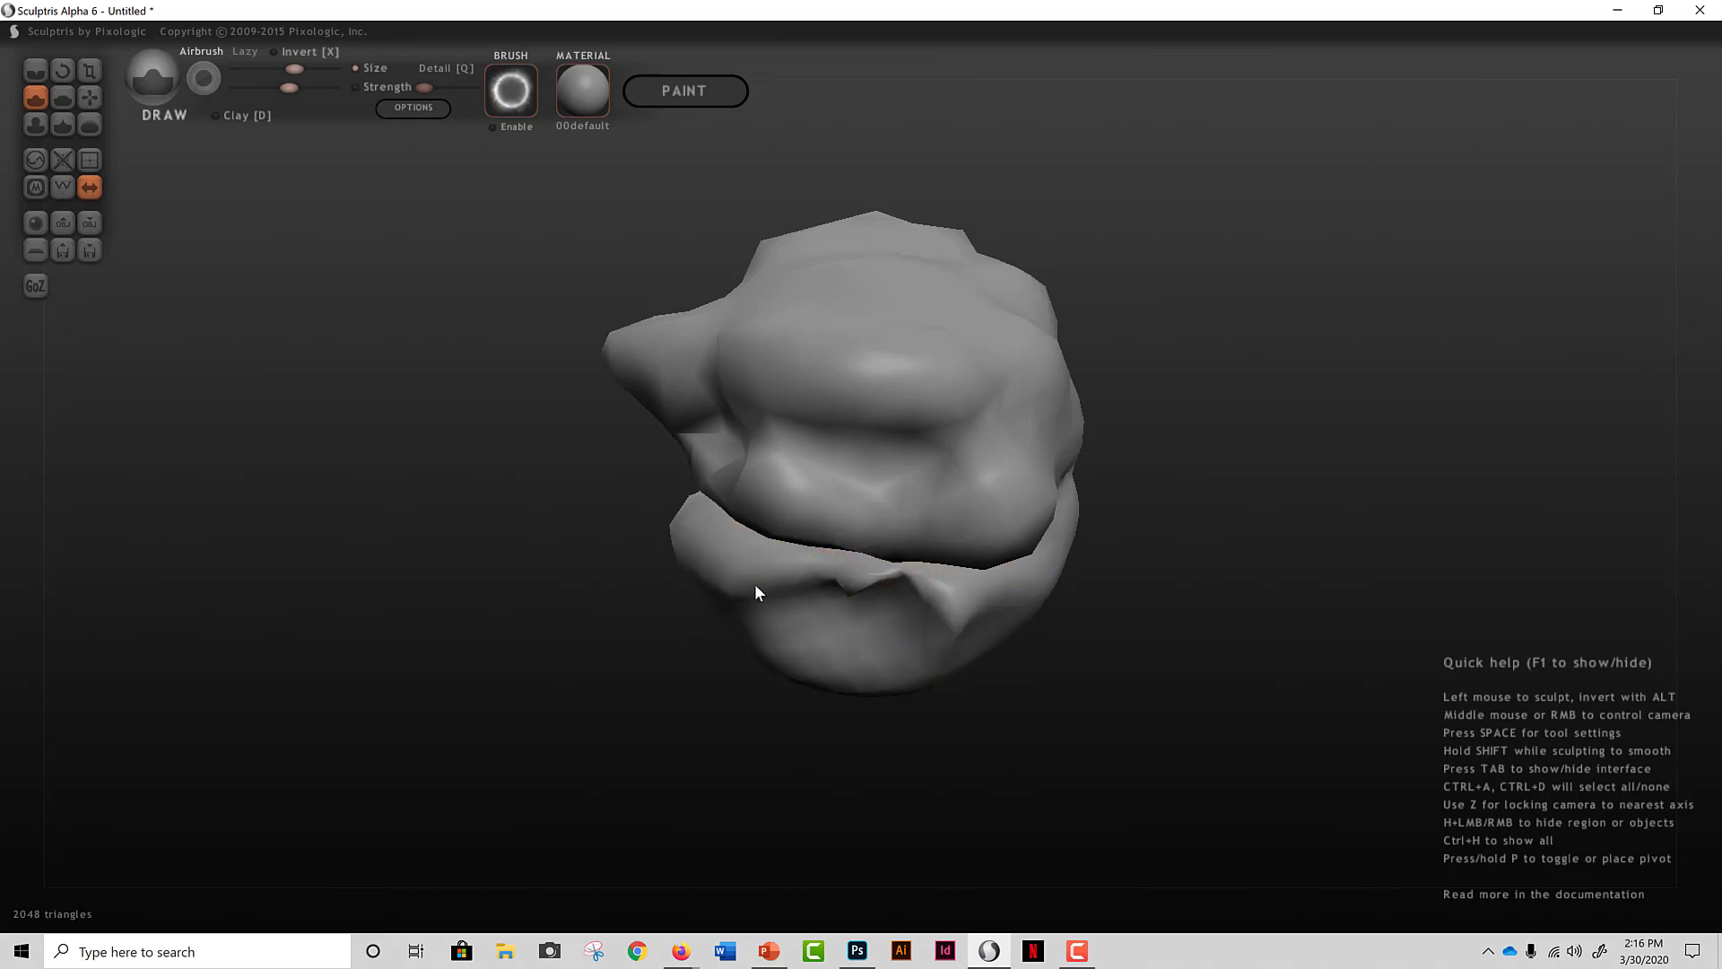
middle_drag(924, 479, 849, 422)
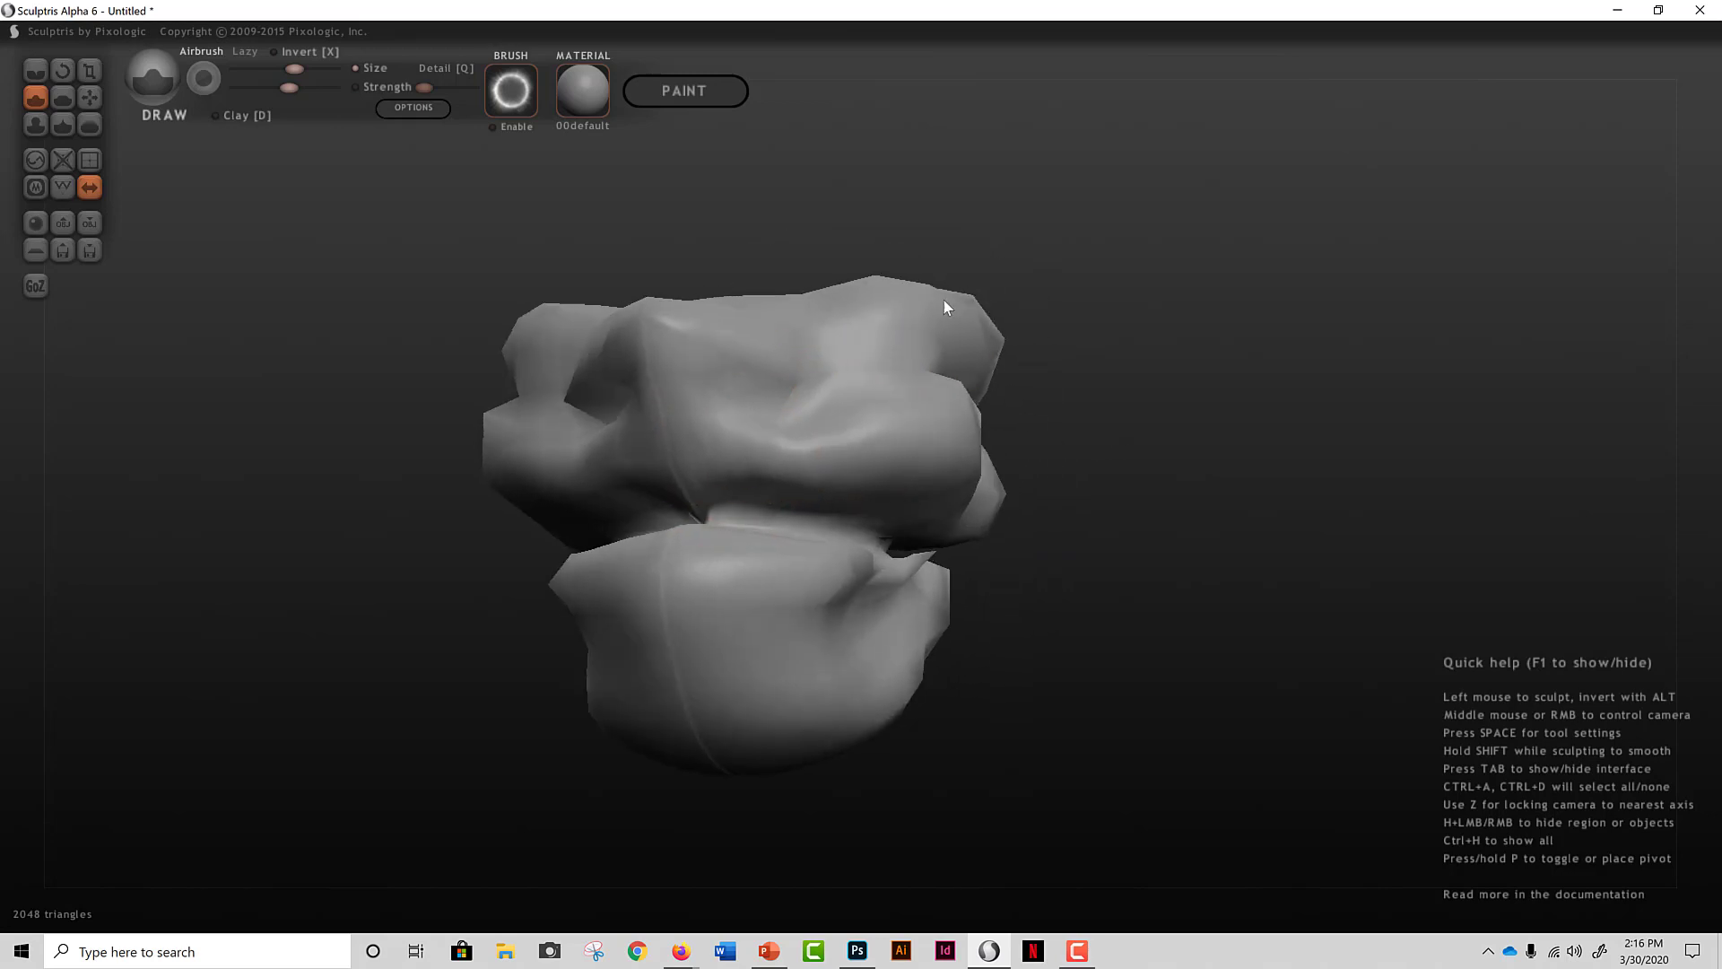
mouse_move(943, 307)
mouse_down()
mouse_move(911, 323)
mouse_move(915, 358)
mouse_move(984, 338)
mouse_move(978, 357)
mouse_move(912, 334)
mouse_up()
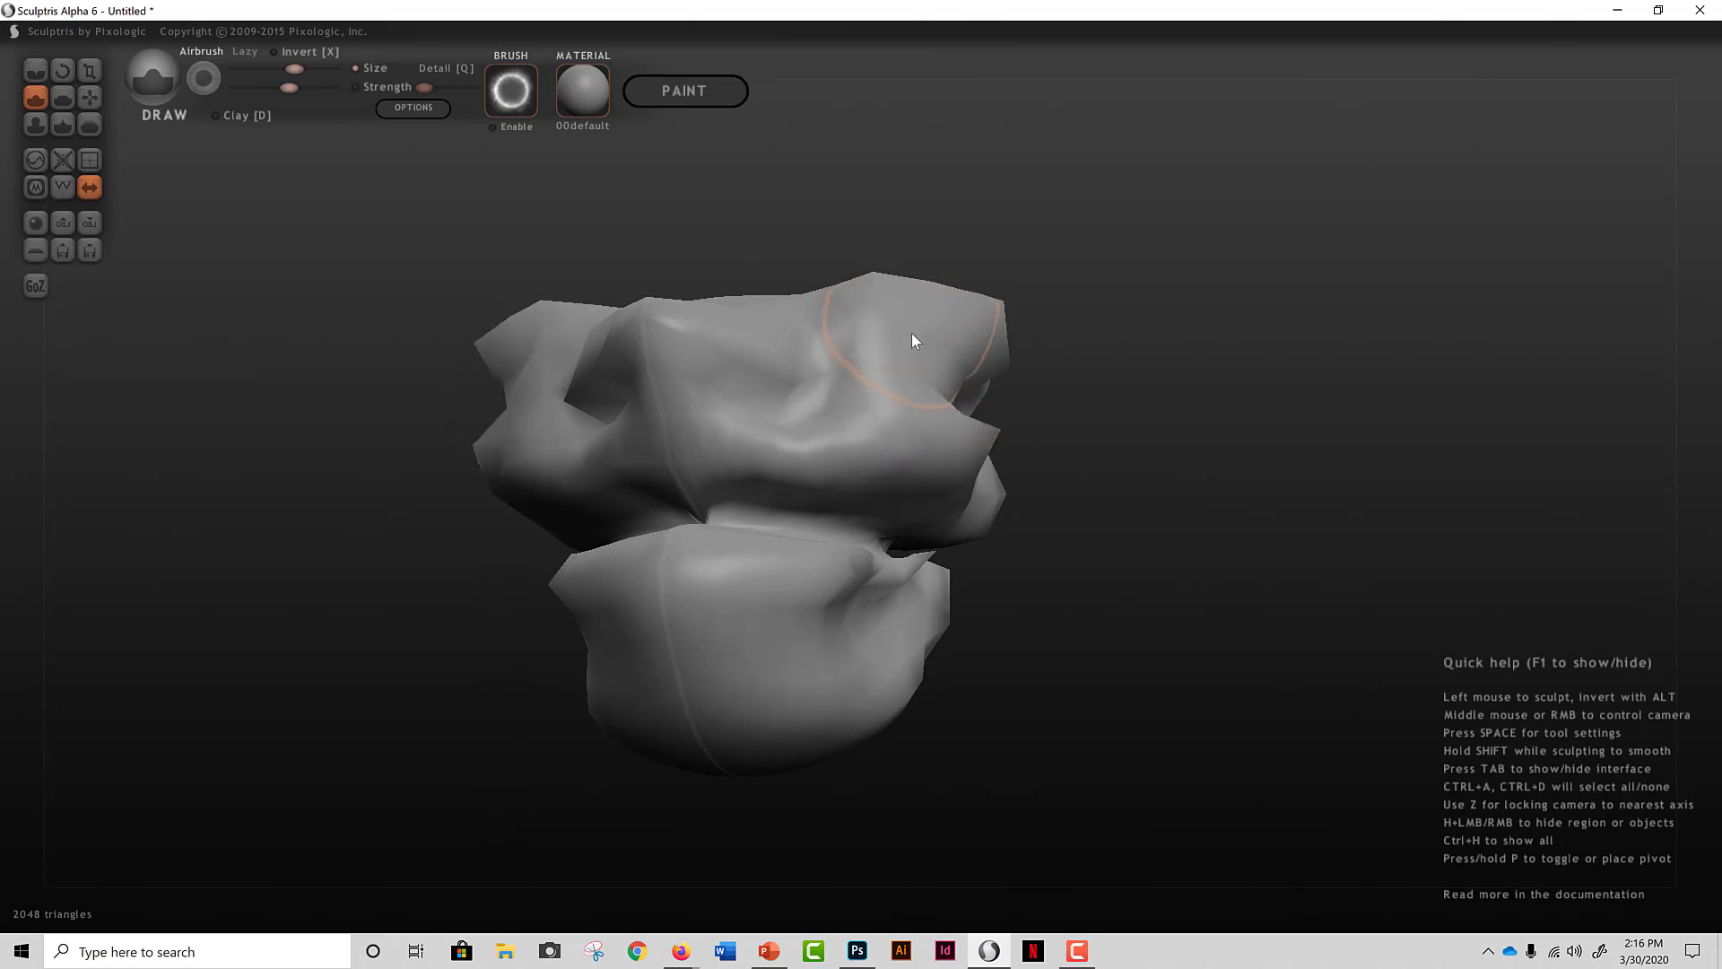
Step: Enable the Draw brush's Clay option and fill the cavities along the upper half's side
mouse_move(911, 339)
middle_down()
mouse_move(907, 377)
mouse_move(789, 549)
mouse_move(853, 503)
mouse_move(843, 493)
middle_up()
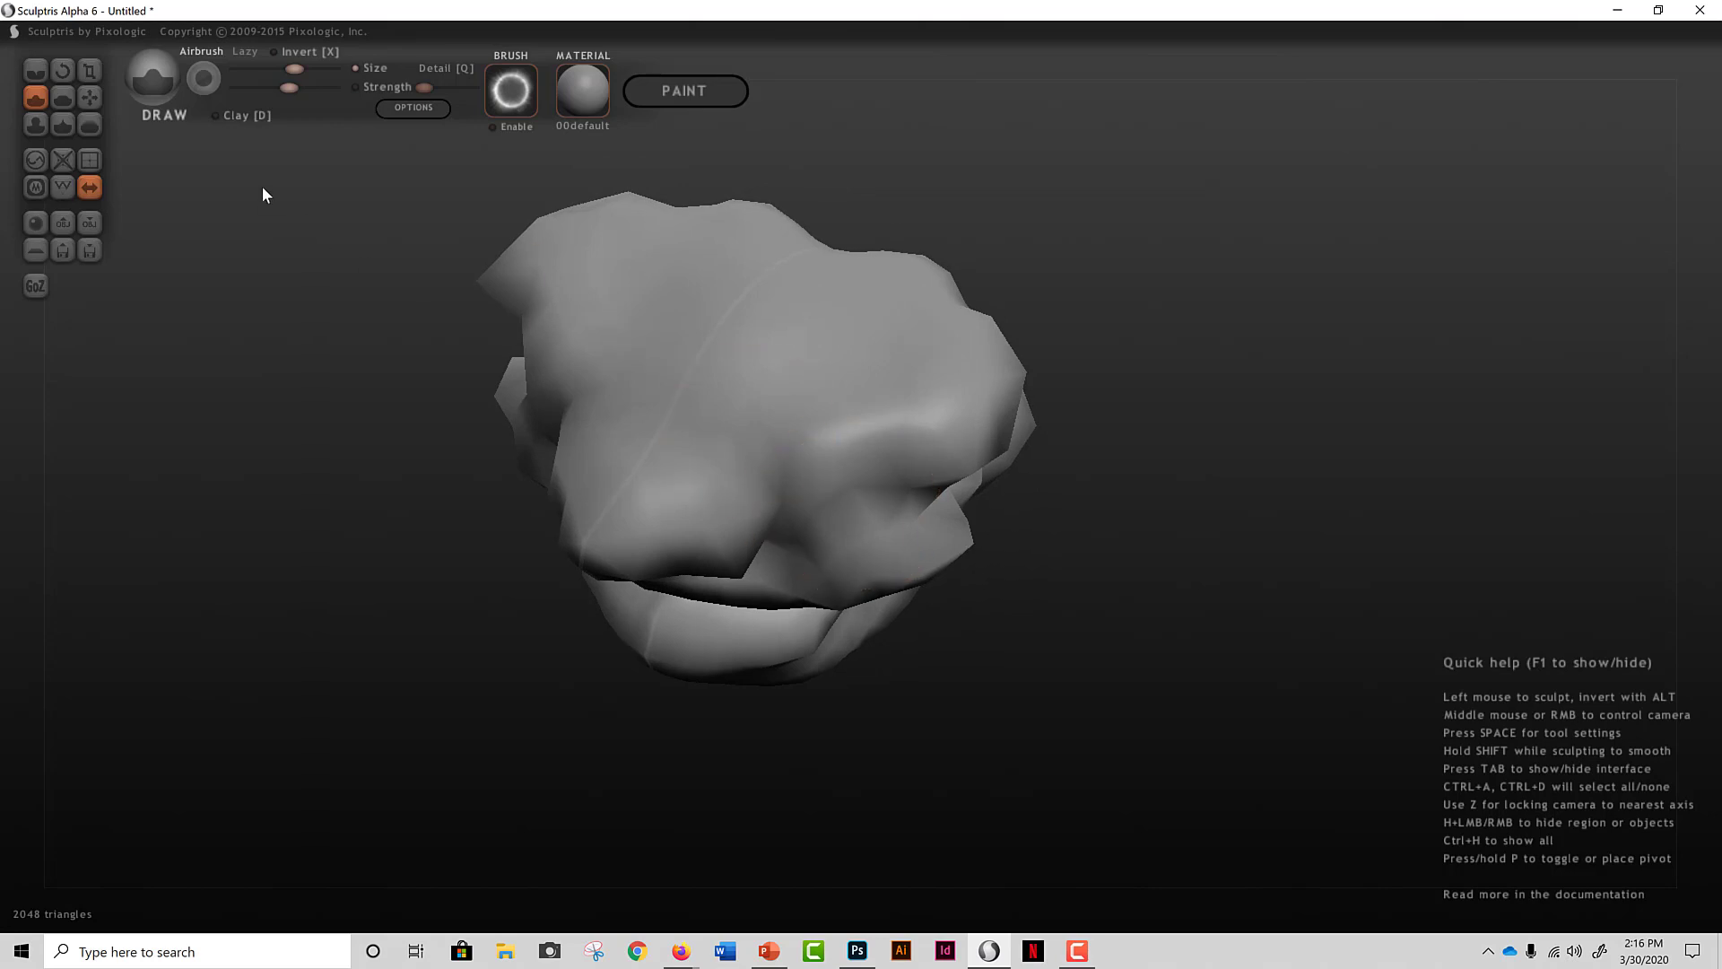
click(216, 116)
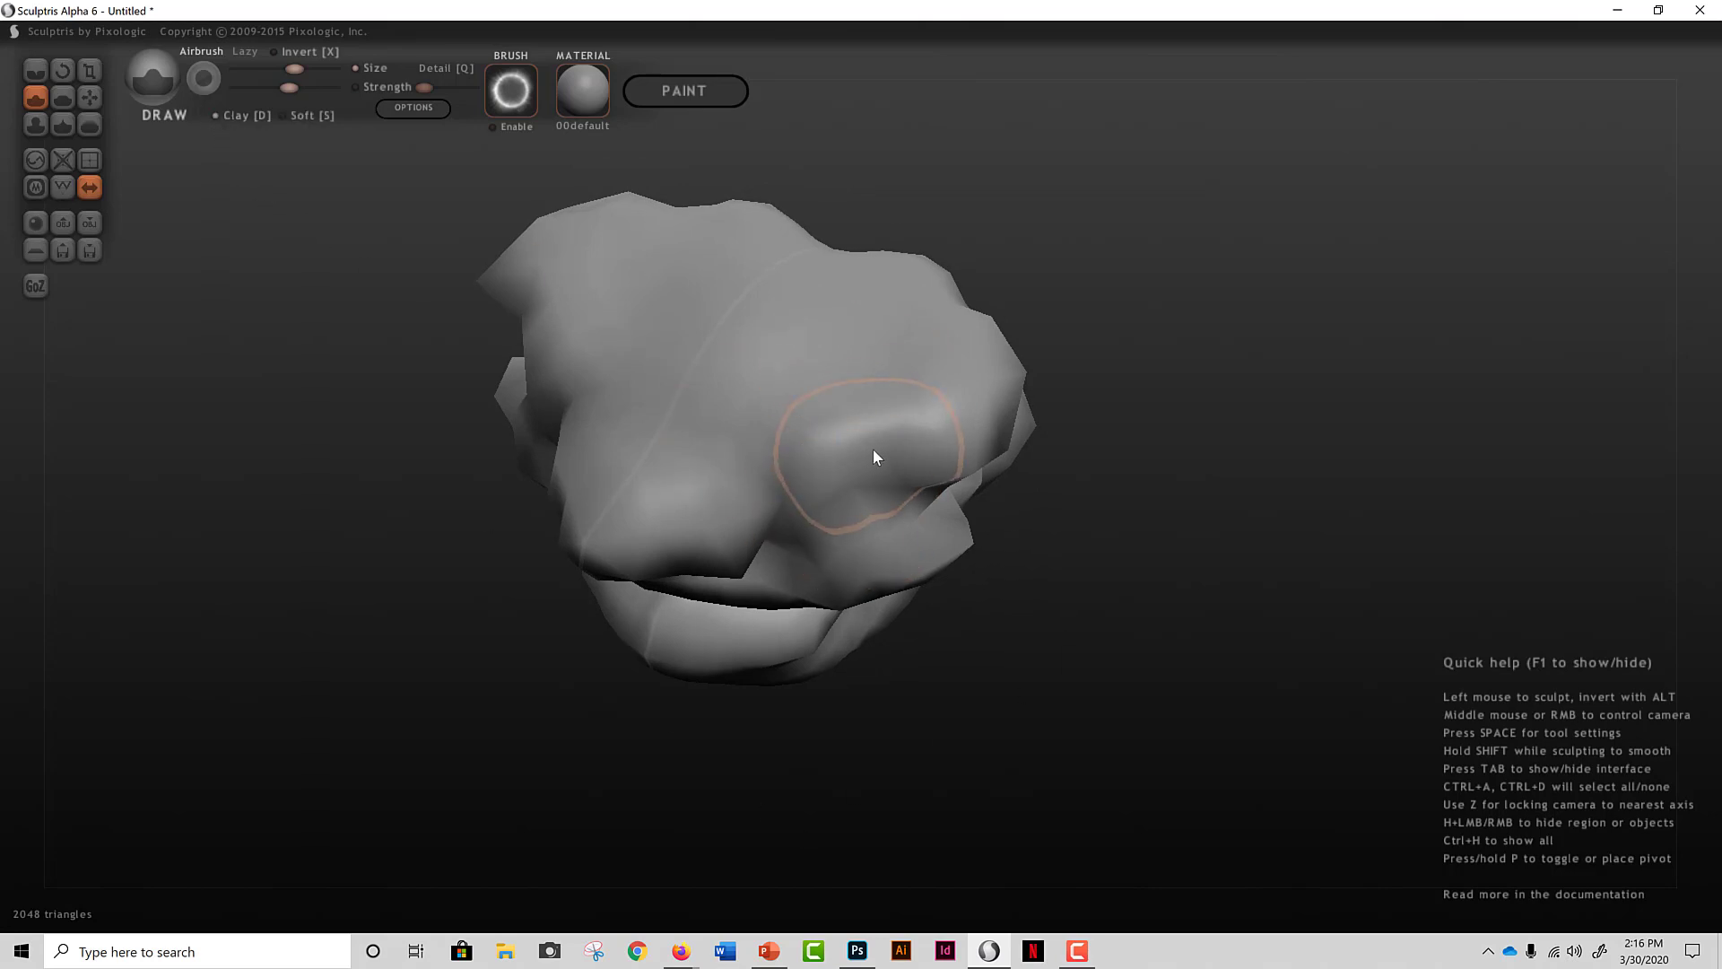
mouse_move(876, 454)
mouse_down()
mouse_move(915, 461)
mouse_move(907, 577)
mouse_move(976, 500)
mouse_move(930, 454)
mouse_move(930, 488)
mouse_up()
mouse_move(853, 621)
mouse_down()
mouse_move(750, 528)
mouse_move(934, 425)
mouse_move(951, 446)
mouse_up()
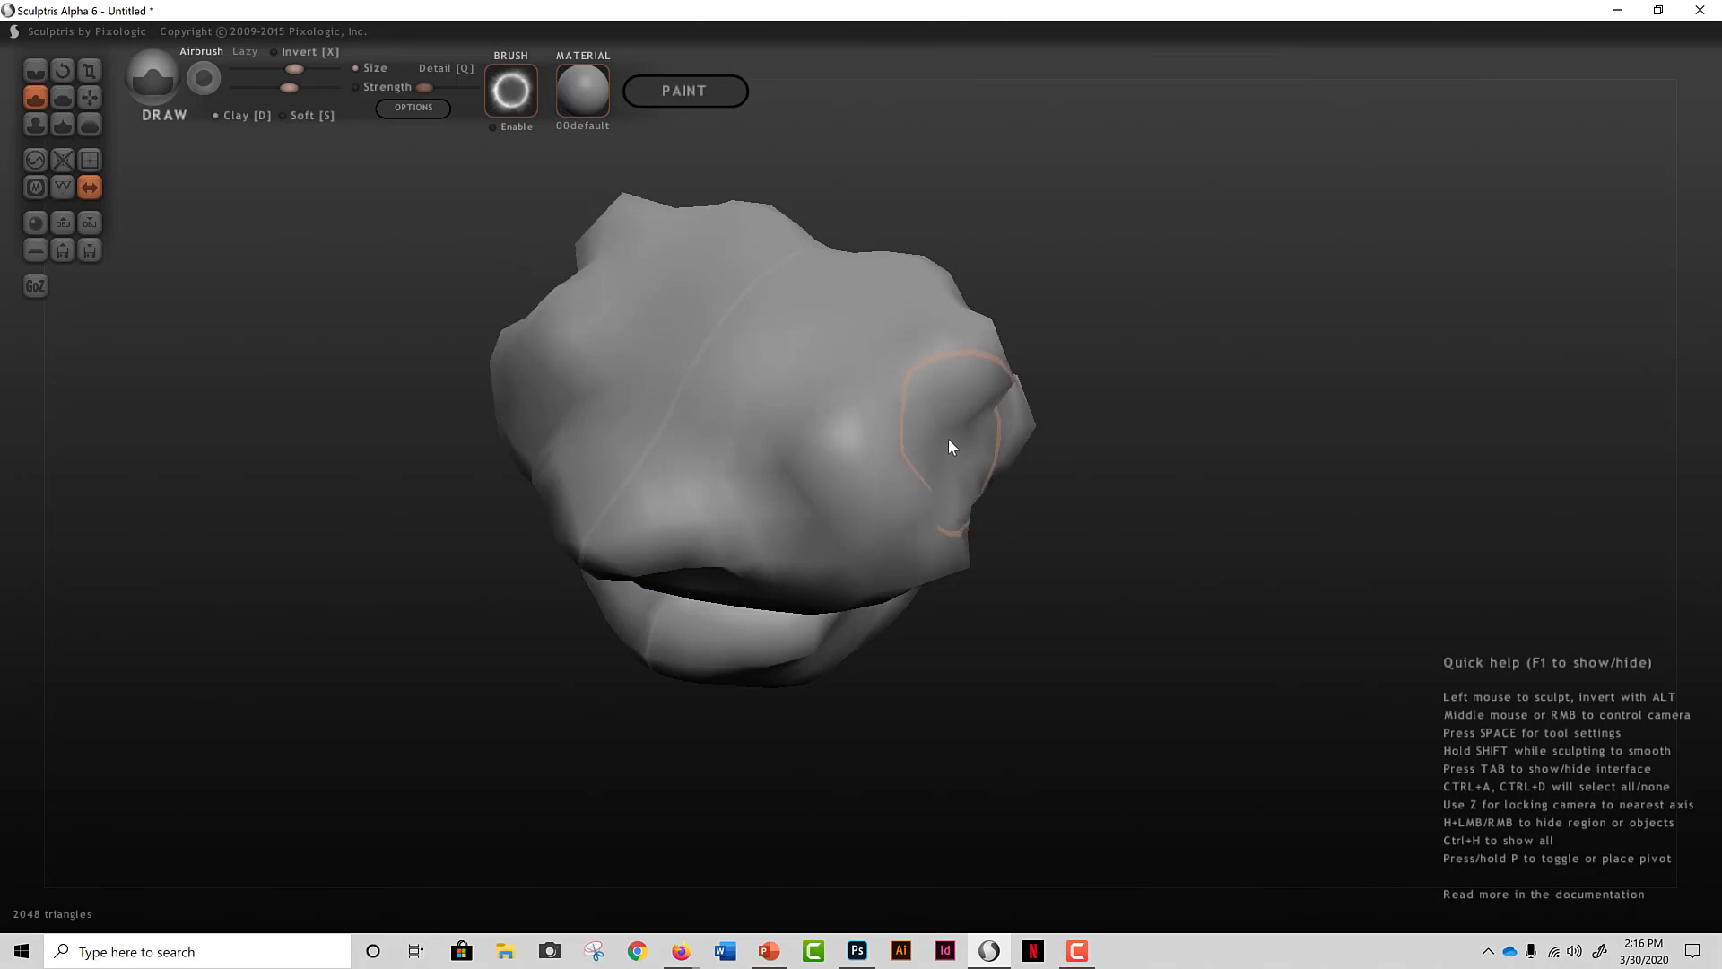
Step: Show the mesh wireframe, hide it again, and add a Clay stroke at the upper half's front
click(63, 187)
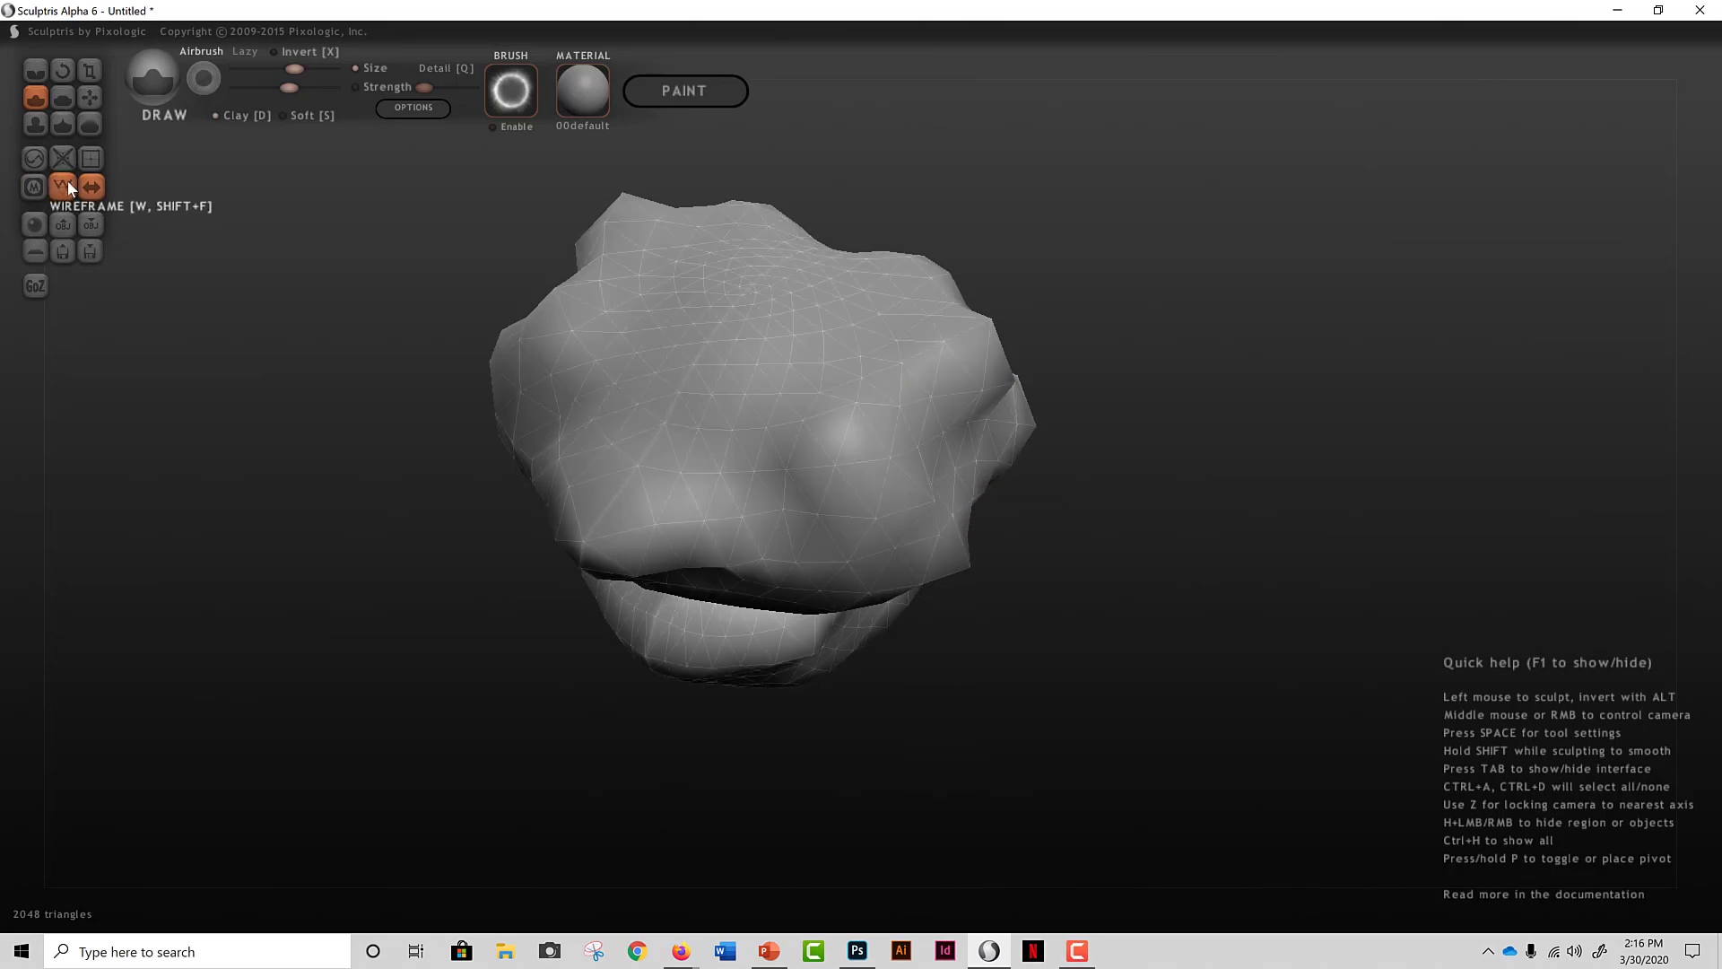
click(67, 182)
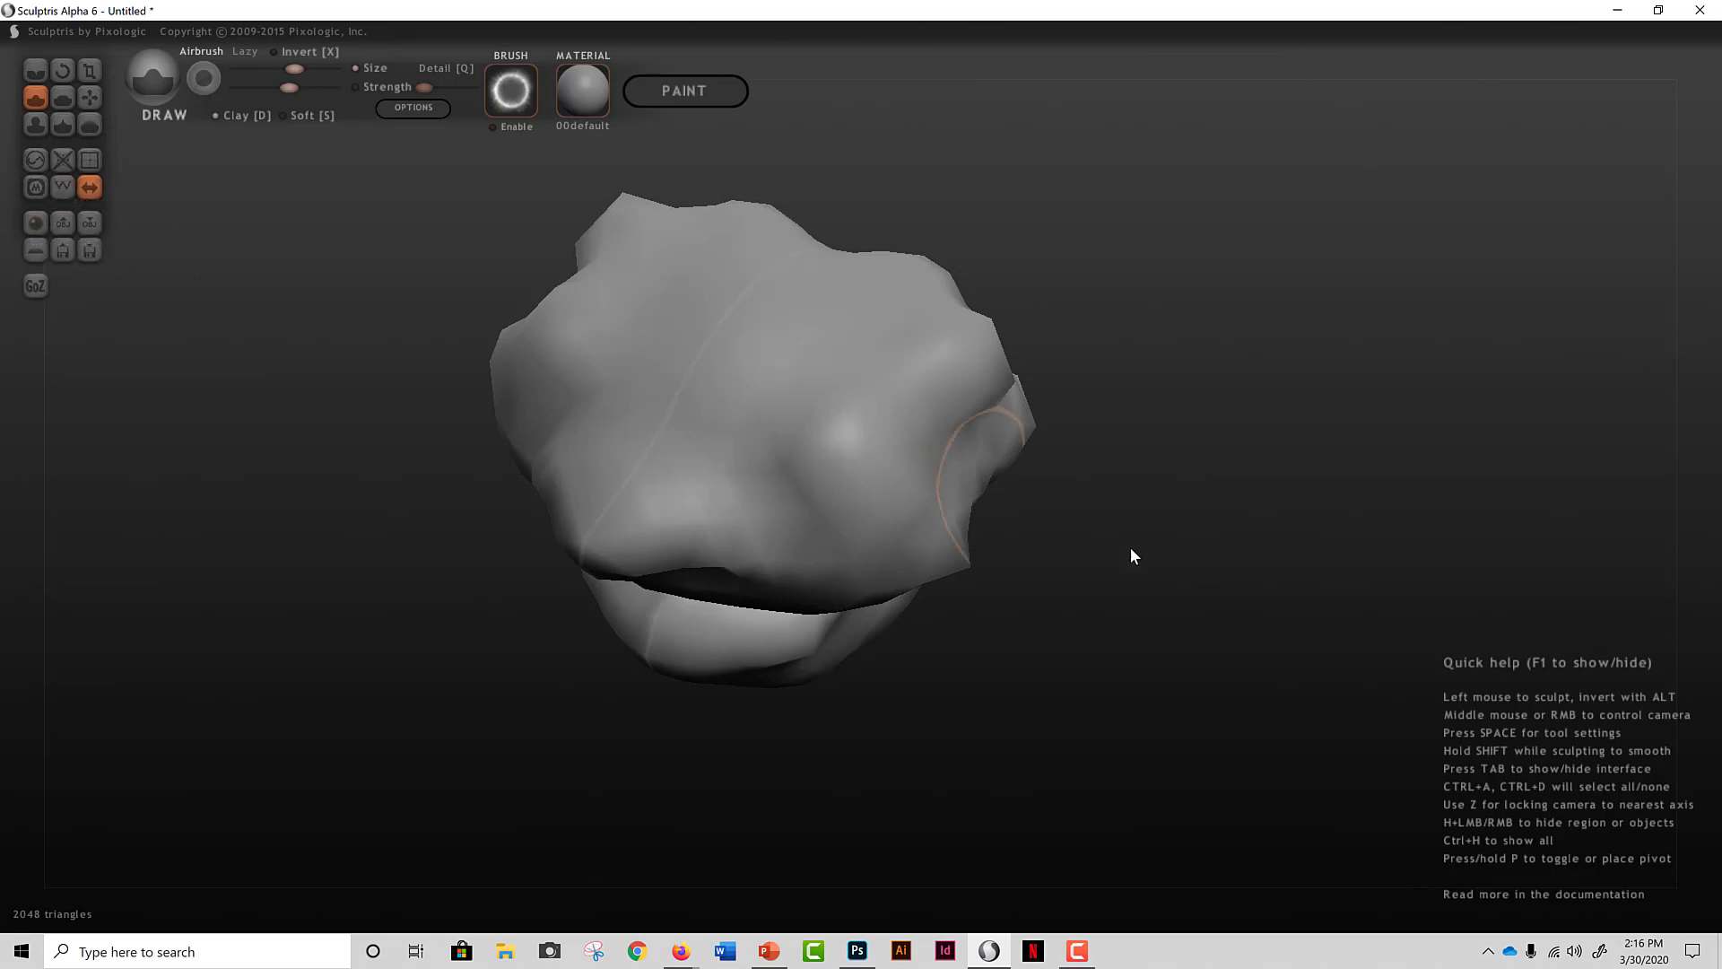
drag(779, 535, 844, 540)
right_drag(845, 540, 918, 415)
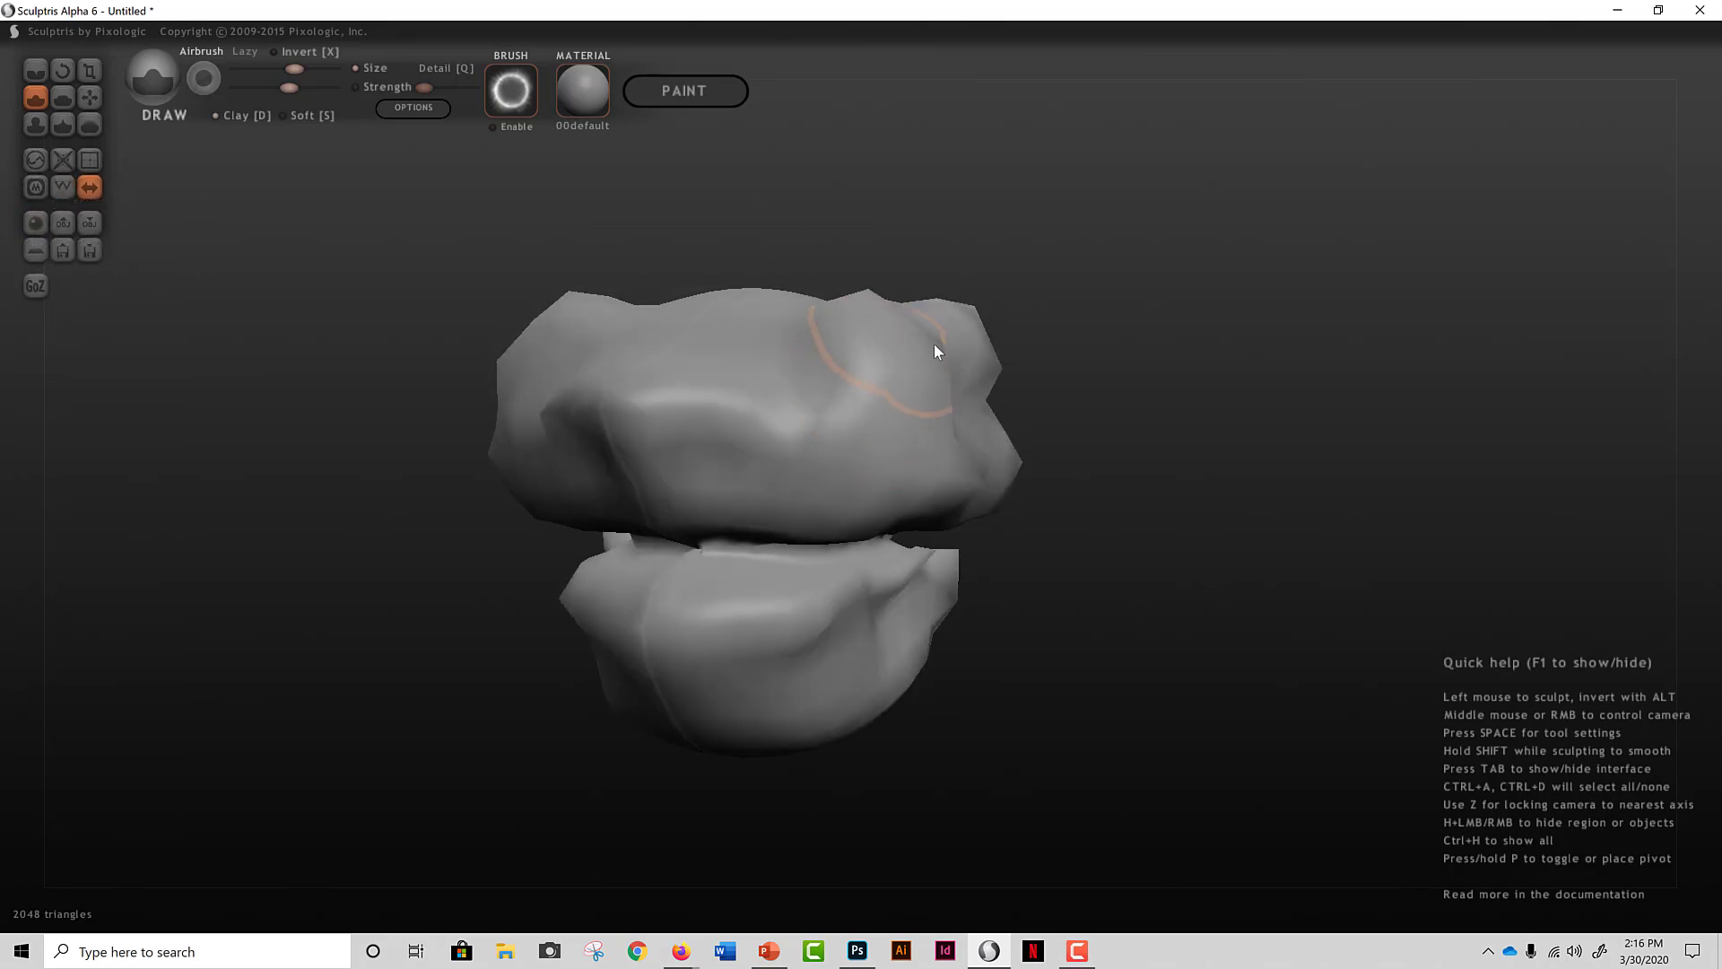
Step: Fill the hollow at the upper half's front with another Clay stroke of the Draw brush
drag(788, 353, 786, 348)
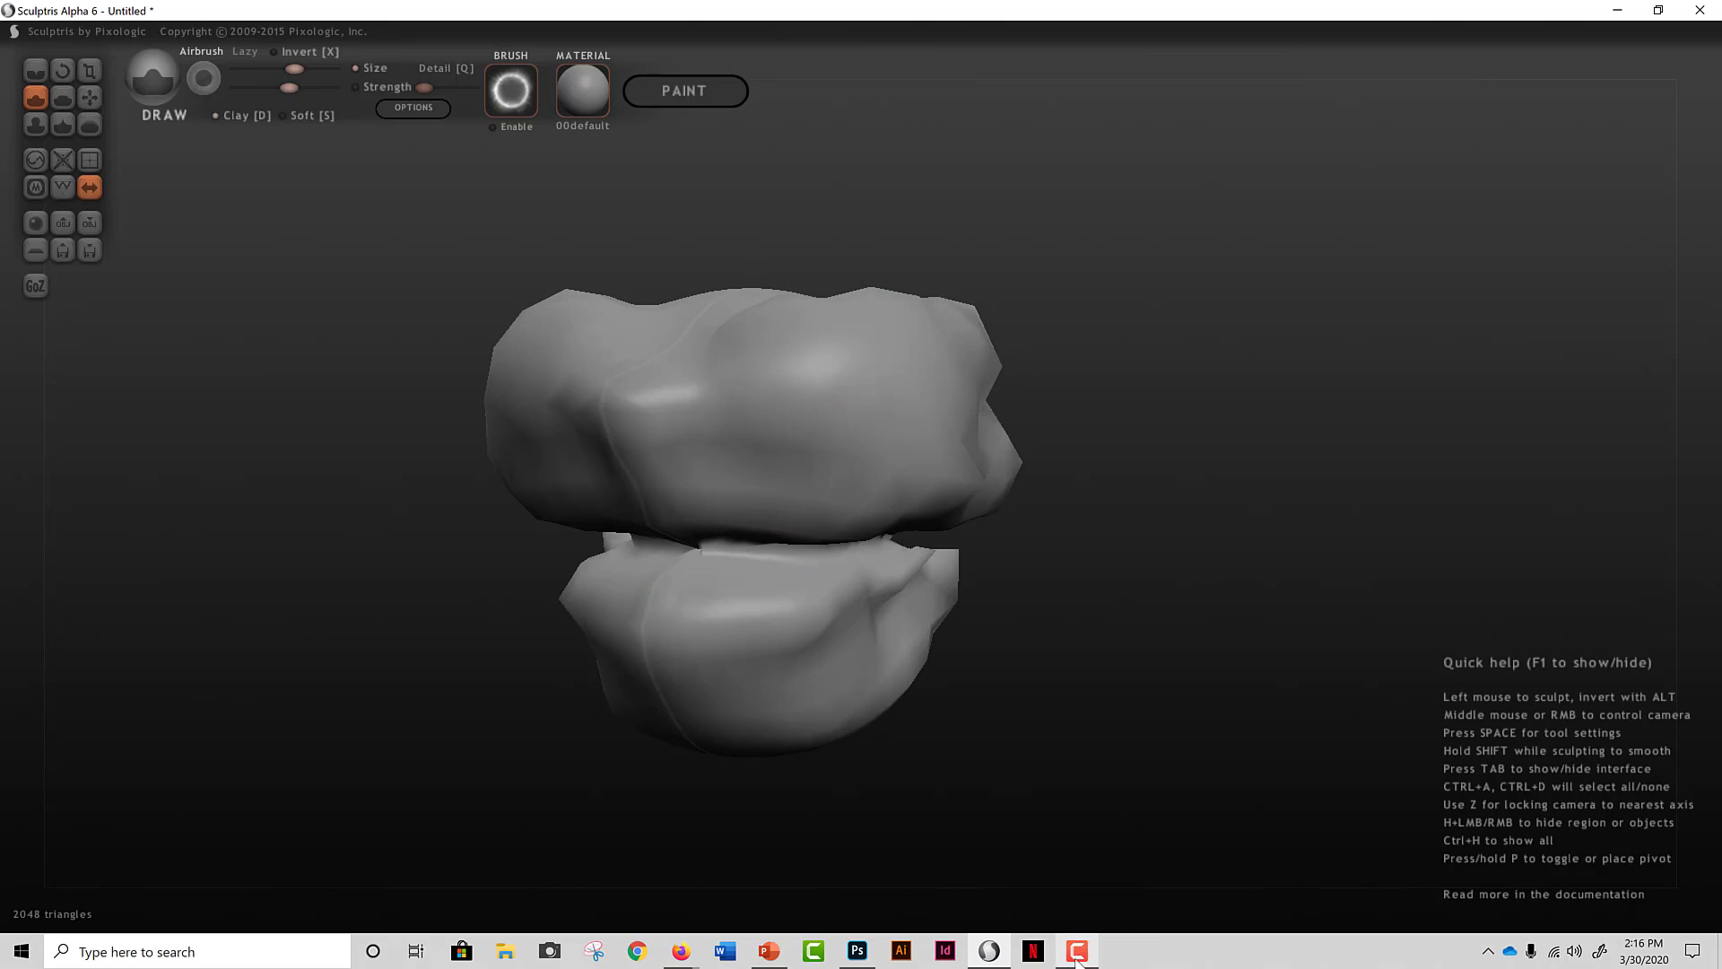
Step: Switch to the tools_overview presentation in PowerPoint and show the Flatten brush slide
click(769, 950)
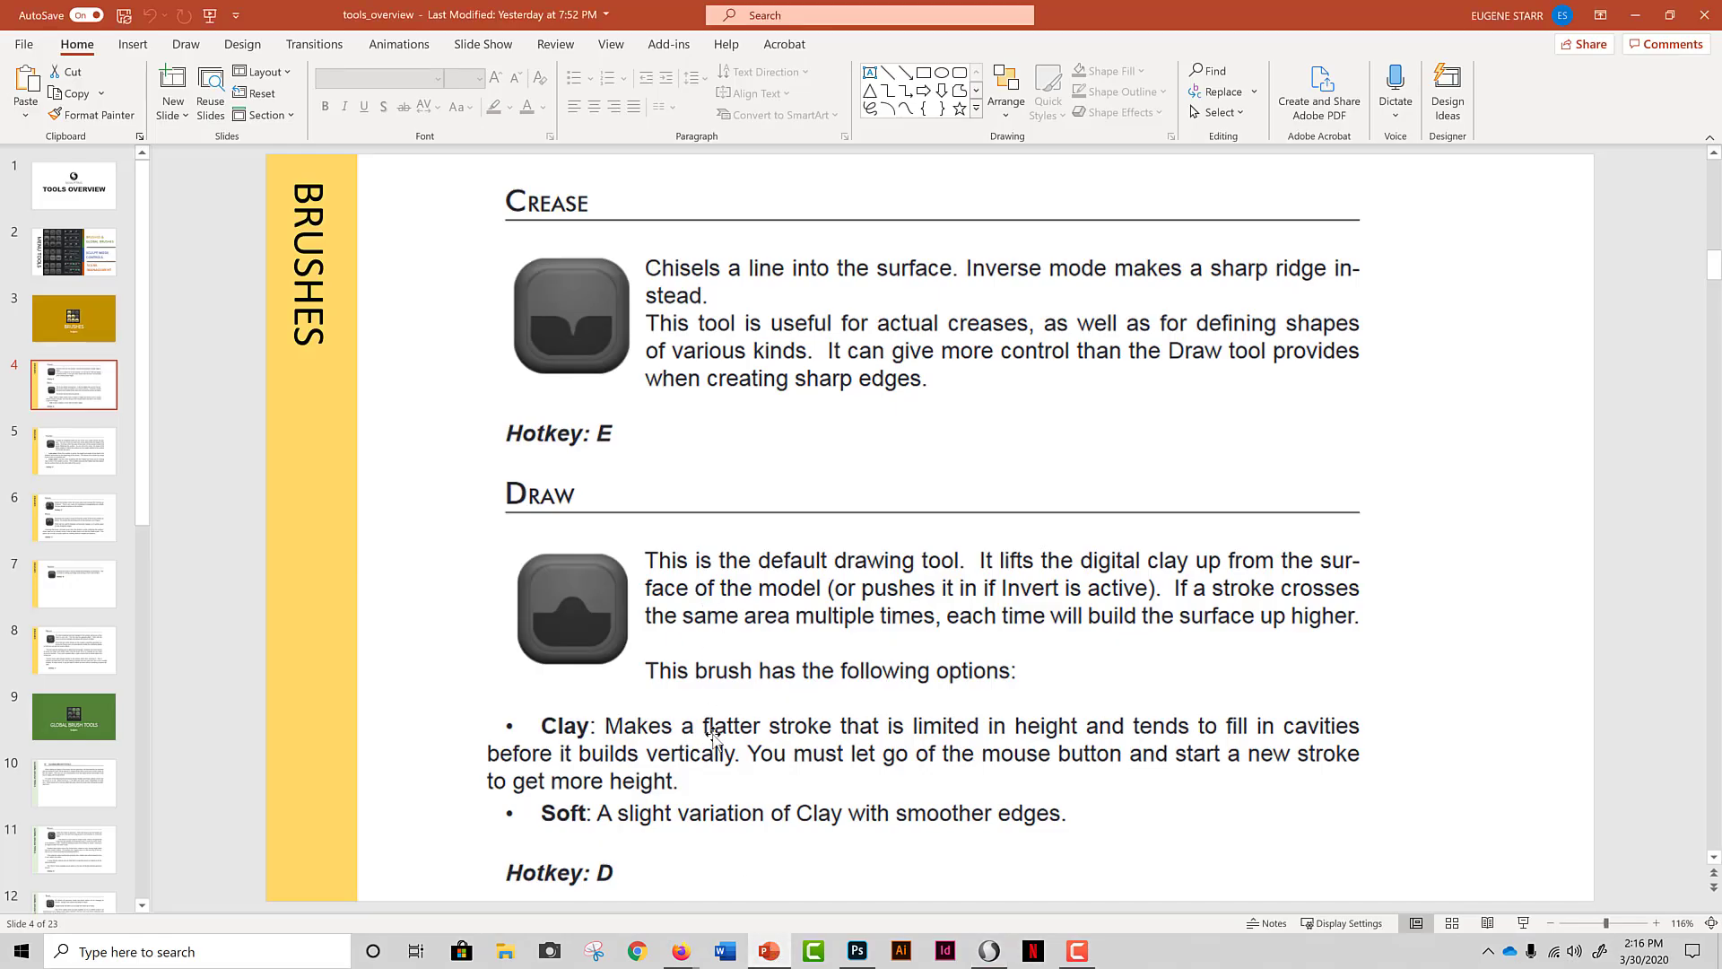
scroll(708, 737, down, 1)
scroll(711, 738, up, 1)
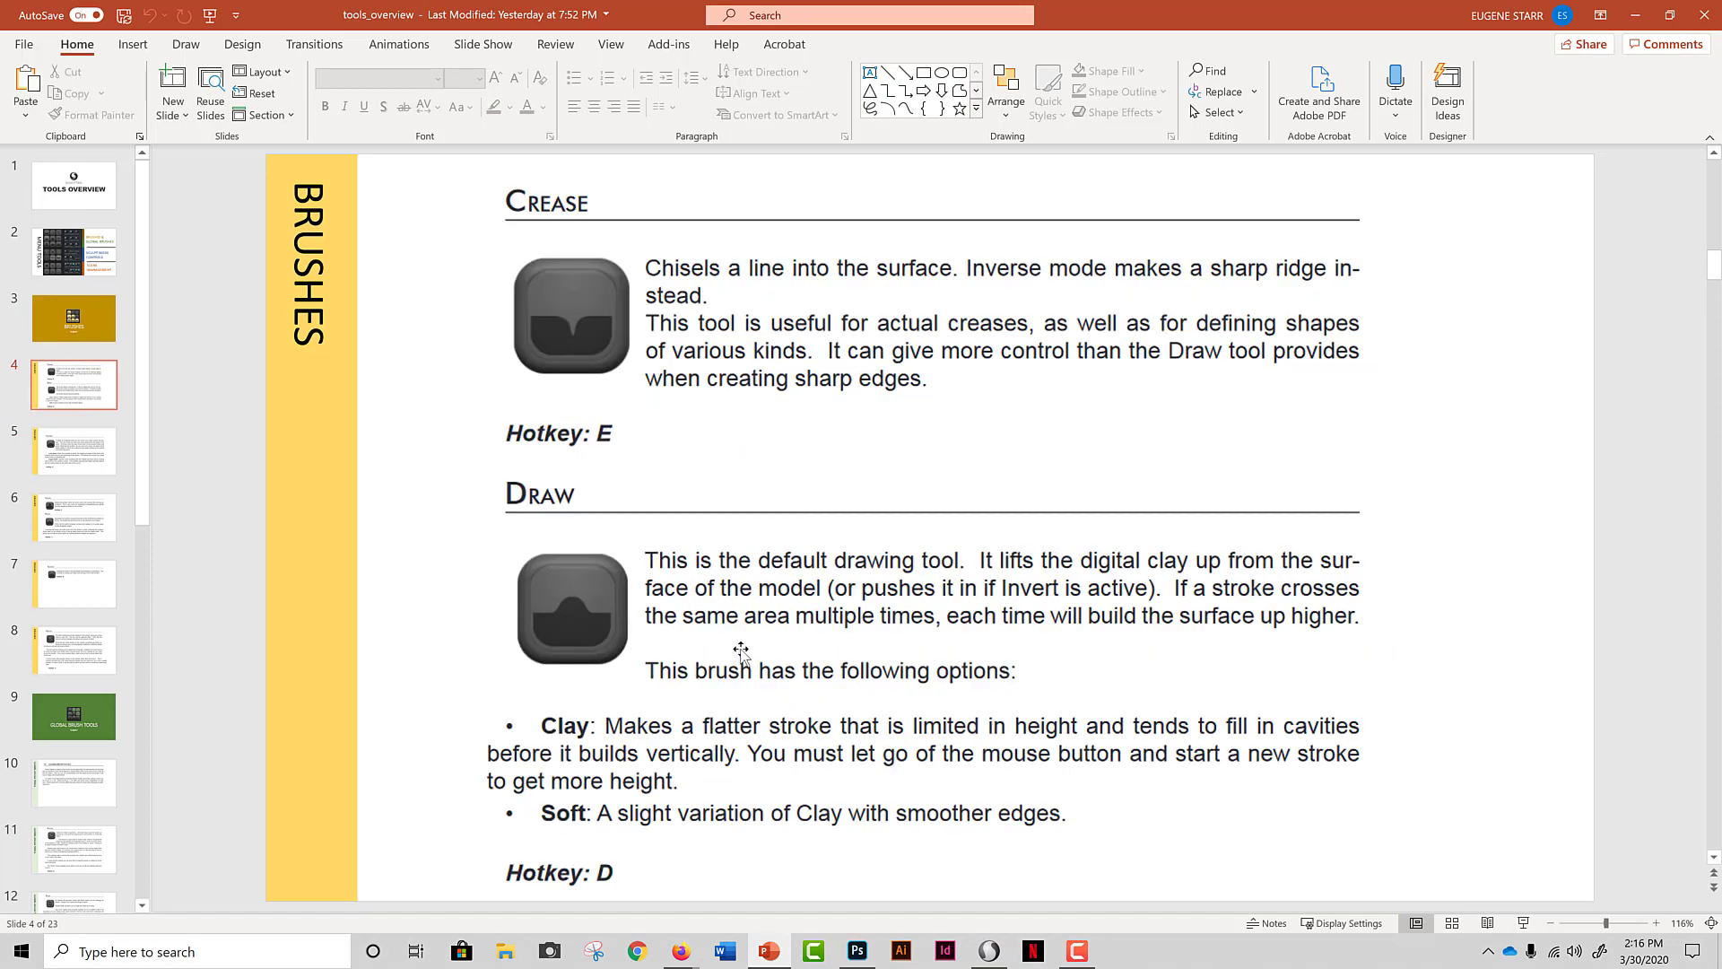
click(69, 446)
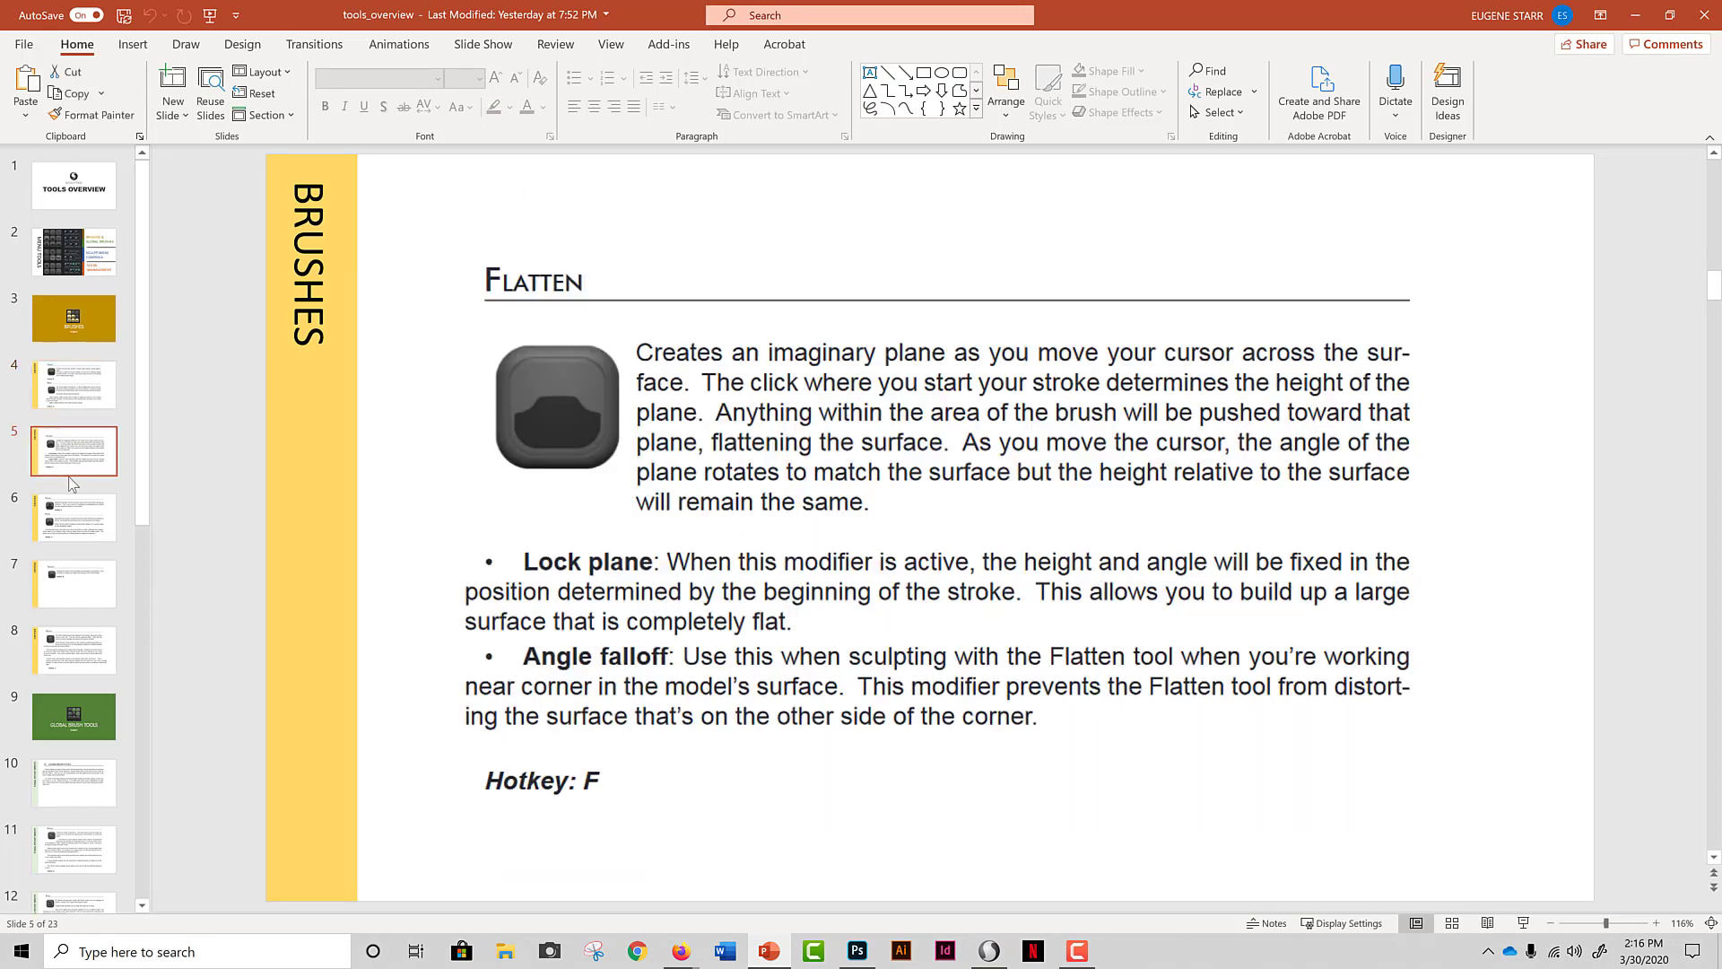
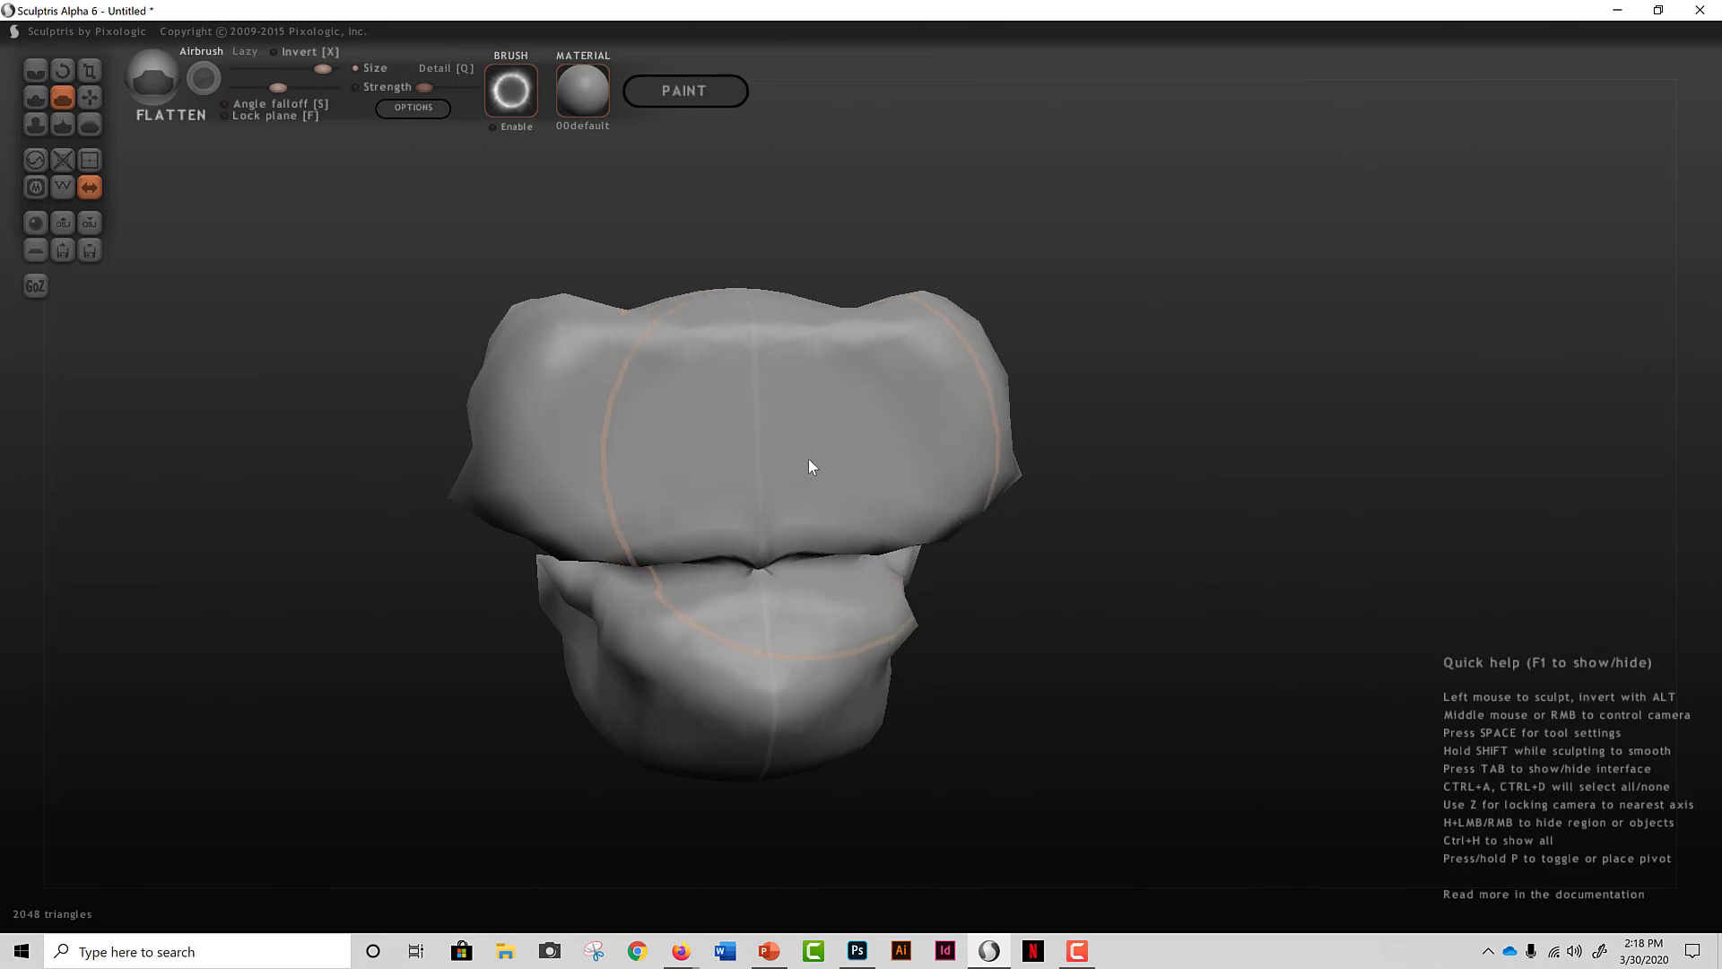
Step: Flatten the side of the upper half into a planar face with the Flatten brush
mouse_move(811, 466)
middle_down()
mouse_move(568, 457)
mouse_move(904, 464)
middle_up()
drag(885, 461, 881, 479)
mouse_move(882, 485)
middle_down()
mouse_move(882, 503)
mouse_move(1122, 503)
mouse_move(931, 504)
middle_up()
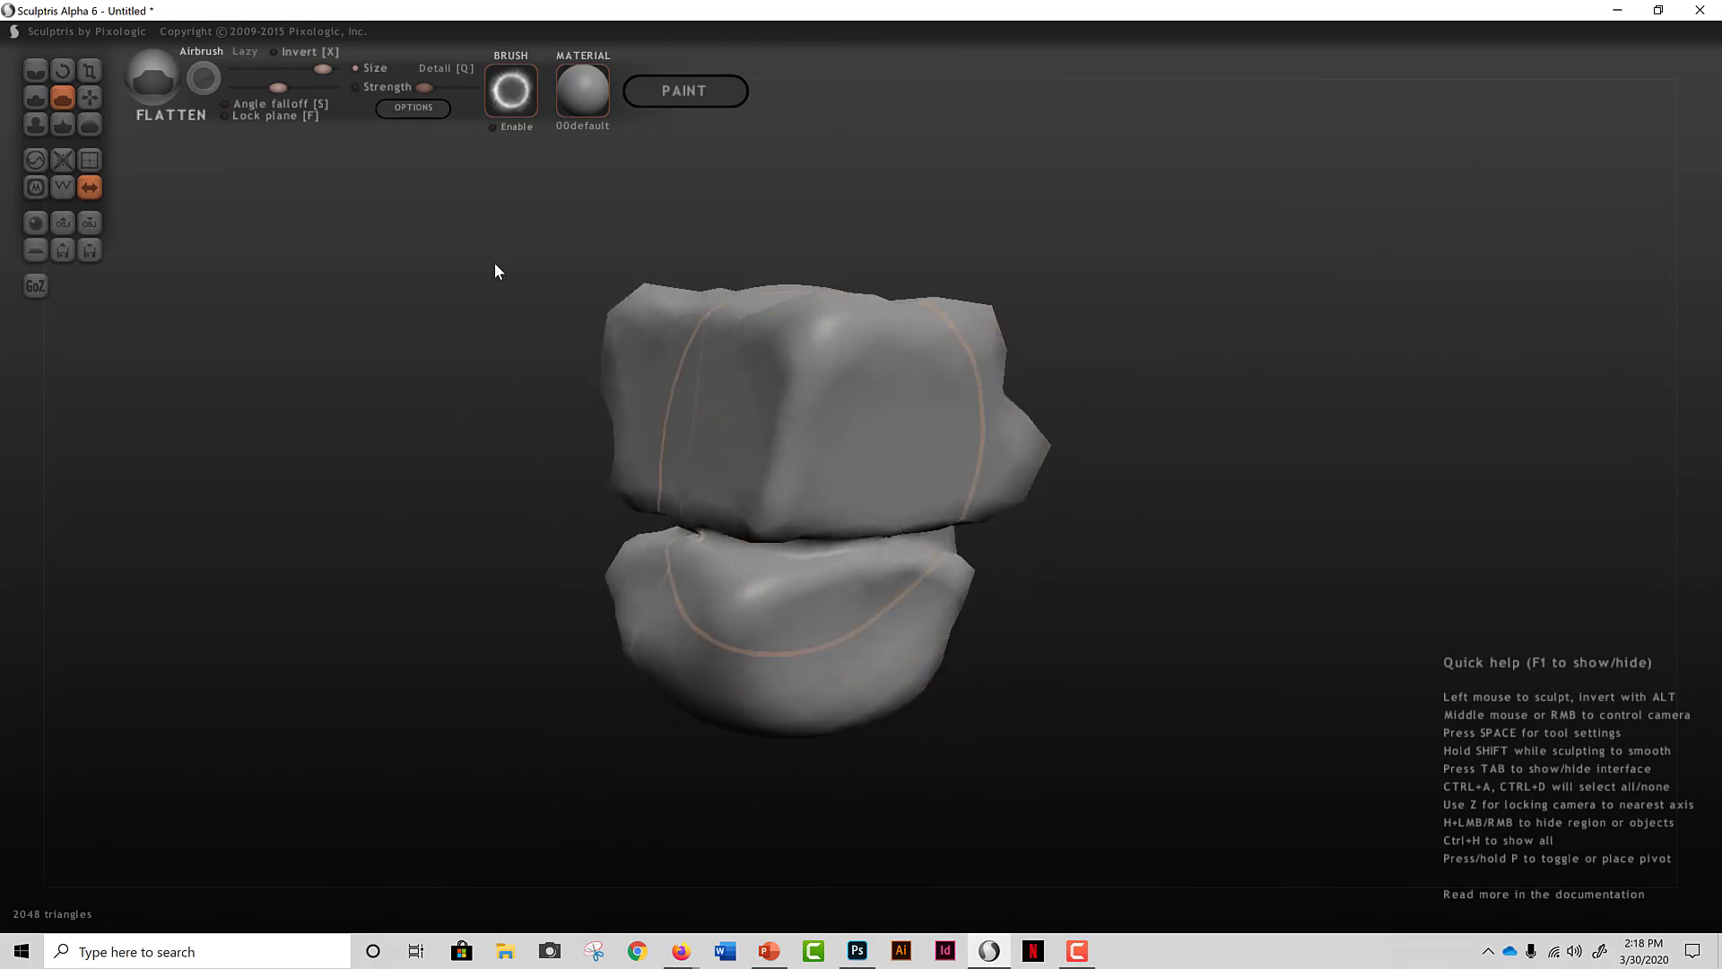
Step: Enable Flatten's Lock plane option and level the side across both halves into one flat plane
click(223, 116)
drag(883, 506, 842, 515)
mouse_move(843, 521)
right_down()
mouse_move(1019, 538)
mouse_move(1229, 499)
mouse_move(730, 535)
right_up()
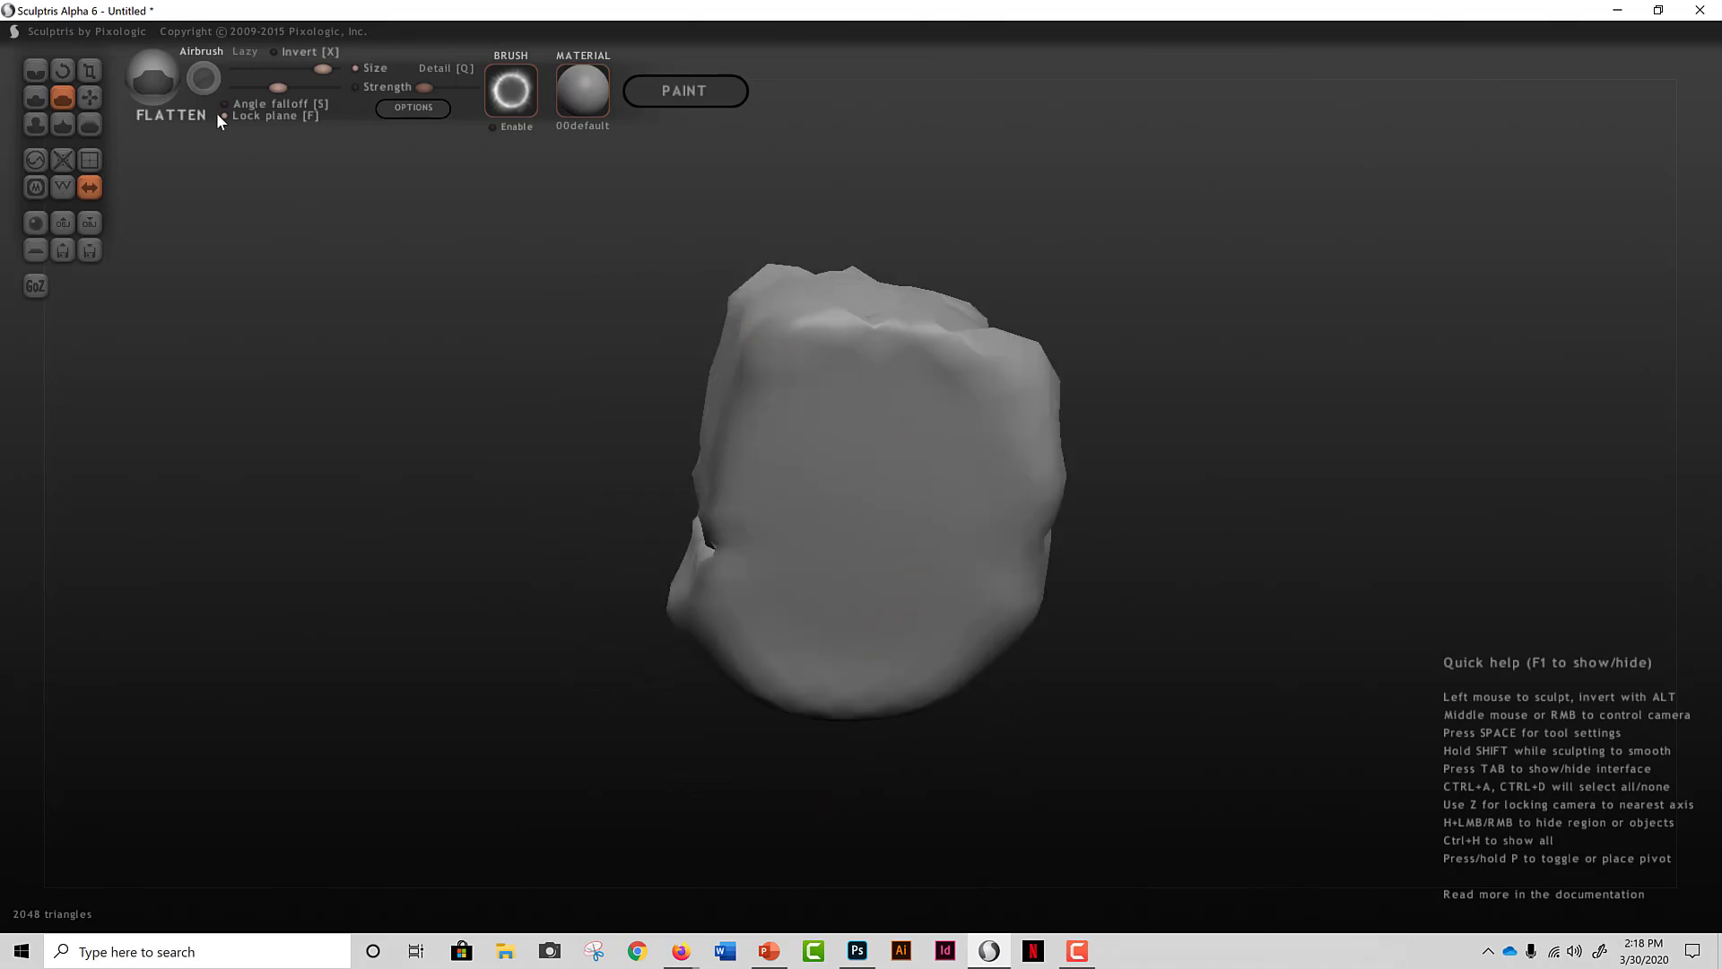
Step: Undo the Lock plane flattening strokes on the side and turn Lock plane off
key(ctrl+z)
key(ctrl+z)
key(ctrl+z)
key(ctrl+z)
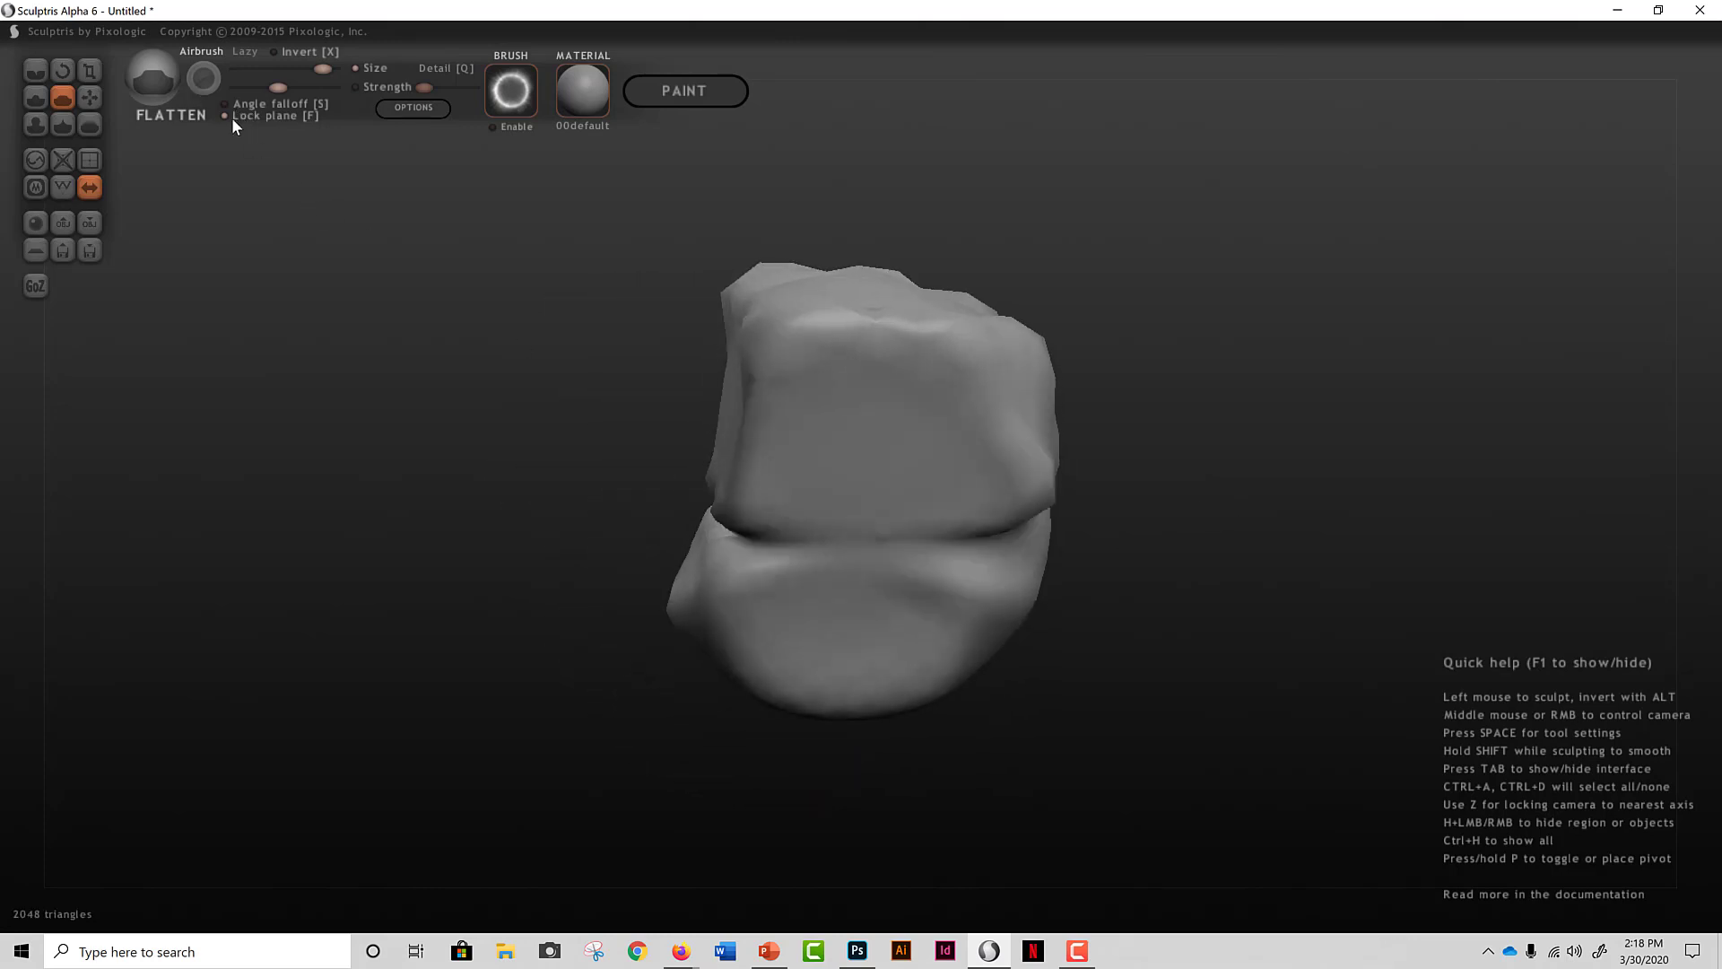
key(ctrl+z)
key(ctrl+z)
key(ctrl+z)
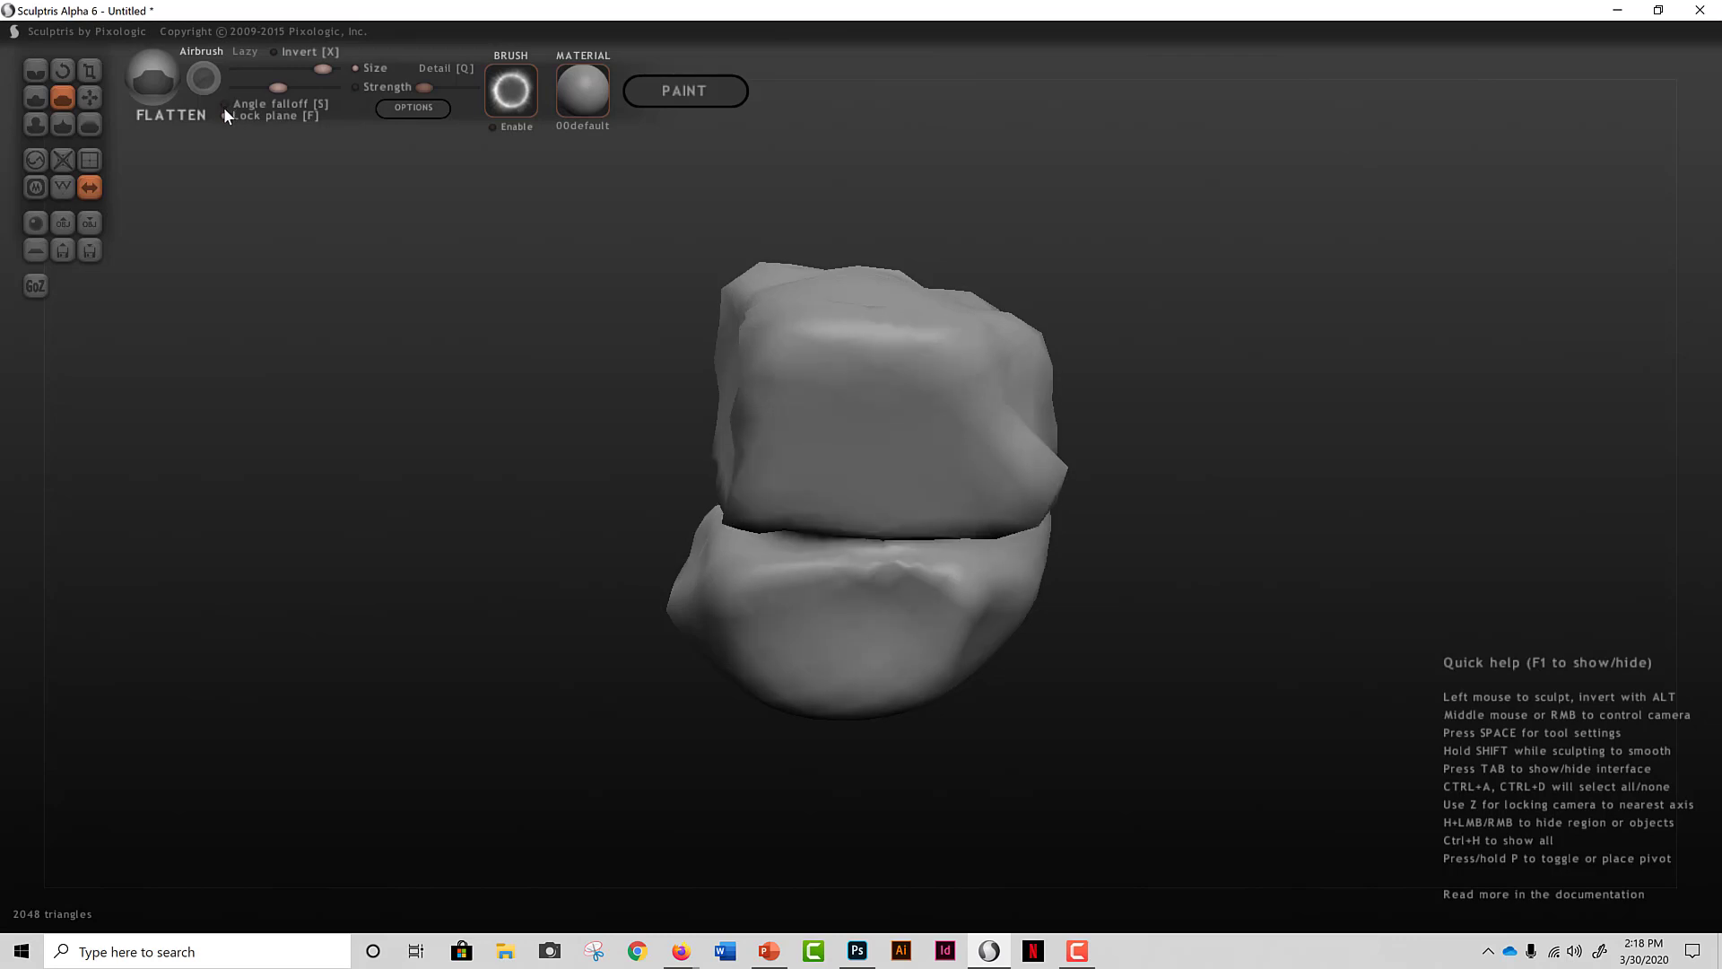
Step: Flatten the side faces of the upper and lower halves with Lock plane off
drag(902, 518, 888, 525)
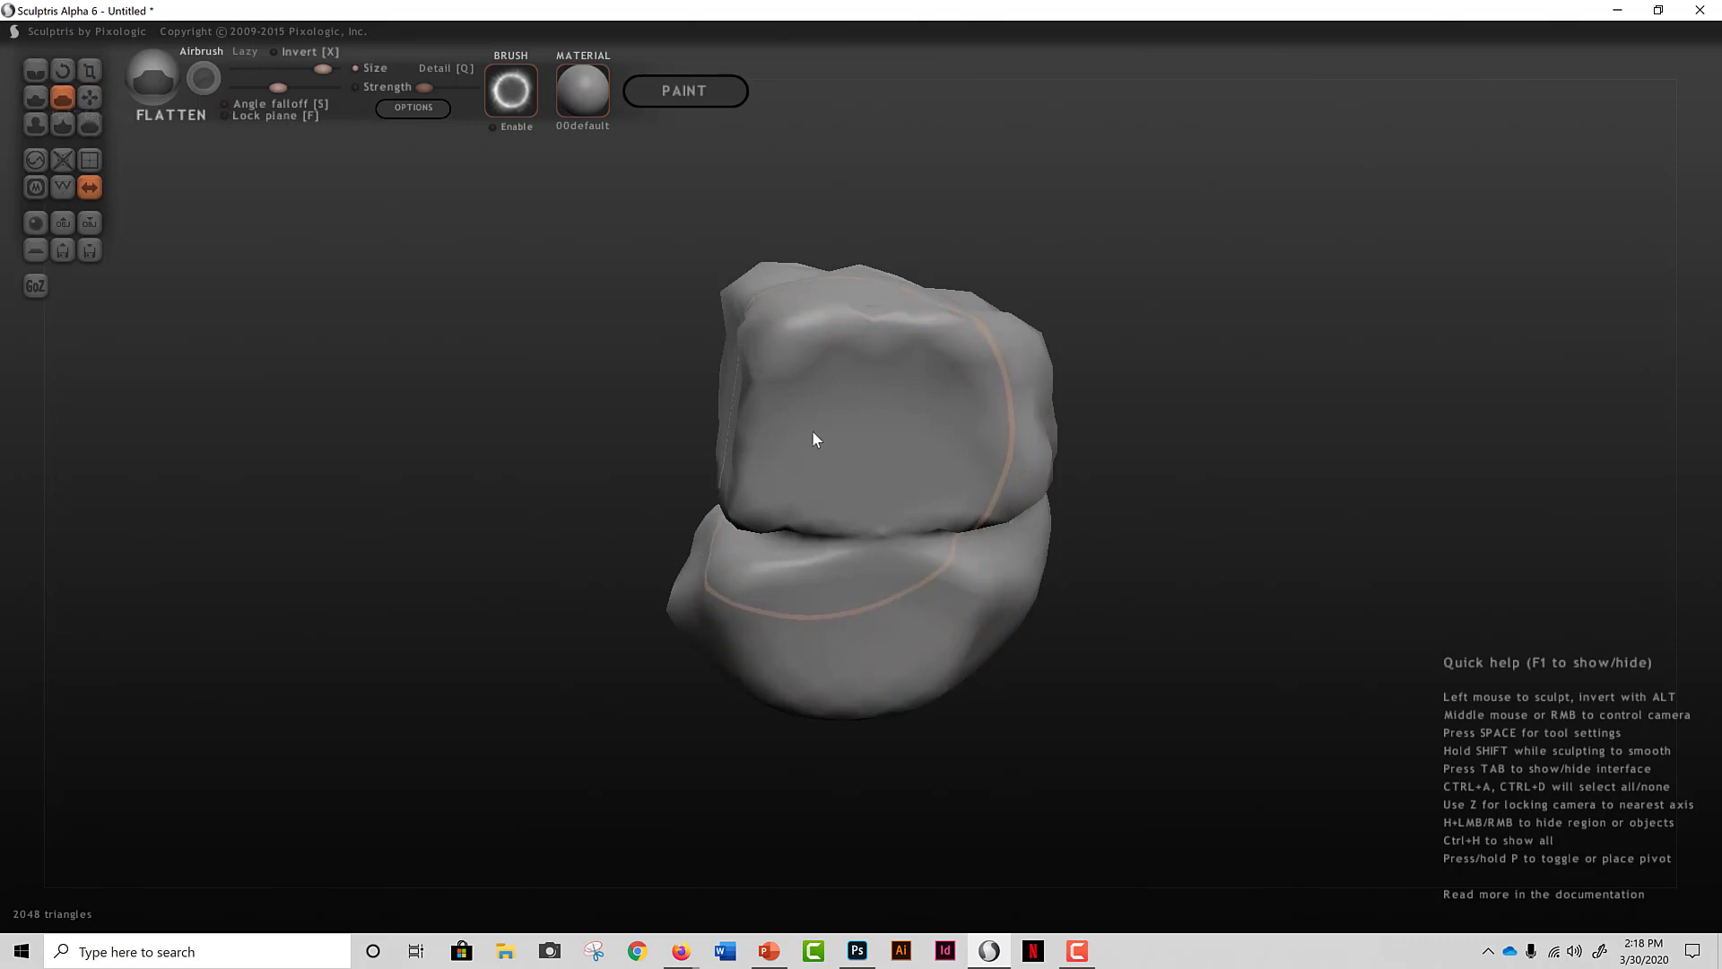
mouse_move(807, 431)
middle_down()
mouse_move(988, 465)
mouse_move(1031, 419)
mouse_move(906, 384)
mouse_move(879, 453)
mouse_move(870, 594)
mouse_move(762, 577)
mouse_move(784, 541)
mouse_move(895, 505)
mouse_move(800, 510)
mouse_move(852, 530)
mouse_move(862, 499)
mouse_move(1020, 509)
mouse_move(1261, 481)
middle_up()
mouse_move(757, 561)
middle_down()
mouse_move(949, 698)
mouse_move(919, 631)
mouse_move(903, 673)
mouse_move(826, 680)
mouse_move(806, 344)
middle_up()
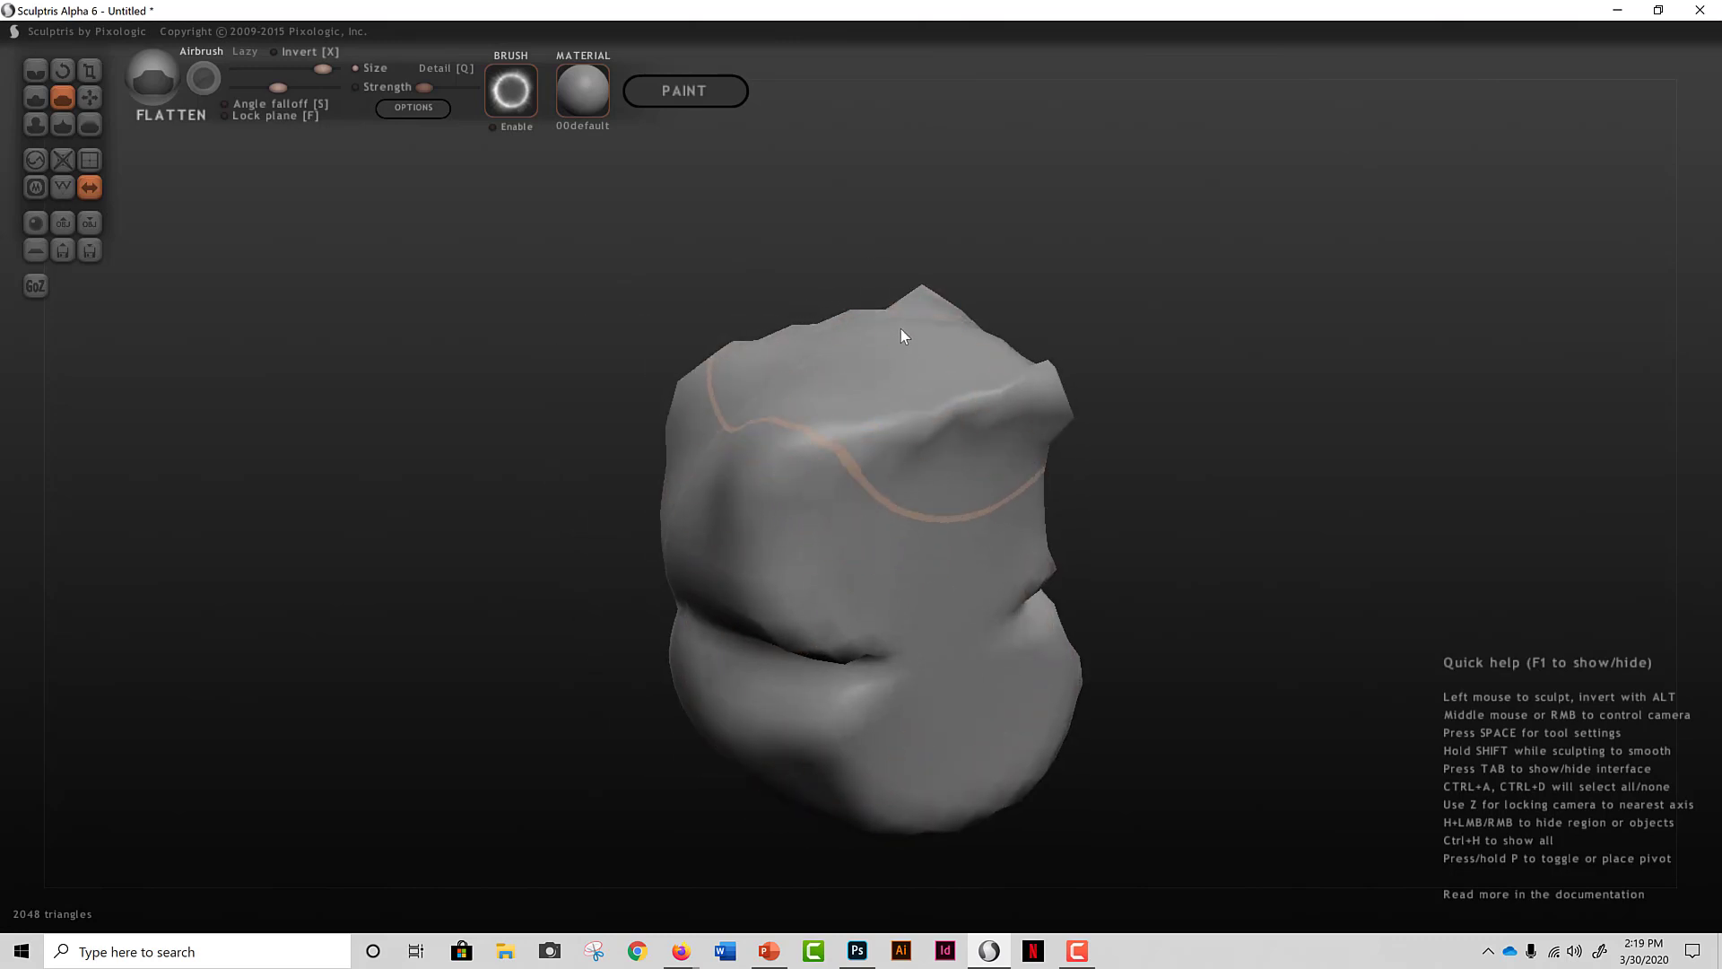
Step: Flatten the top of the upper half, first with Lock plane on and again with it off
mouse_move(893, 325)
middle_down()
mouse_move(761, 429)
mouse_move(628, 355)
middle_up()
click(224, 115)
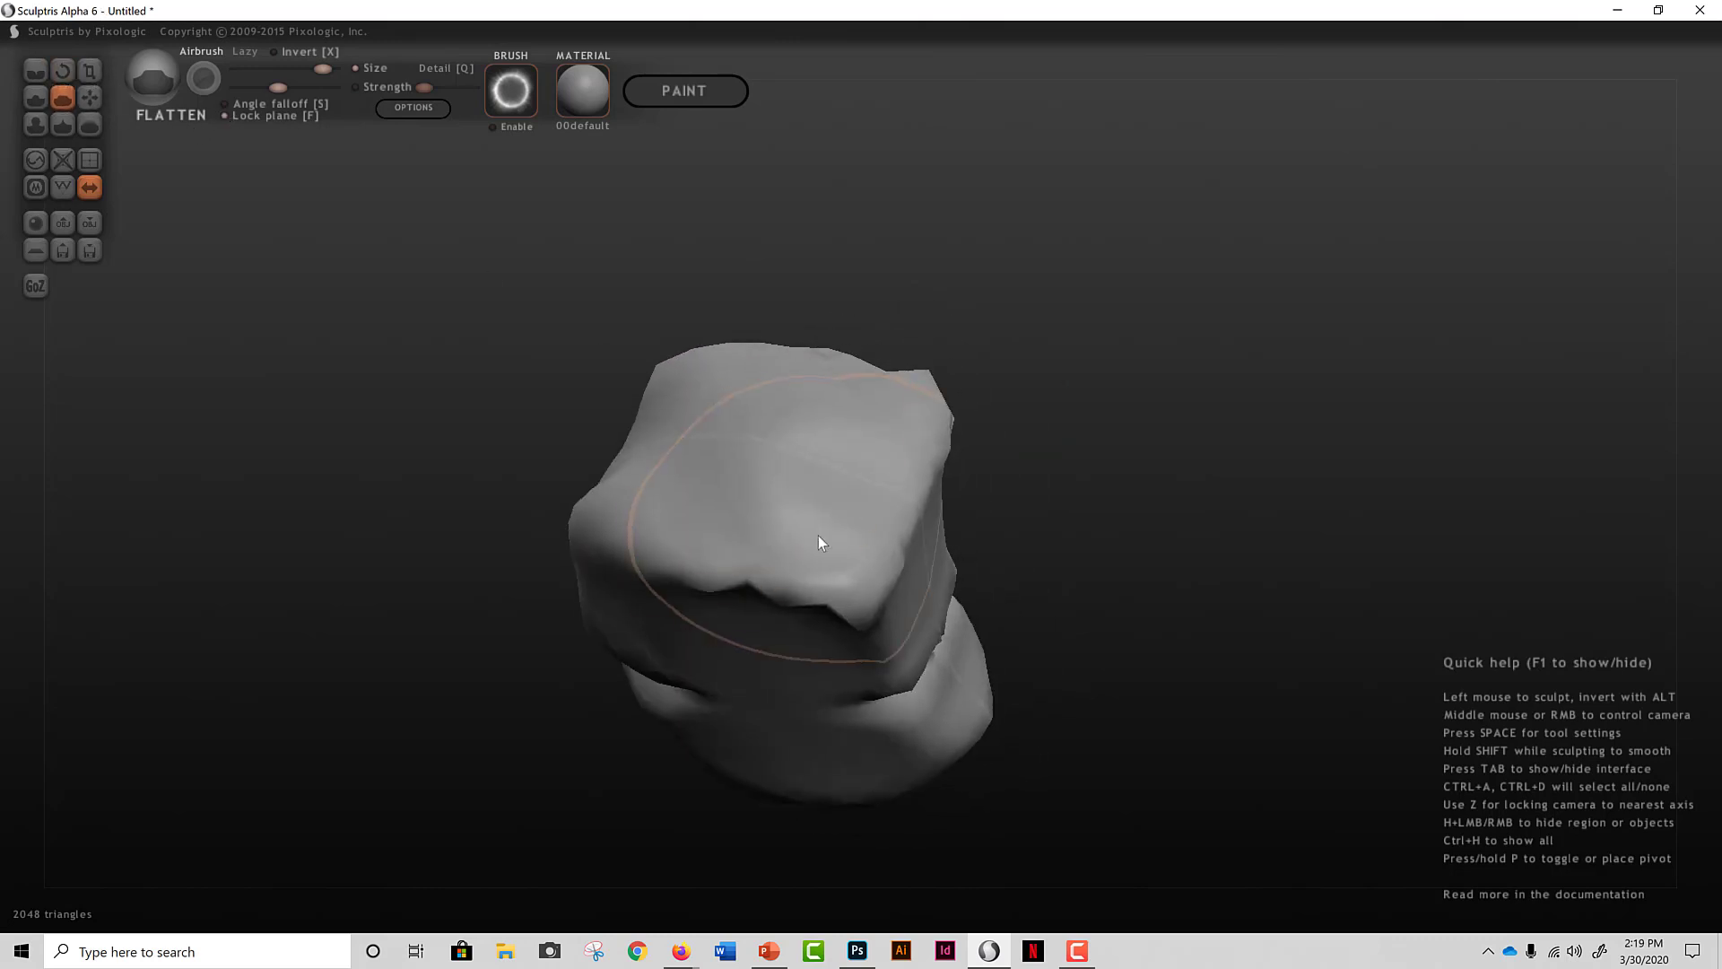
drag(806, 428, 804, 427)
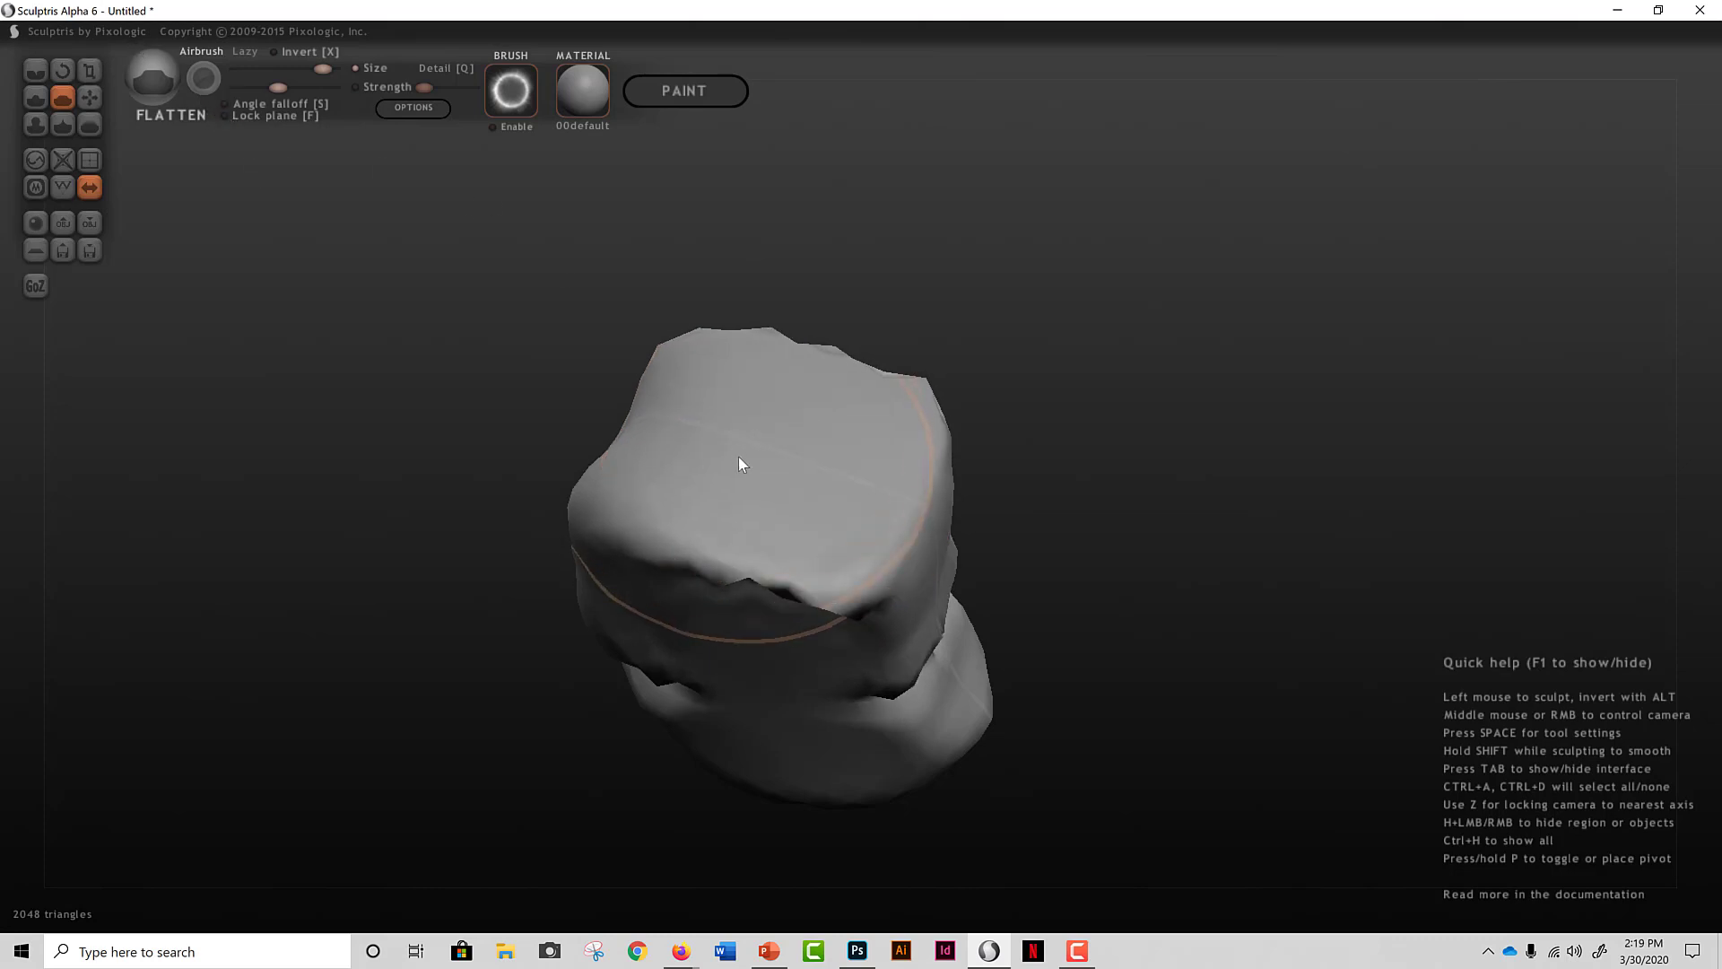
Step: Flatten the remaining sides and the underside to shape the form into a narrow block
middle_drag(762, 460, 713, 272)
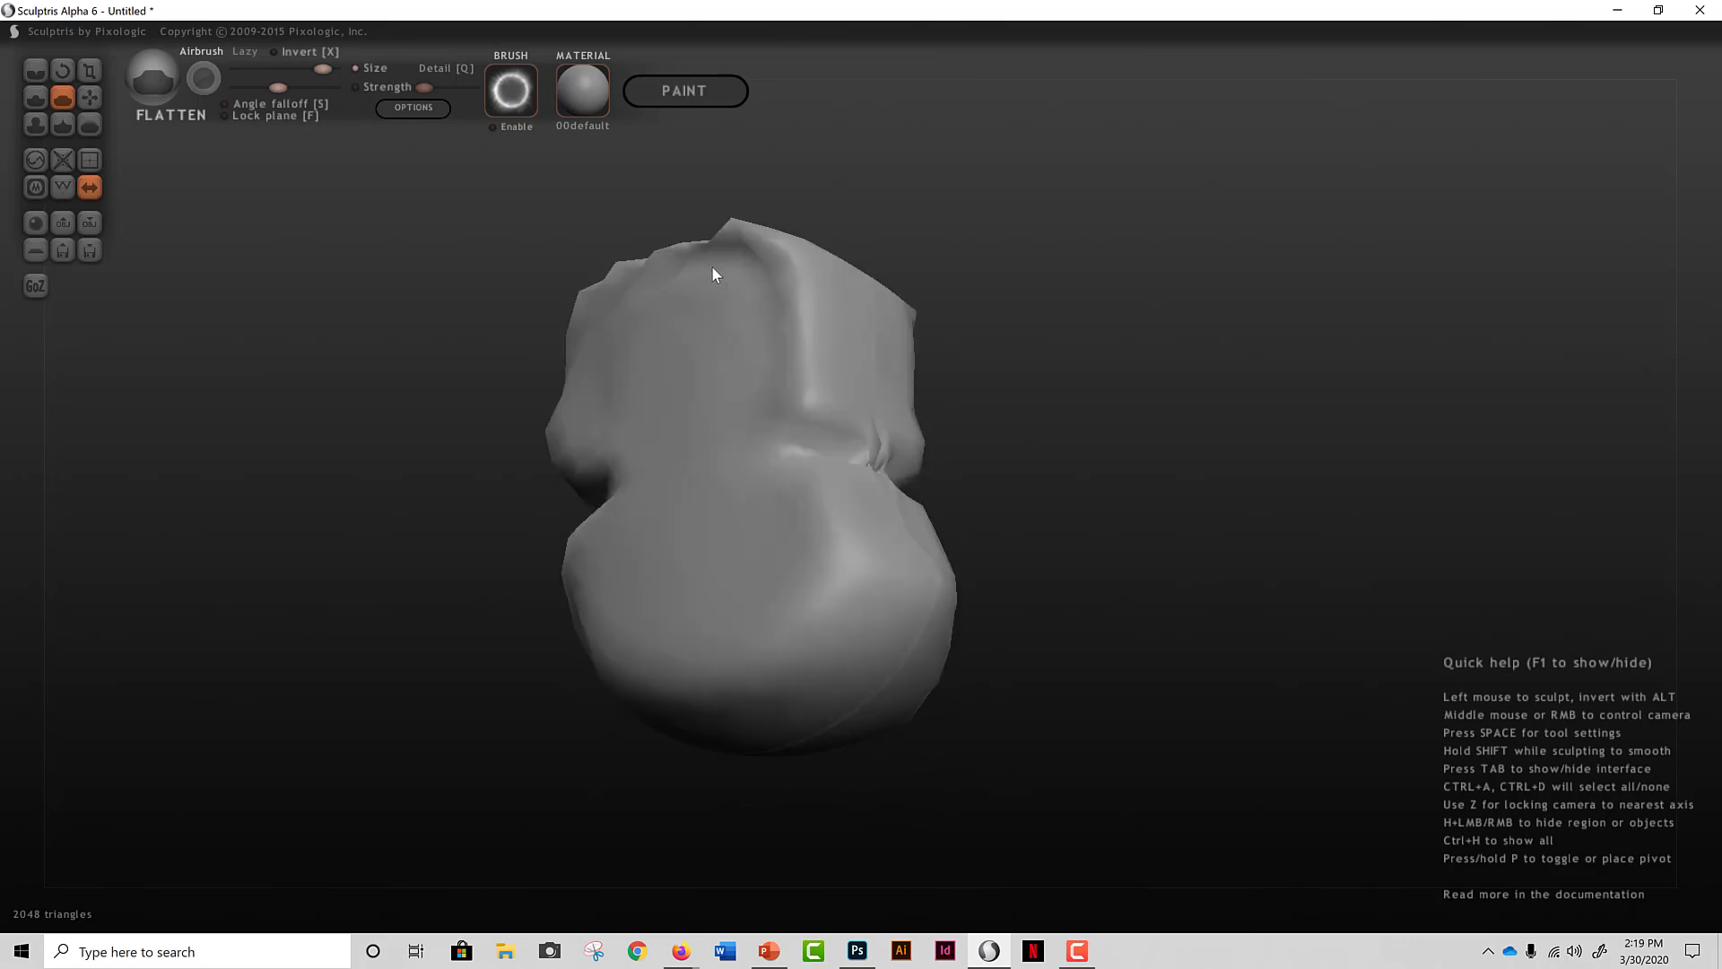
middle_drag(669, 589, 1015, 499)
mouse_move(1015, 498)
mouse_down()
mouse_move(923, 506)
mouse_move(960, 513)
mouse_up()
mouse_move(959, 513)
middle_down()
mouse_move(807, 550)
mouse_move(634, 527)
middle_up()
drag(819, 515, 803, 725)
middle_drag(803, 727, 830, 431)
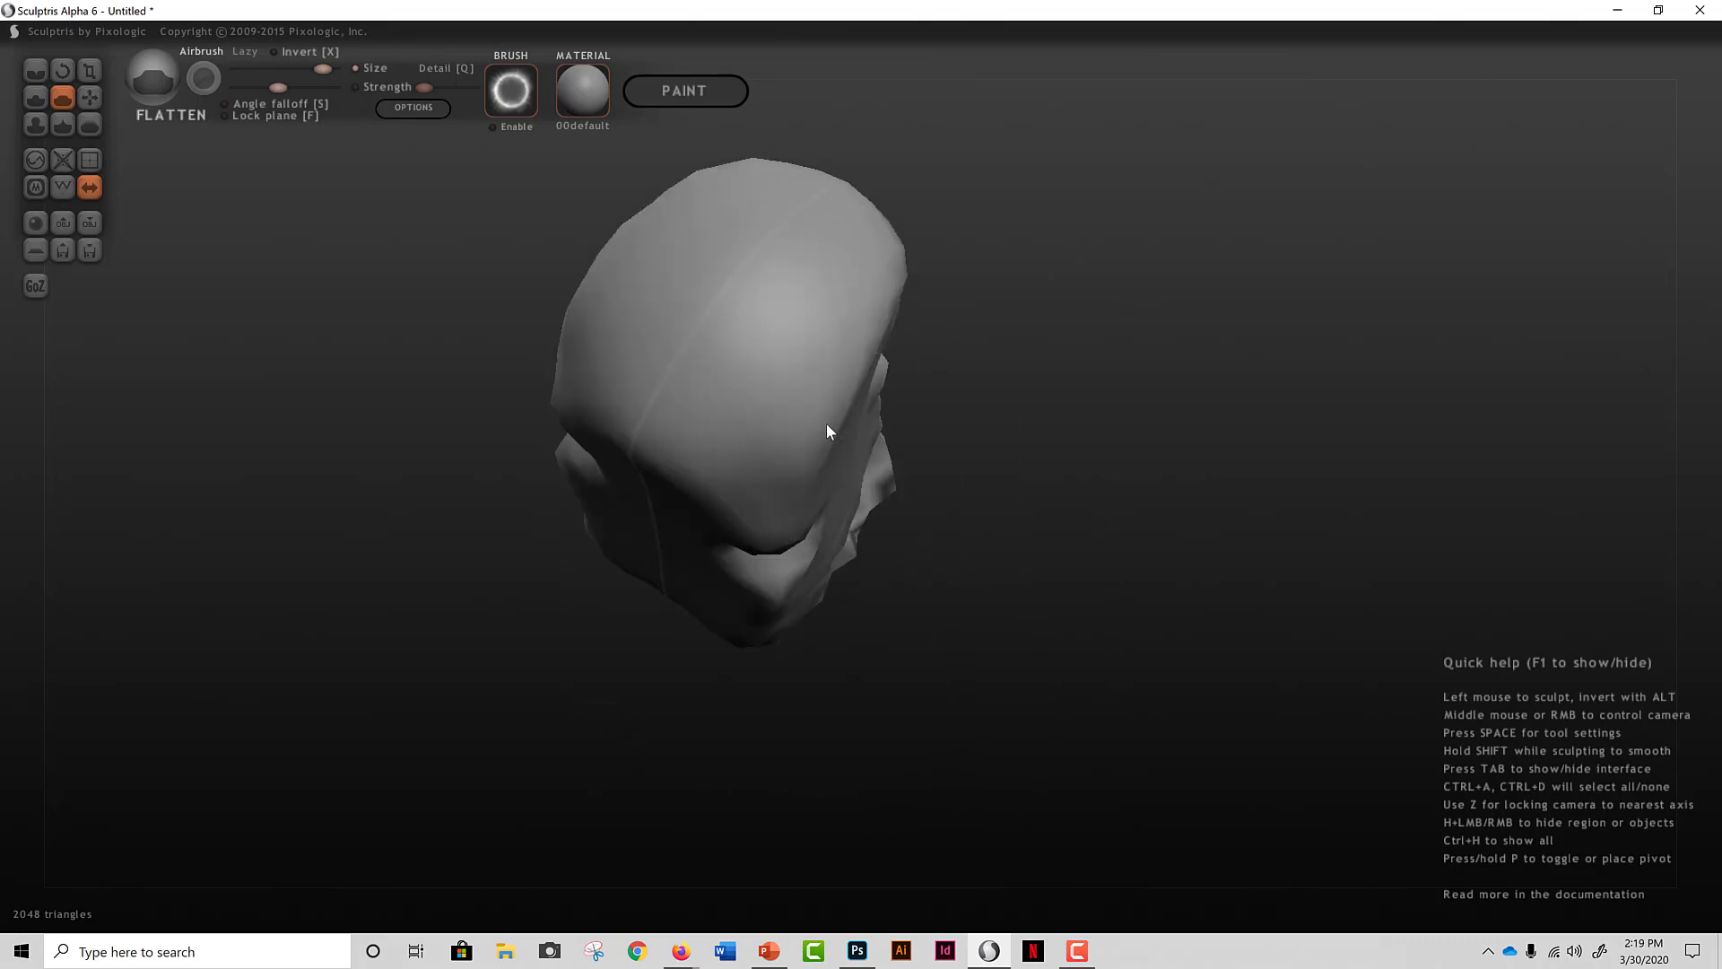
mouse_move(708, 266)
mouse_down()
mouse_move(700, 288)
mouse_move(684, 281)
mouse_move(765, 374)
mouse_up()
mouse_move(765, 373)
middle_down()
mouse_move(749, 702)
mouse_move(622, 681)
mouse_move(680, 673)
middle_up()
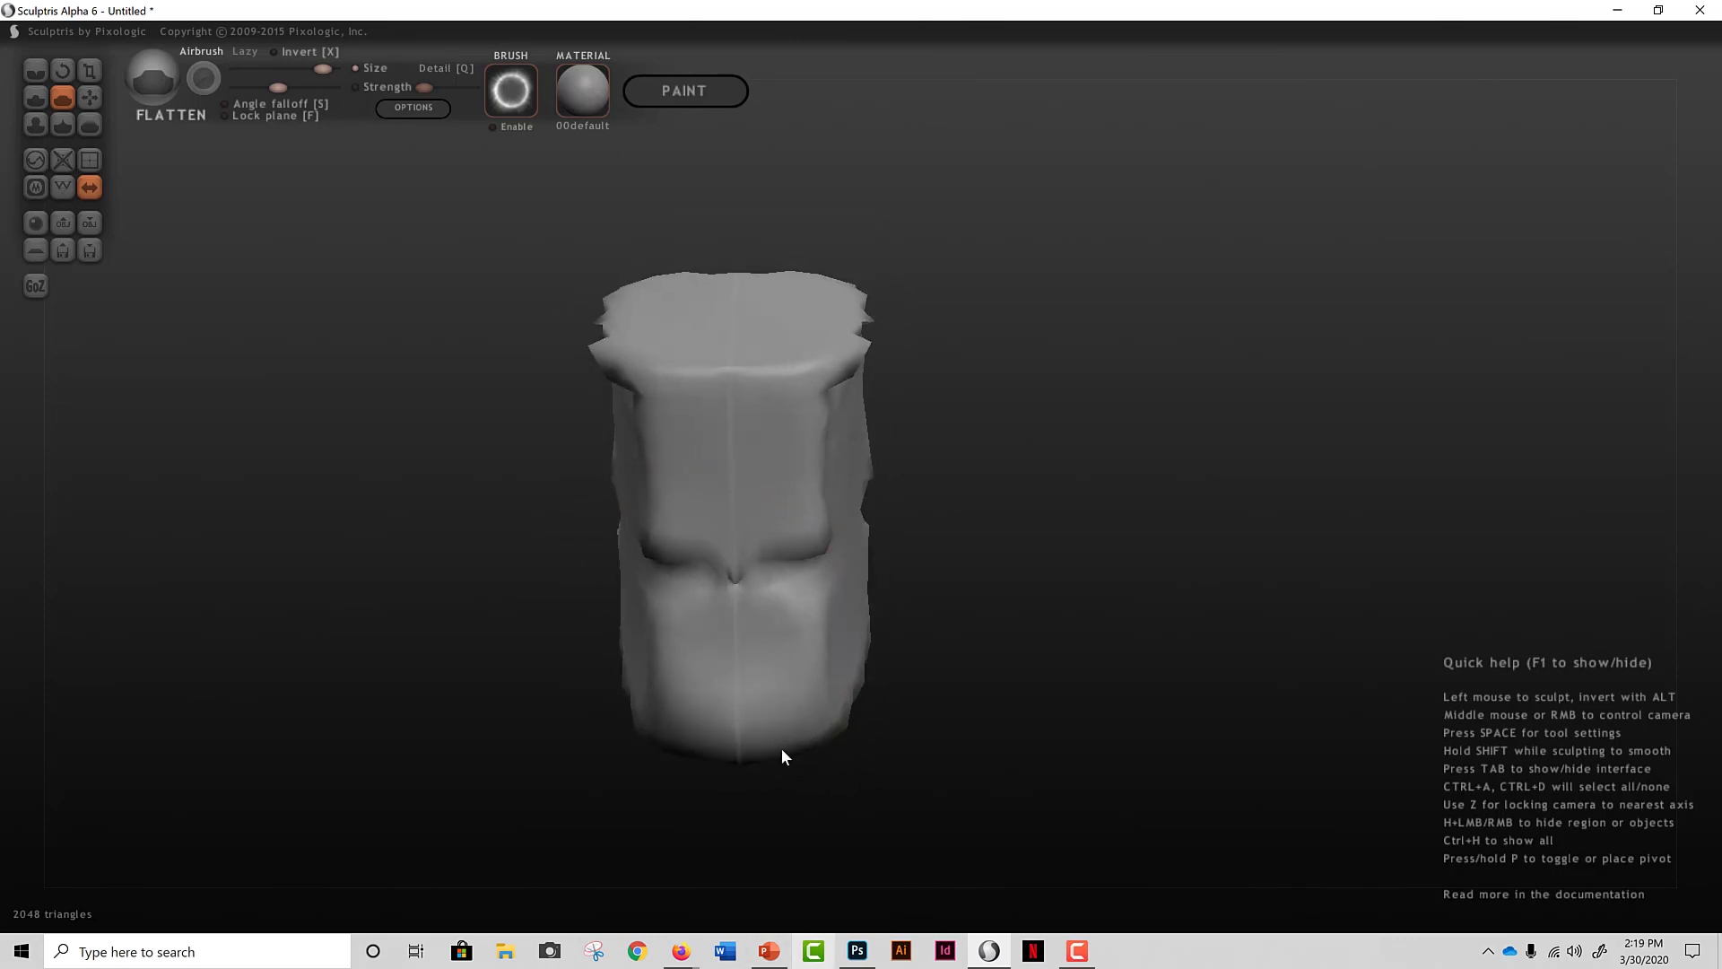
Step: Switch to the PowerPoint presentation and review the slide describing the Inflate and Pinch brushes
click(772, 954)
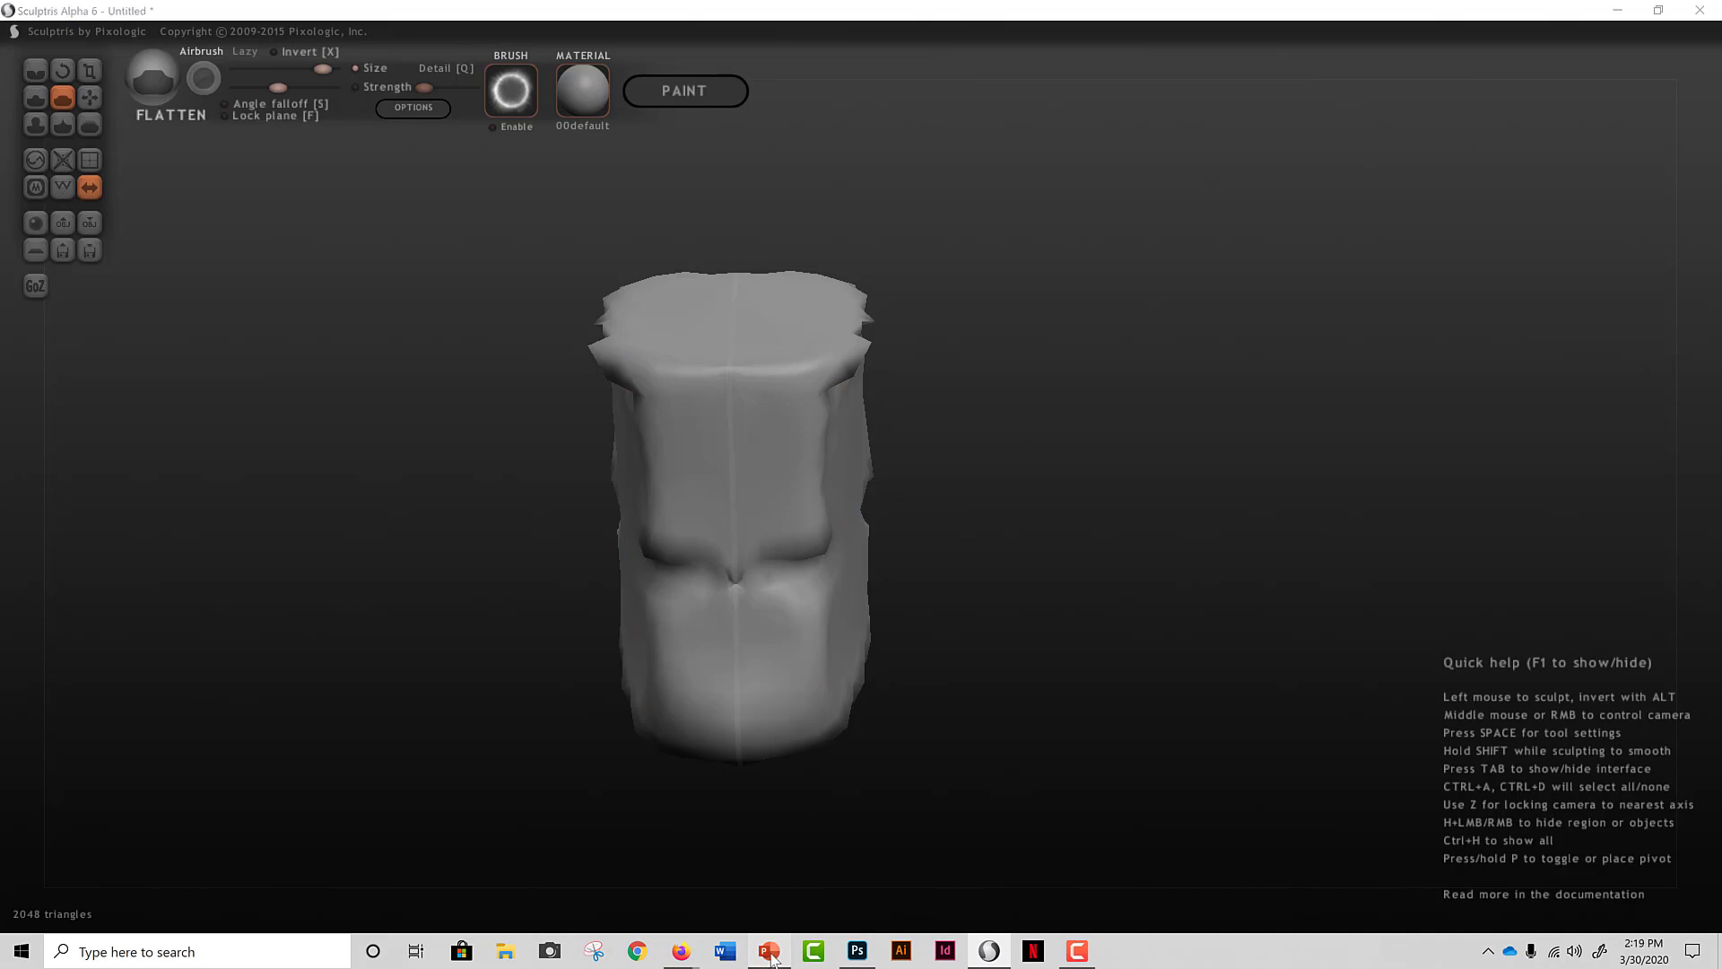
scroll(672, 517, down, 1)
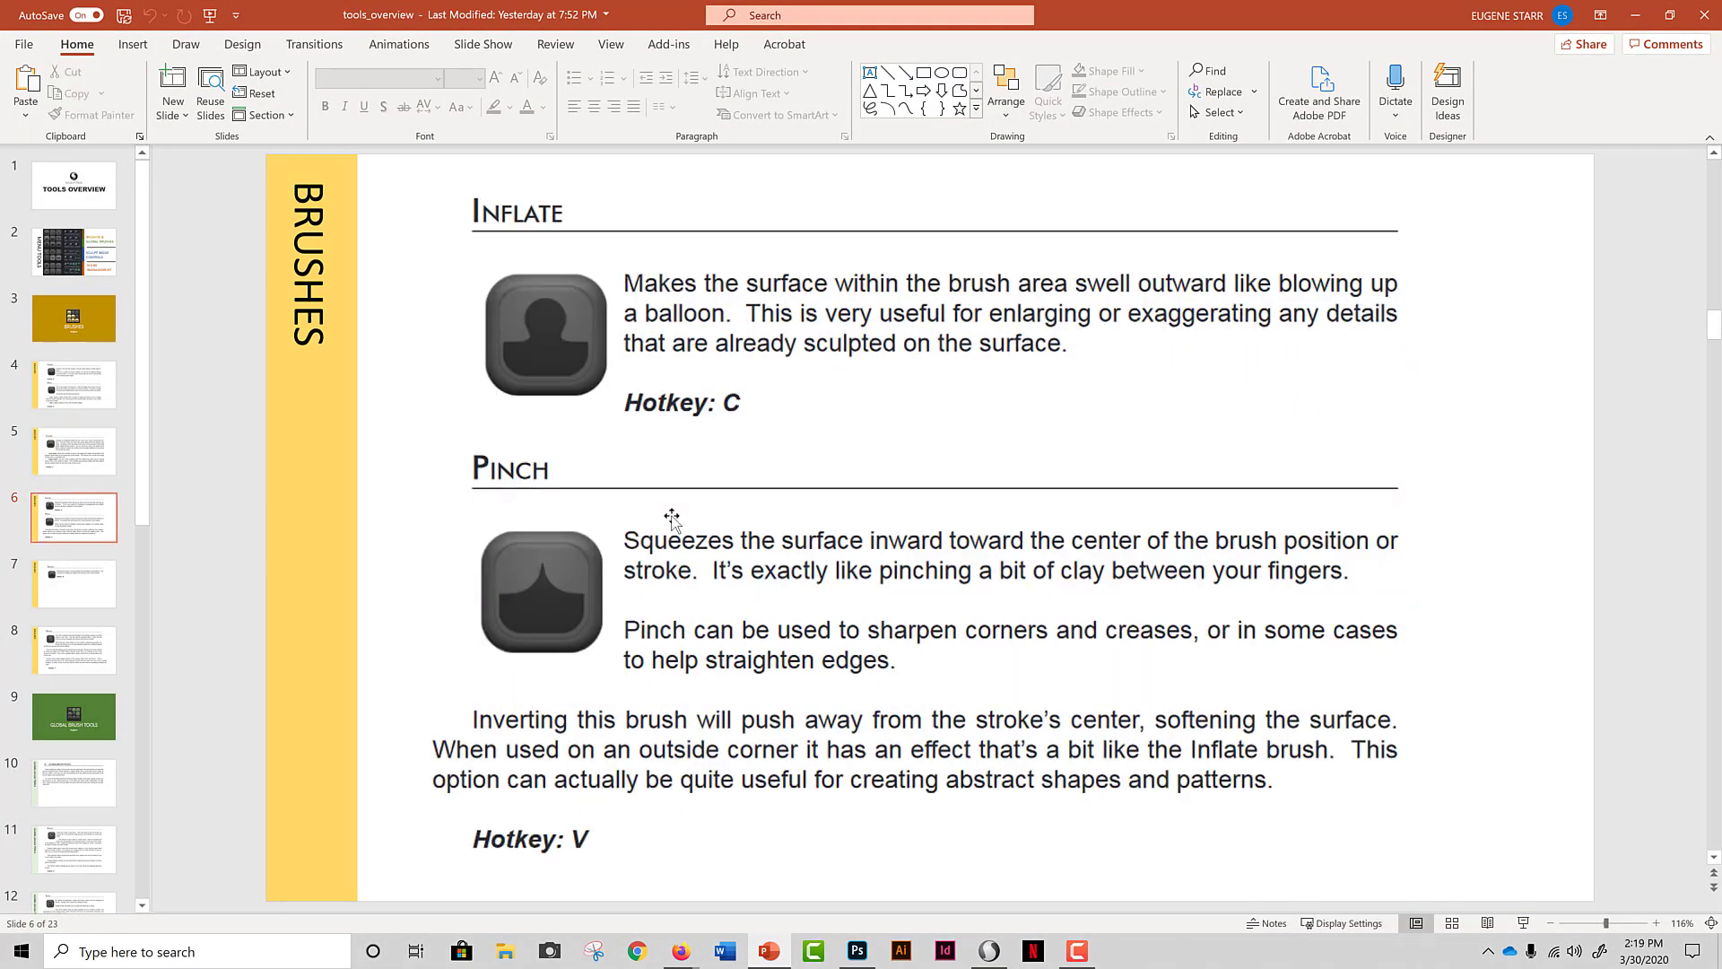
scroll(672, 518, up, 1)
scroll(672, 516, down, 1)
mouse_move(859, 956)
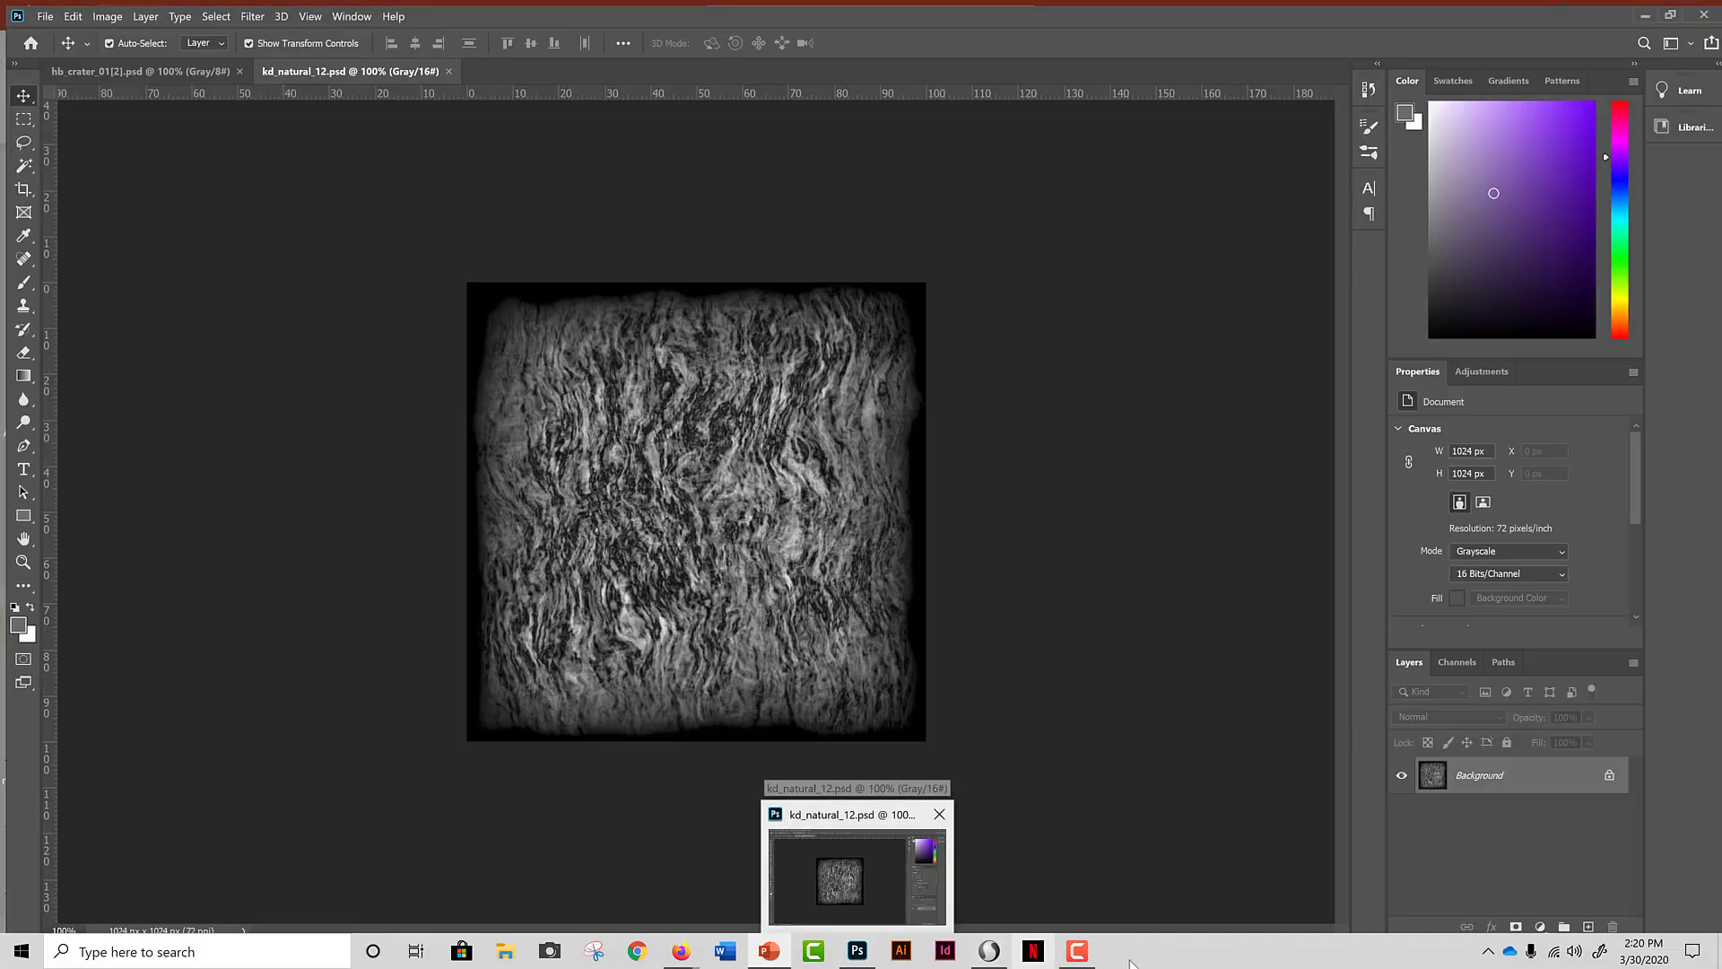
mouse_move(1102, 966)
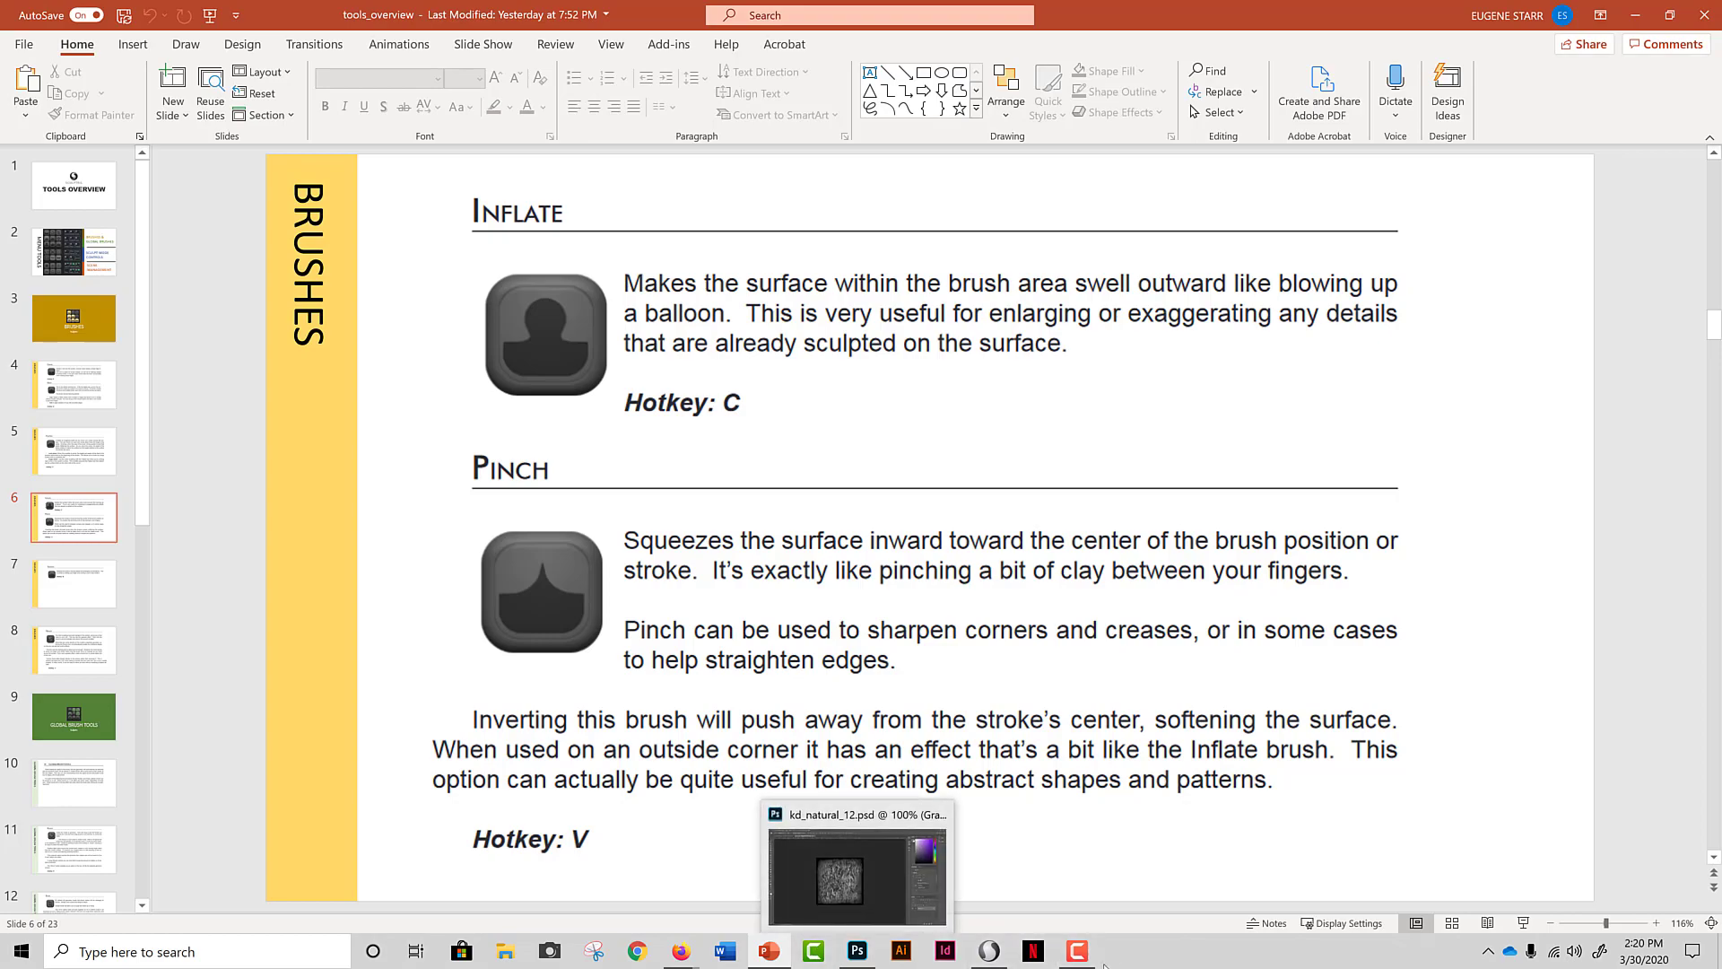
Step: Switch back to Sculptris and swell the upper half's front with an enlarged Inflate brush
click(984, 958)
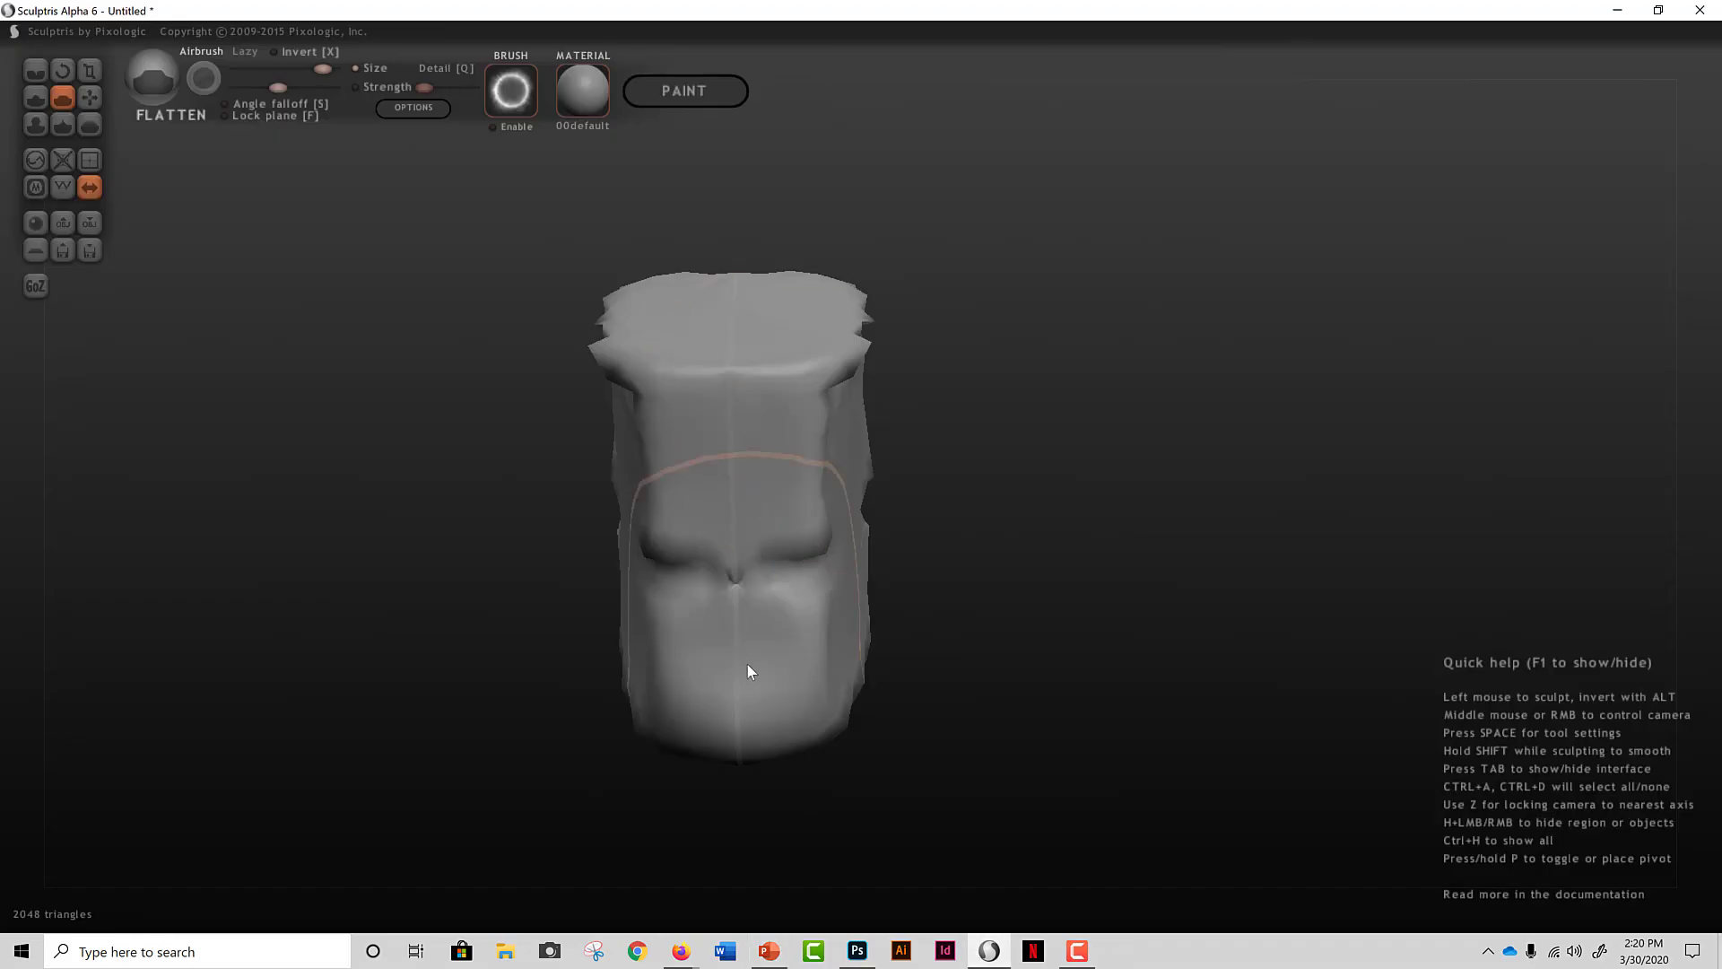
click(36, 120)
mouse_move(885, 556)
mouse_down()
mouse_move(669, 526)
mouse_move(827, 569)
mouse_move(717, 536)
mouse_up()
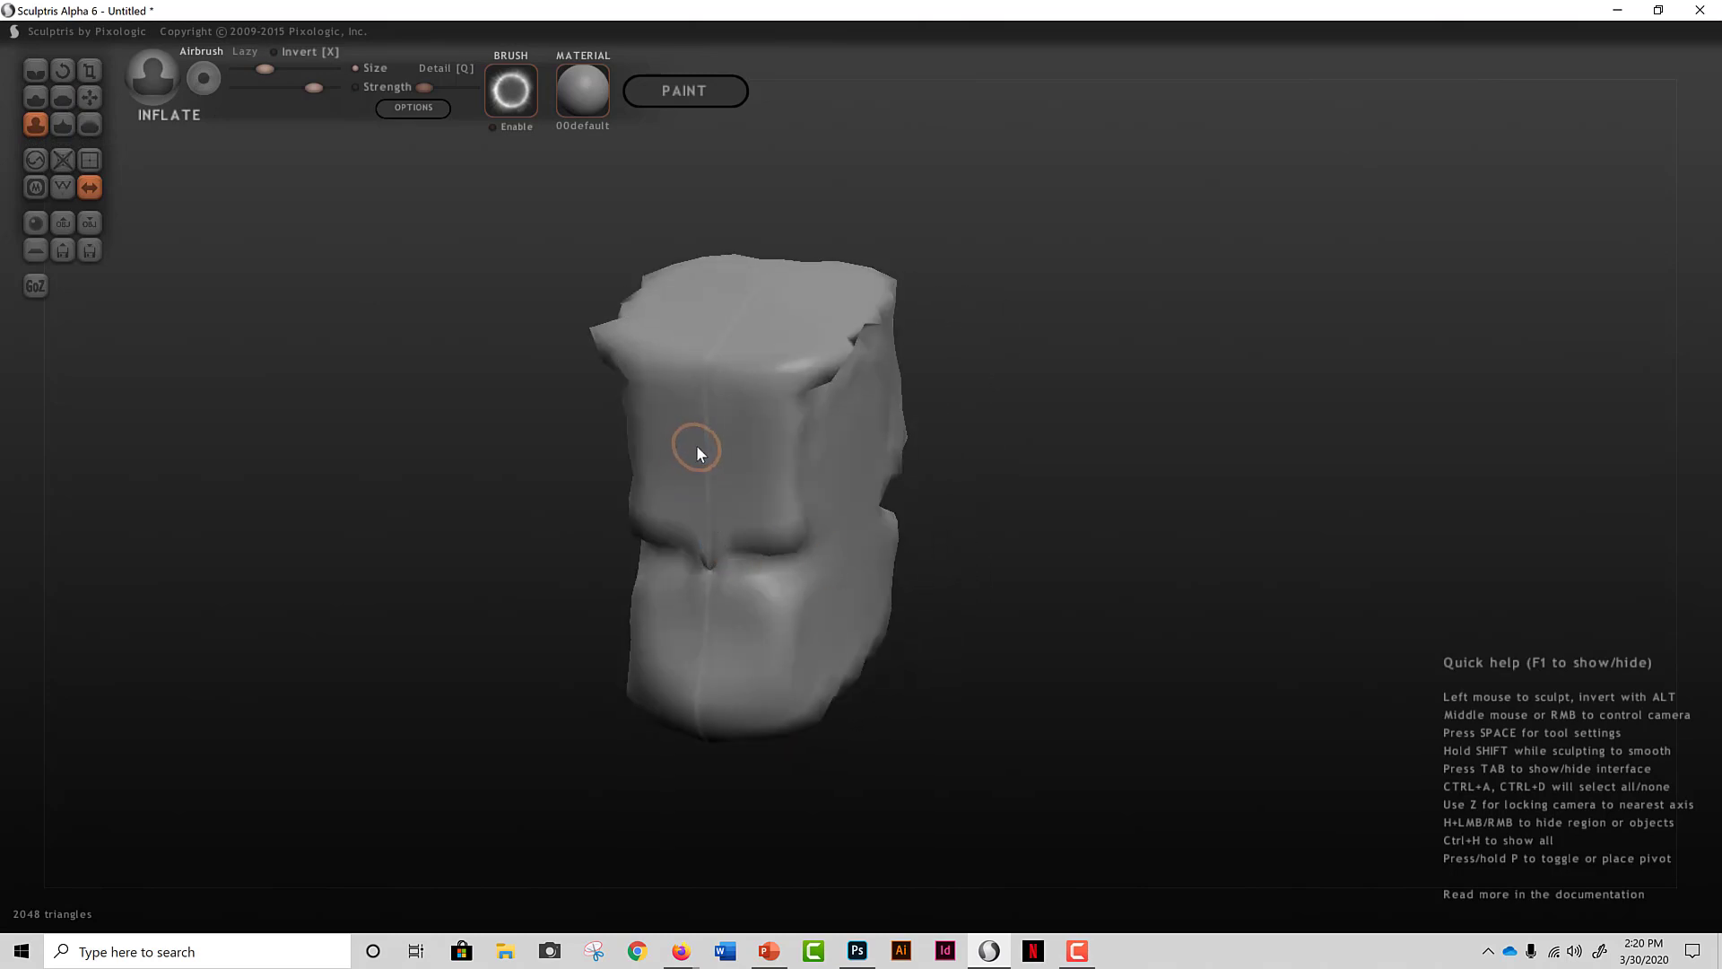
scroll(698, 447, up, 5)
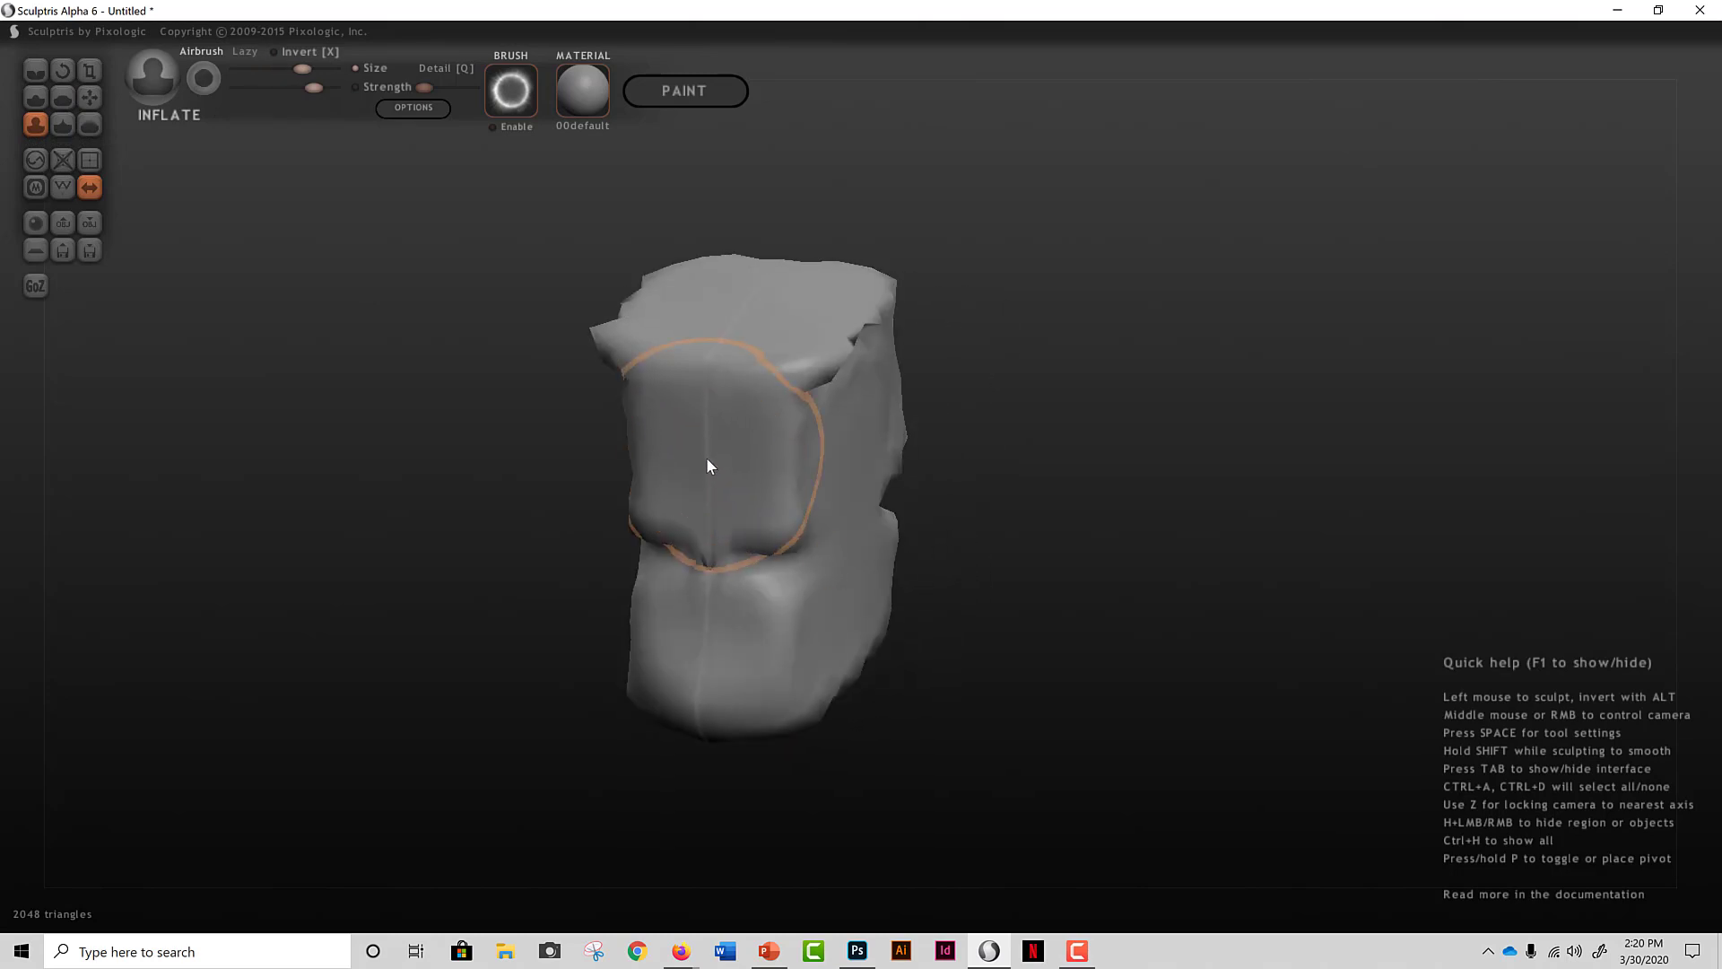
mouse_move(714, 460)
mouse_down()
mouse_move(702, 515)
mouse_move(702, 481)
mouse_move(695, 502)
mouse_up()
scroll(695, 500, up, 2)
mouse_move(696, 501)
right_down()
mouse_move(719, 326)
mouse_move(685, 454)
right_up()
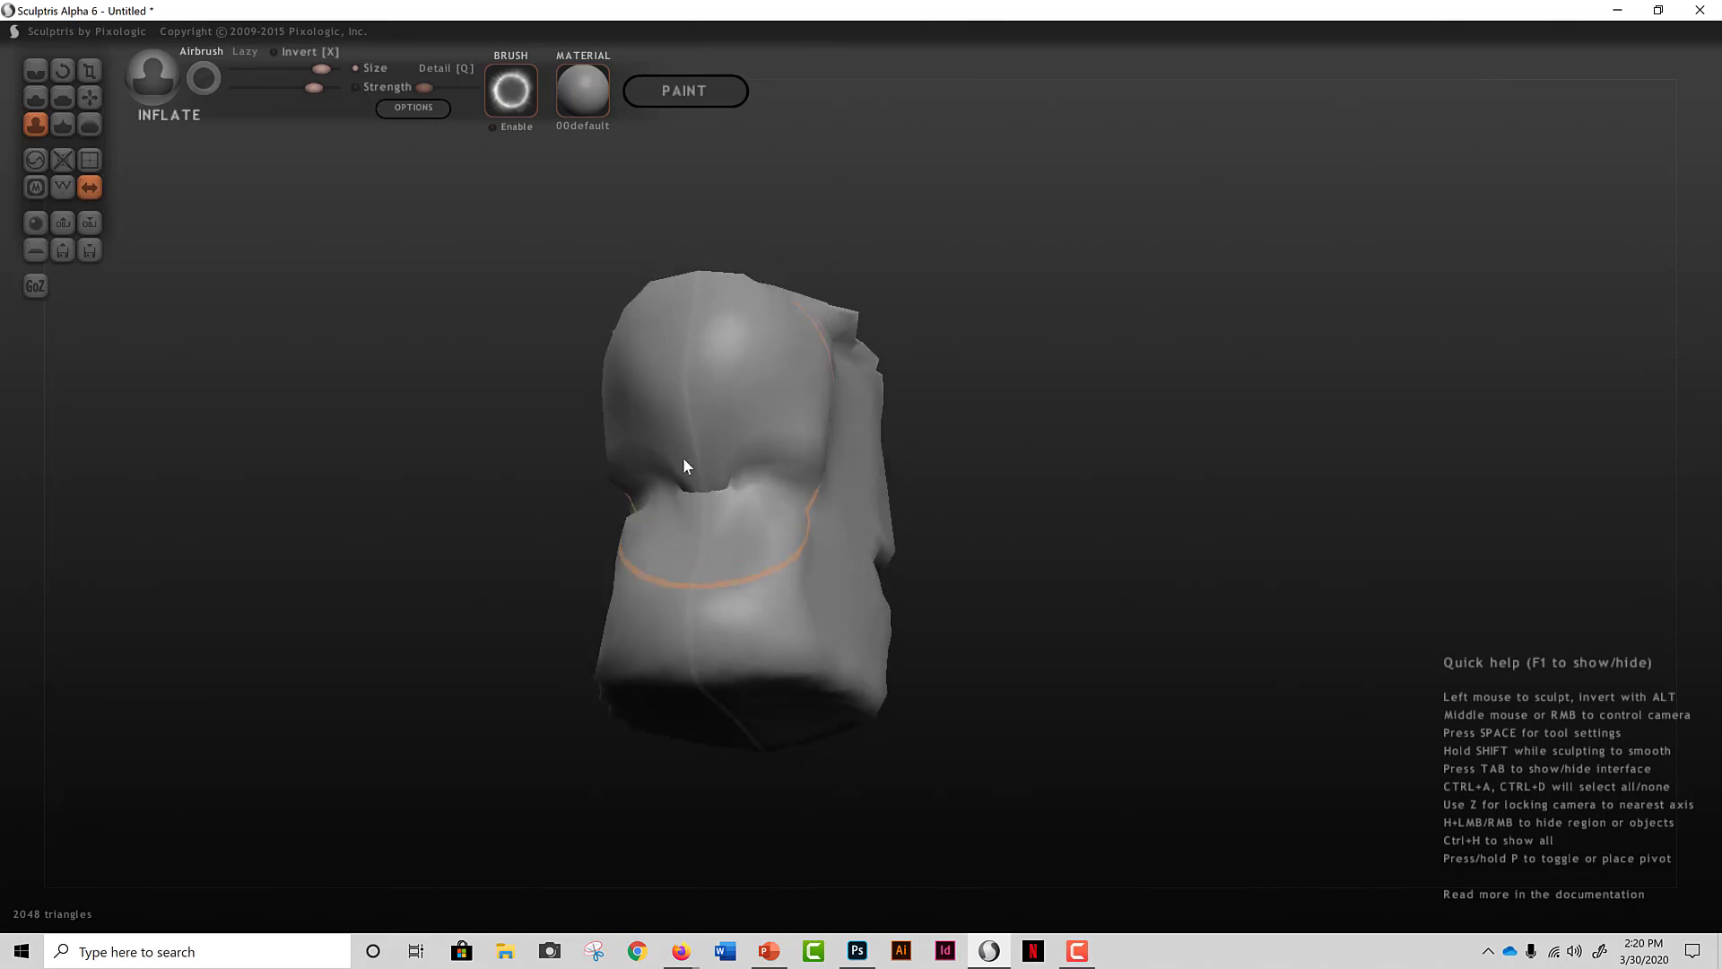
Step: Inflate the lower half's front into a wide rounded bulge
mouse_move(678, 673)
right_down()
mouse_move(740, 585)
mouse_move(727, 603)
mouse_move(746, 697)
mouse_move(716, 653)
mouse_move(670, 639)
mouse_move(698, 647)
mouse_move(688, 663)
right_up()
drag(688, 664, 684, 688)
right_drag(684, 688, 877, 723)
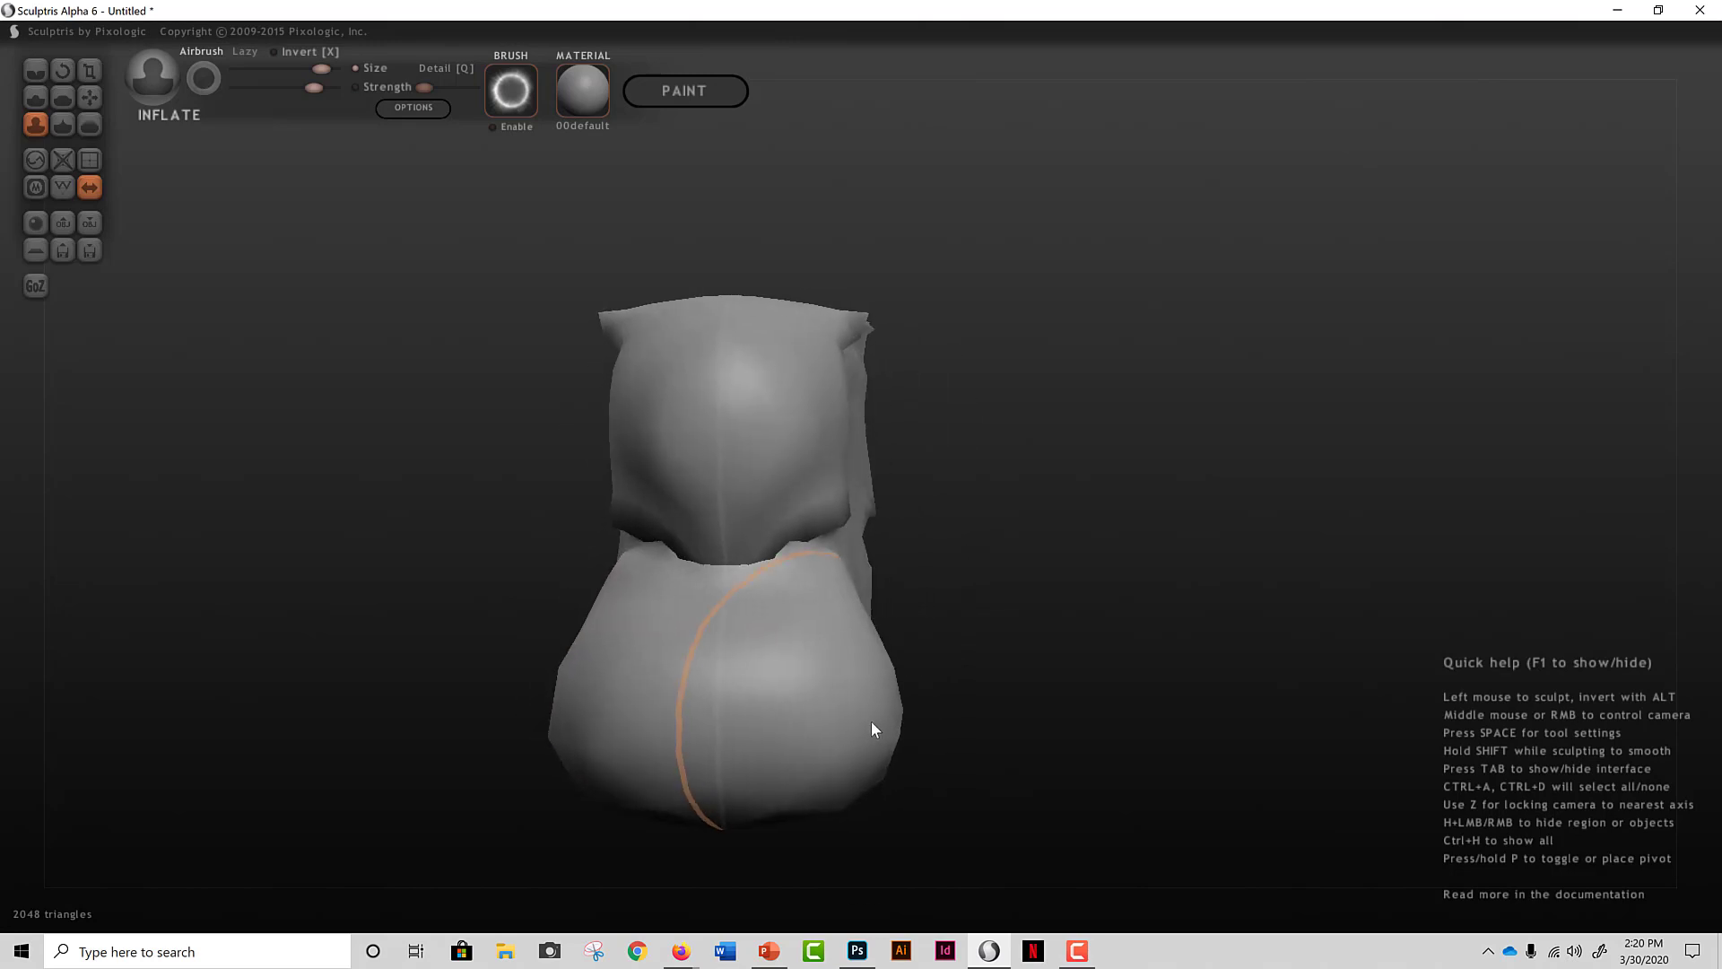
mouse_move(718, 795)
right_down()
mouse_move(901, 679)
mouse_move(939, 709)
mouse_move(767, 784)
right_up()
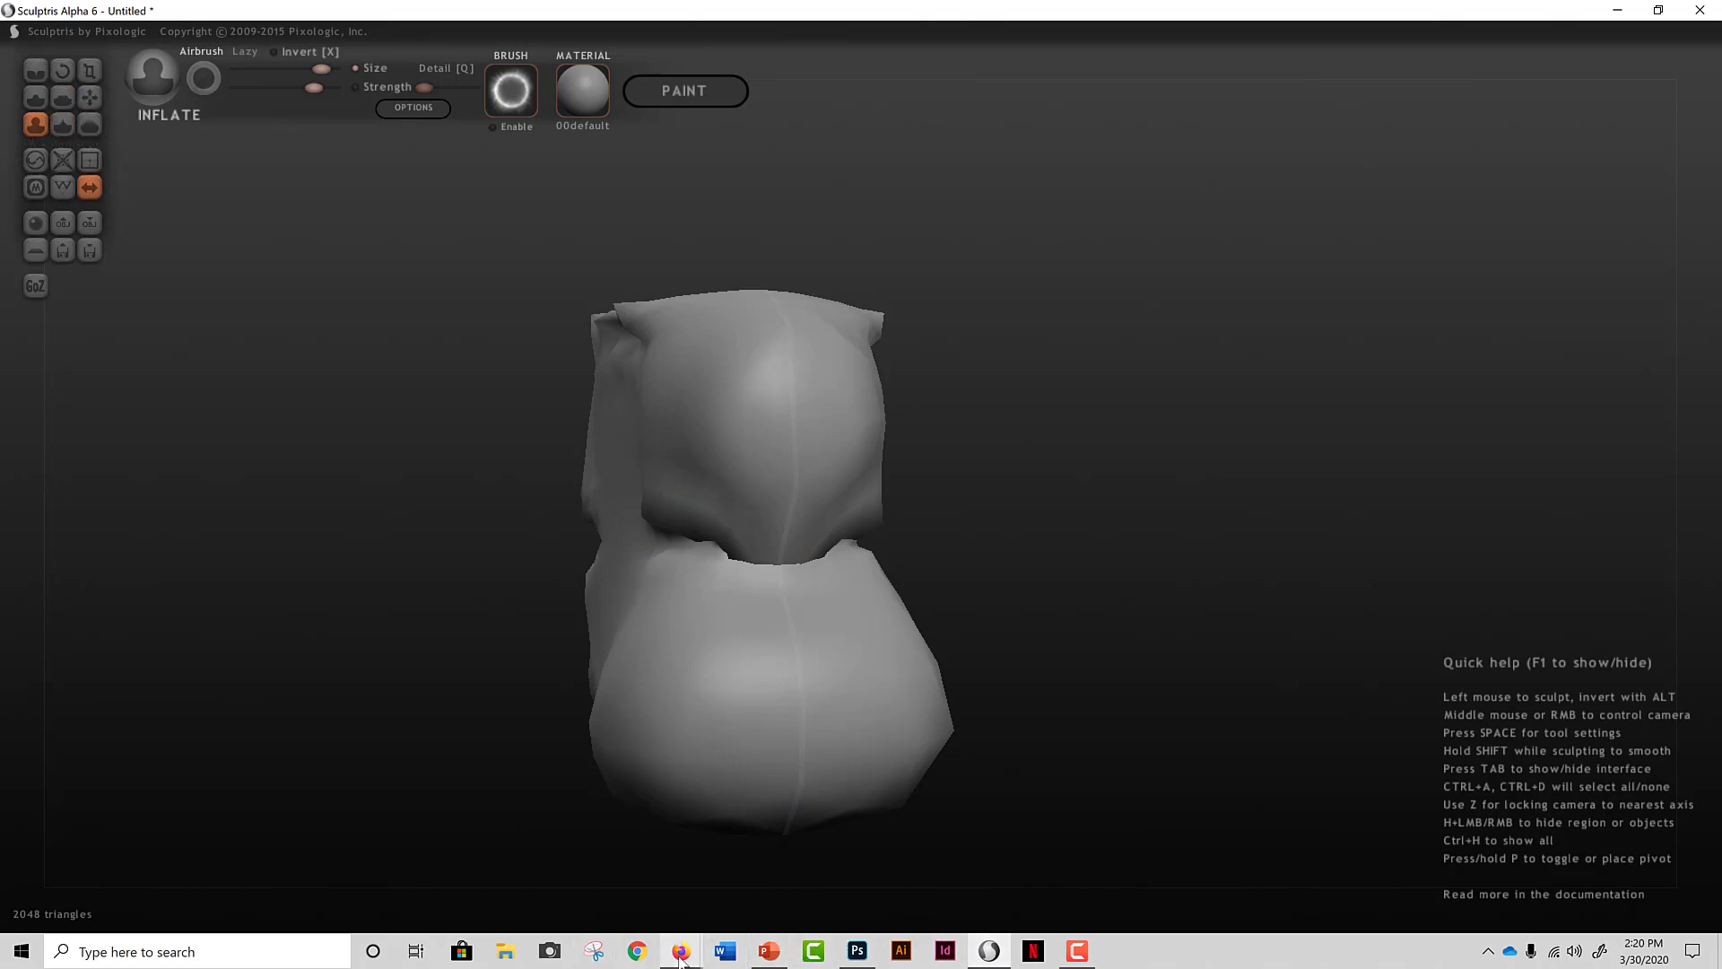
Step: Switch to the PowerPoint presentation and read the Pinch brush description
click(770, 952)
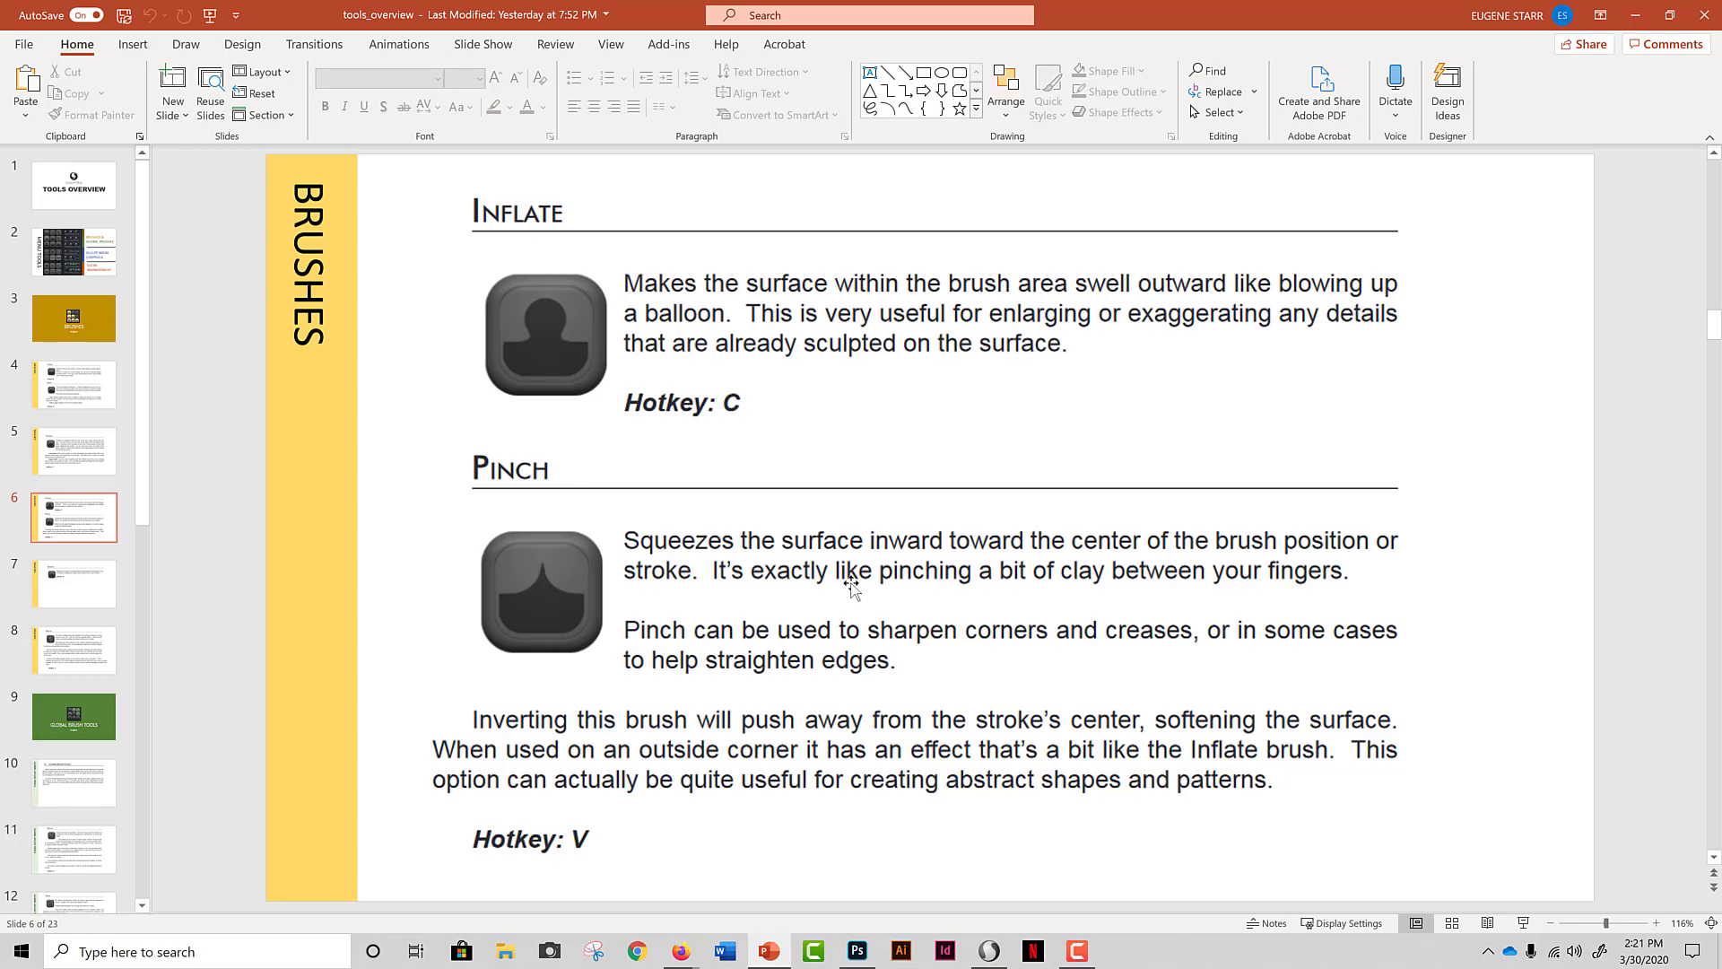
scroll(851, 585, down, 1)
scroll(850, 585, up, 1)
Step: Return to Sculptris, select the Pinch brush and pinch the middle of the block's side
click(989, 951)
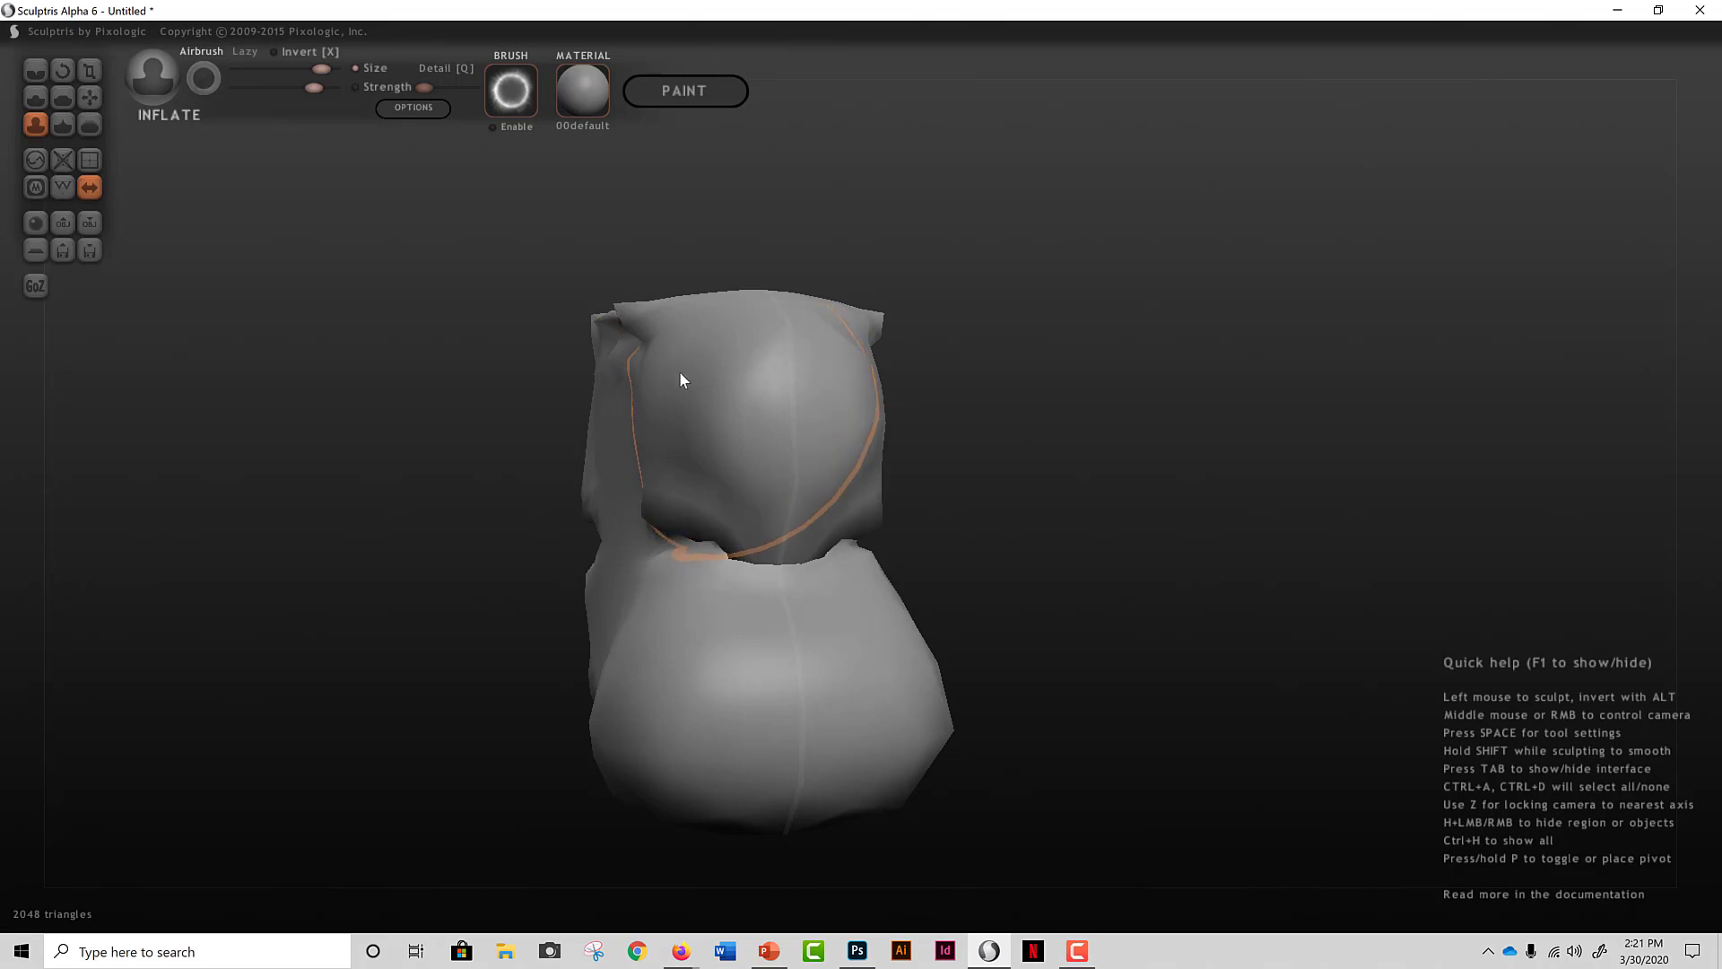
mouse_move(696, 373)
right_down()
mouse_move(1011, 385)
mouse_move(561, 392)
mouse_move(956, 416)
mouse_move(1187, 411)
mouse_move(573, 385)
mouse_move(880, 407)
mouse_move(1511, 404)
mouse_move(661, 422)
mouse_move(1210, 441)
right_up()
mouse_move(1324, 398)
middle_down()
mouse_move(1134, 365)
mouse_move(1372, 409)
mouse_move(1314, 446)
middle_up()
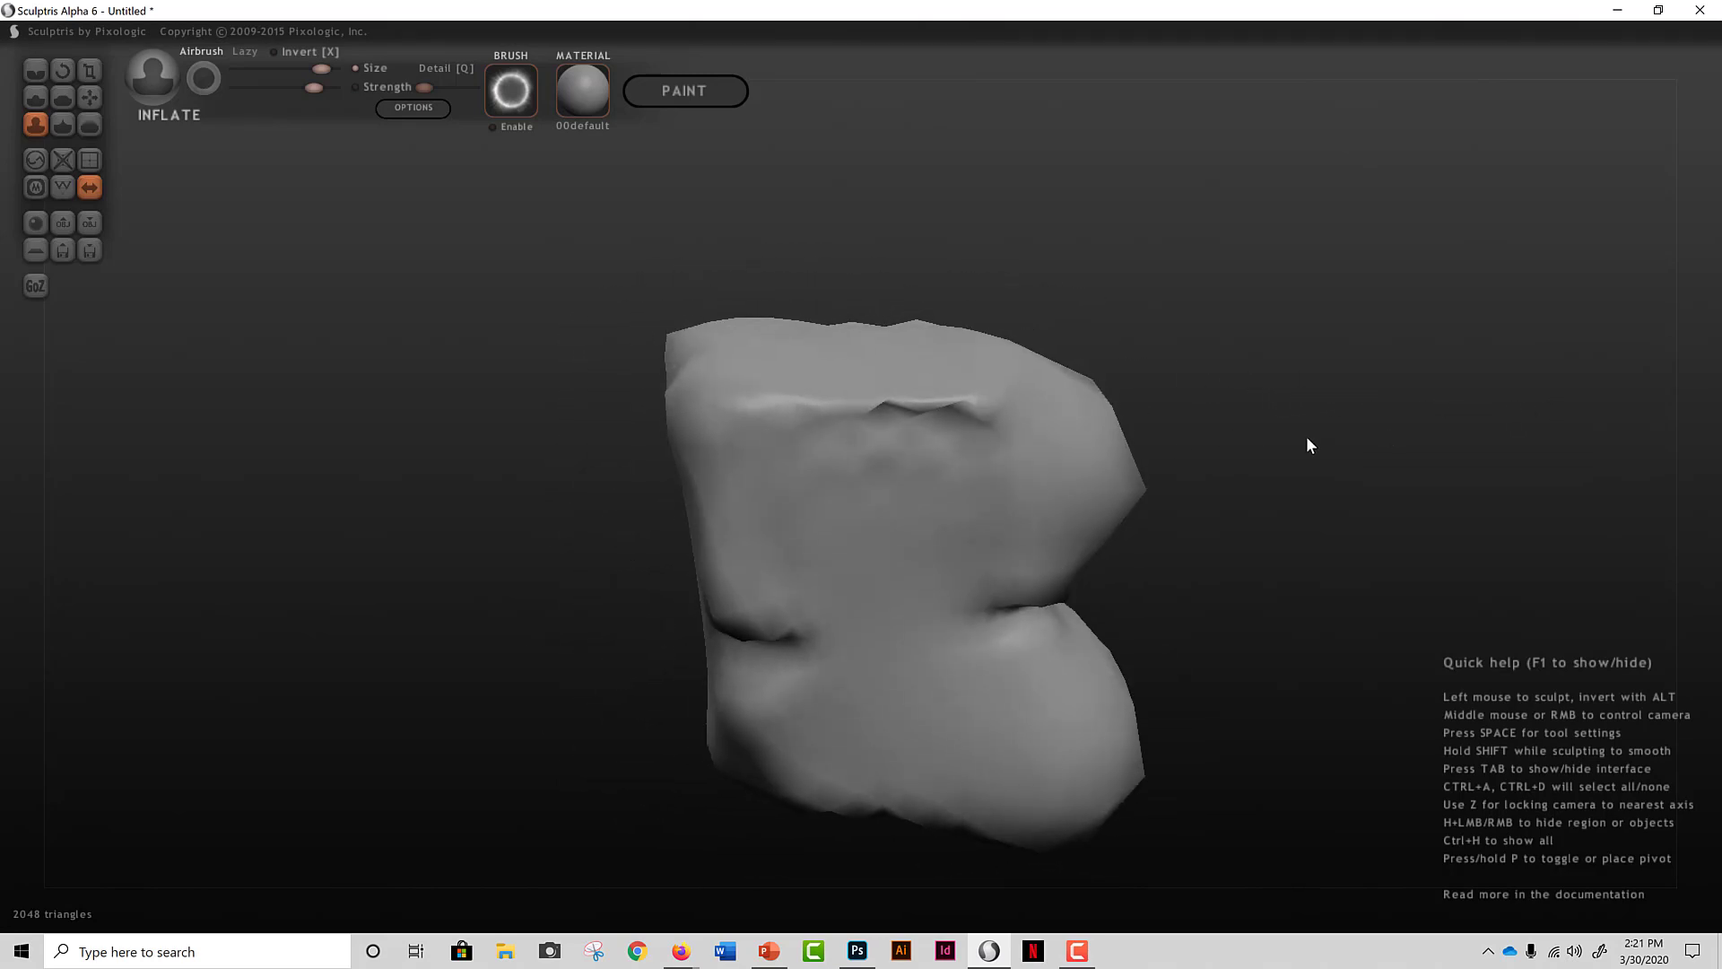
click(90, 124)
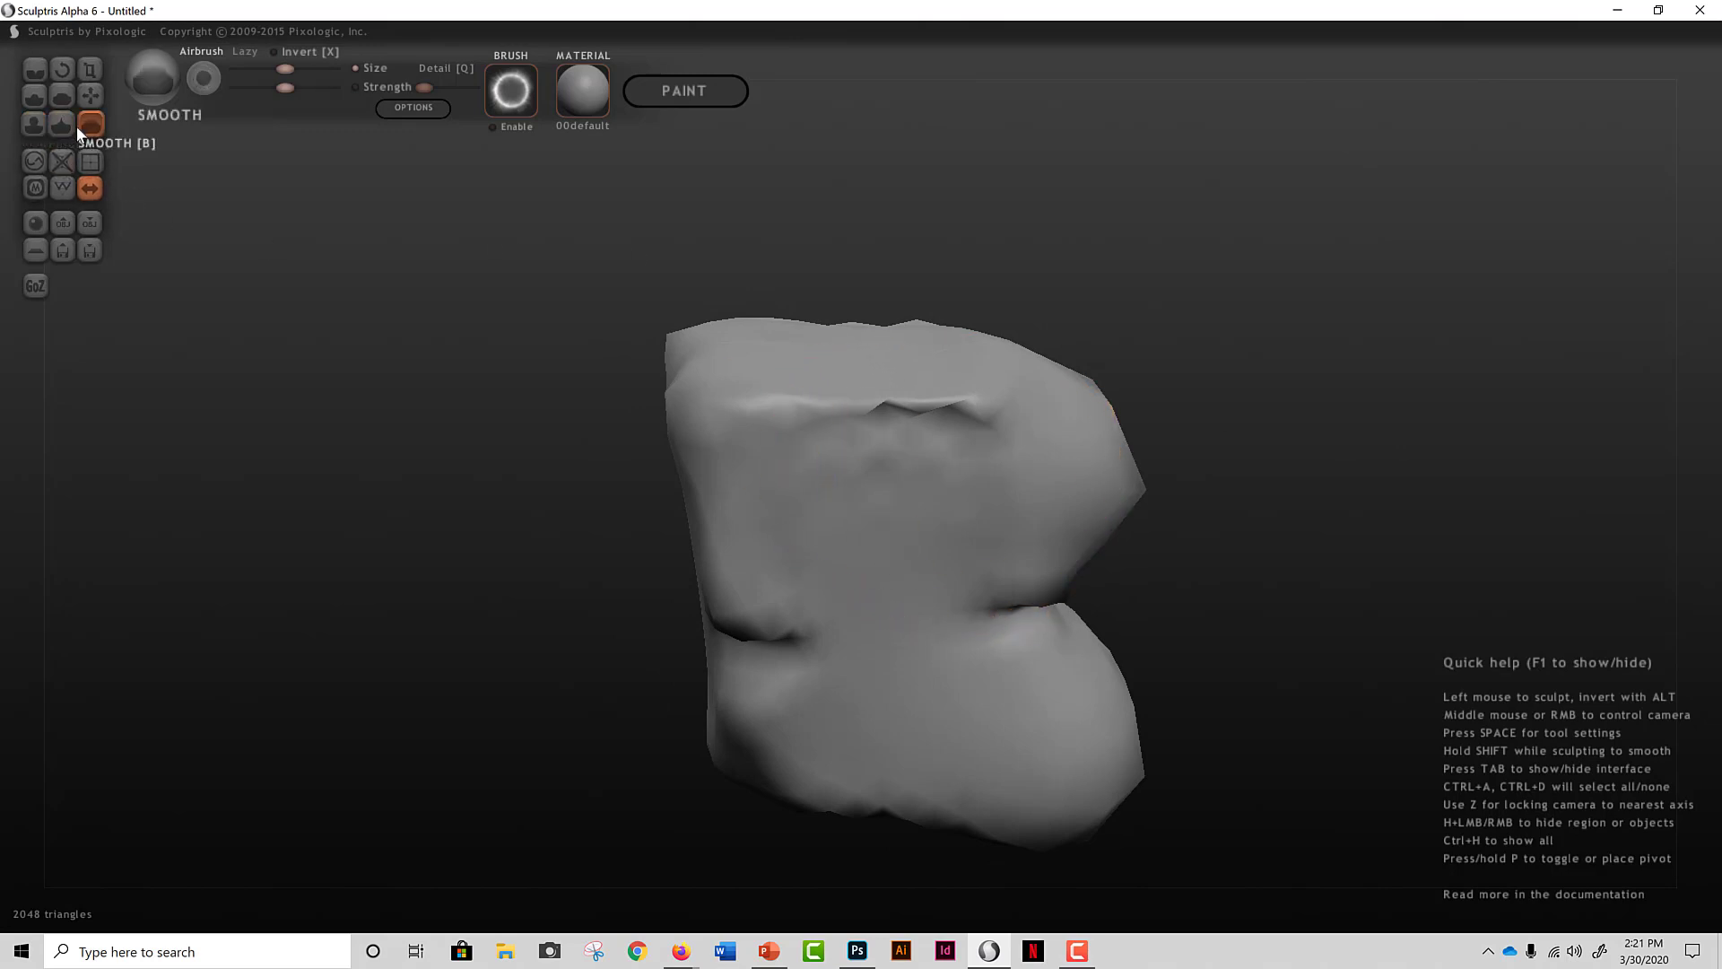
click(65, 122)
mouse_move(886, 486)
mouse_down()
mouse_move(754, 407)
mouse_move(885, 427)
mouse_up()
Step: Pinch the surface around the seam between the upper and lower halves on several sides
mouse_move(811, 813)
middle_down()
mouse_move(927, 636)
mouse_move(1095, 508)
middle_up()
middle_drag(792, 461, 1002, 692)
middle_drag(930, 404, 792, 708)
mouse_move(792, 708)
mouse_down()
mouse_move(834, 622)
mouse_move(780, 633)
mouse_up()
mouse_move(1048, 578)
mouse_down()
mouse_move(1071, 567)
mouse_move(1084, 615)
mouse_move(1116, 633)
mouse_up()
mouse_move(1116, 633)
middle_down()
mouse_move(1103, 557)
mouse_move(819, 526)
middle_up()
mouse_move(819, 526)
mouse_down()
mouse_move(692, 569)
mouse_move(903, 589)
mouse_up()
Step: Pinch the back edge, top and underside of the form from the axis-locked Right view
key(z)
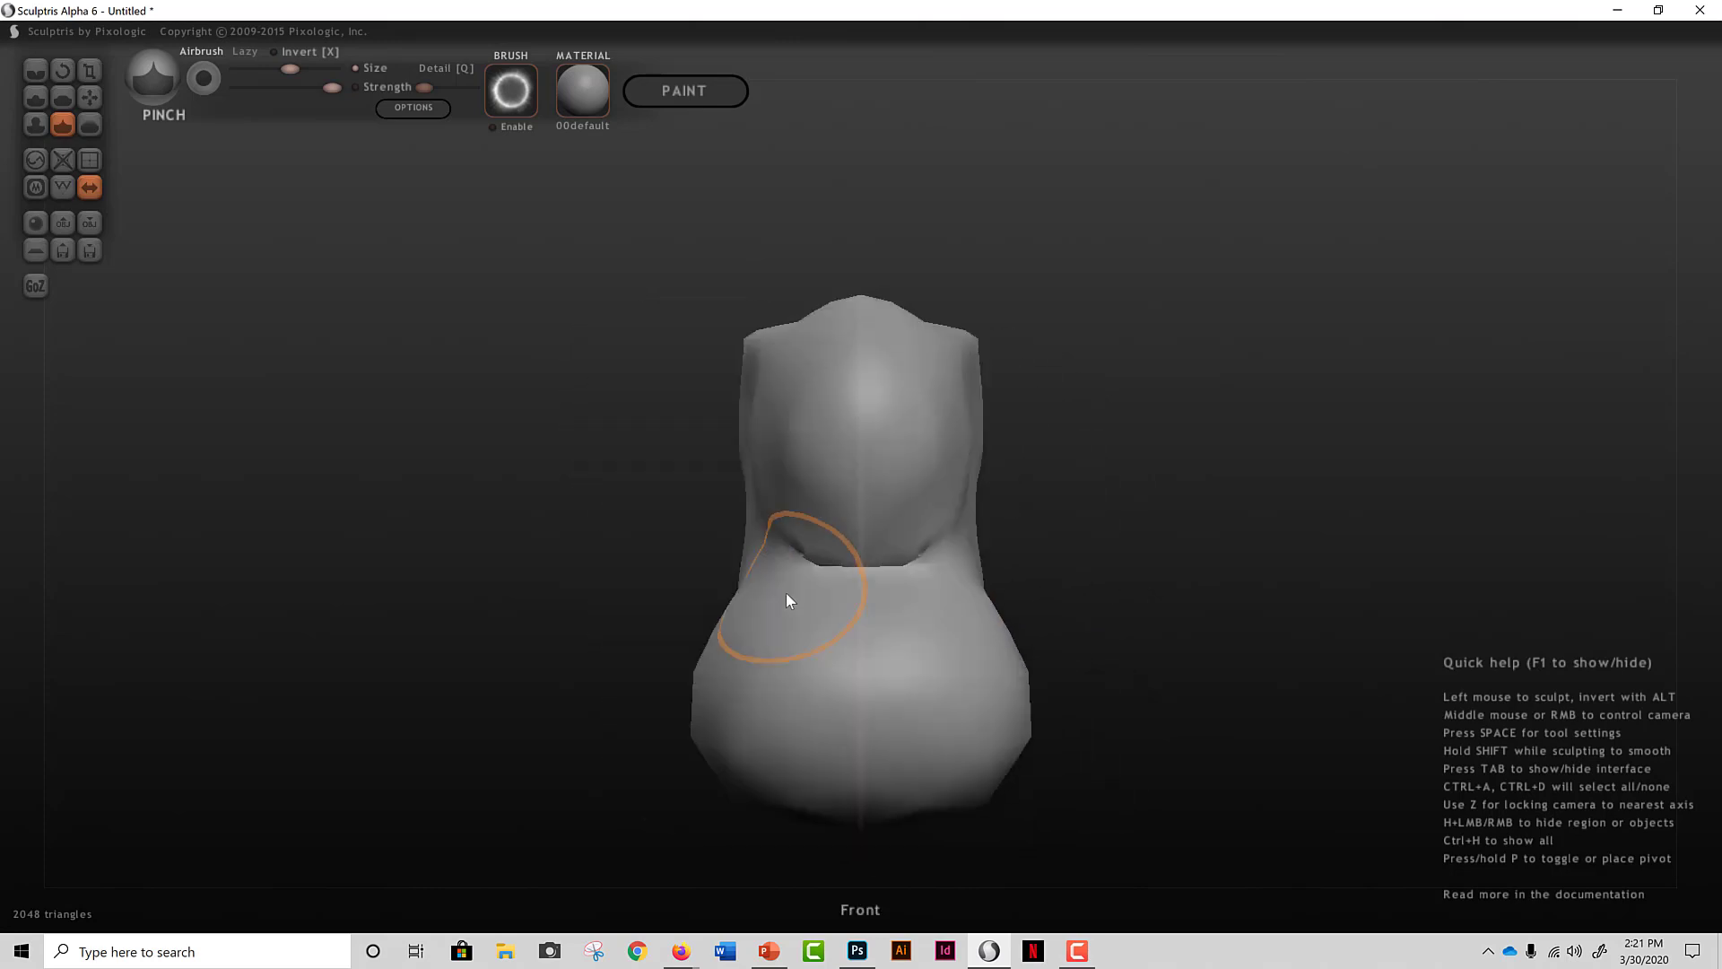
scroll(933, 502, up, 3)
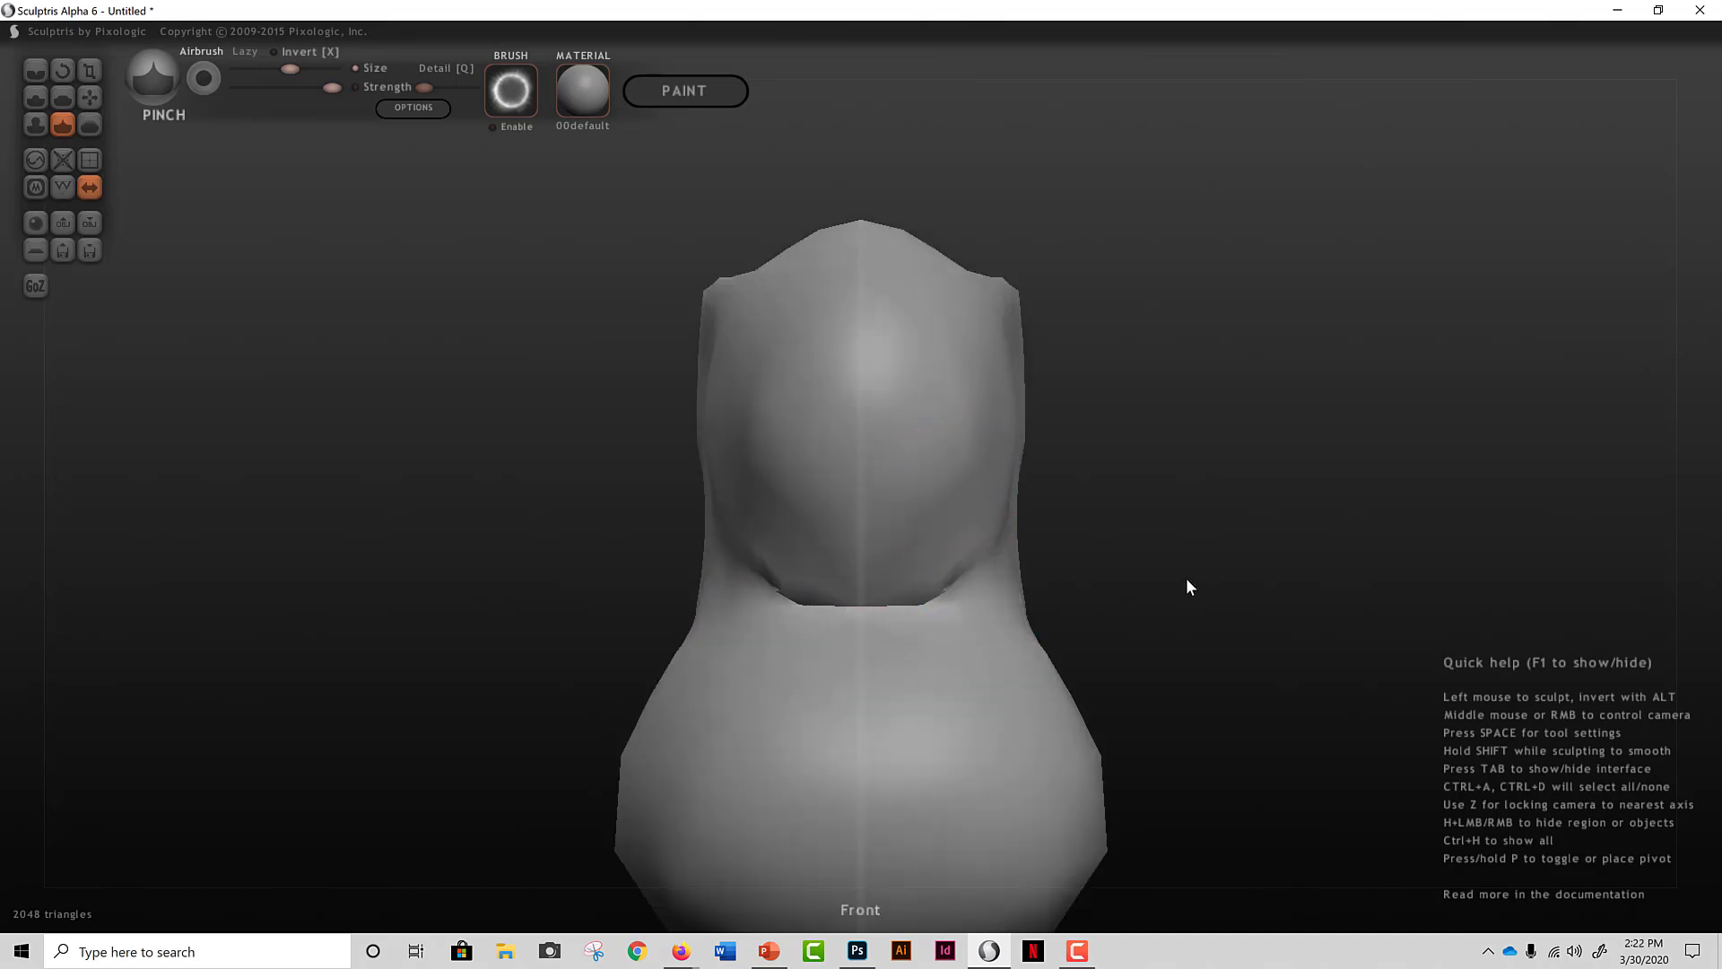
middle_drag(1188, 587, 899, 584)
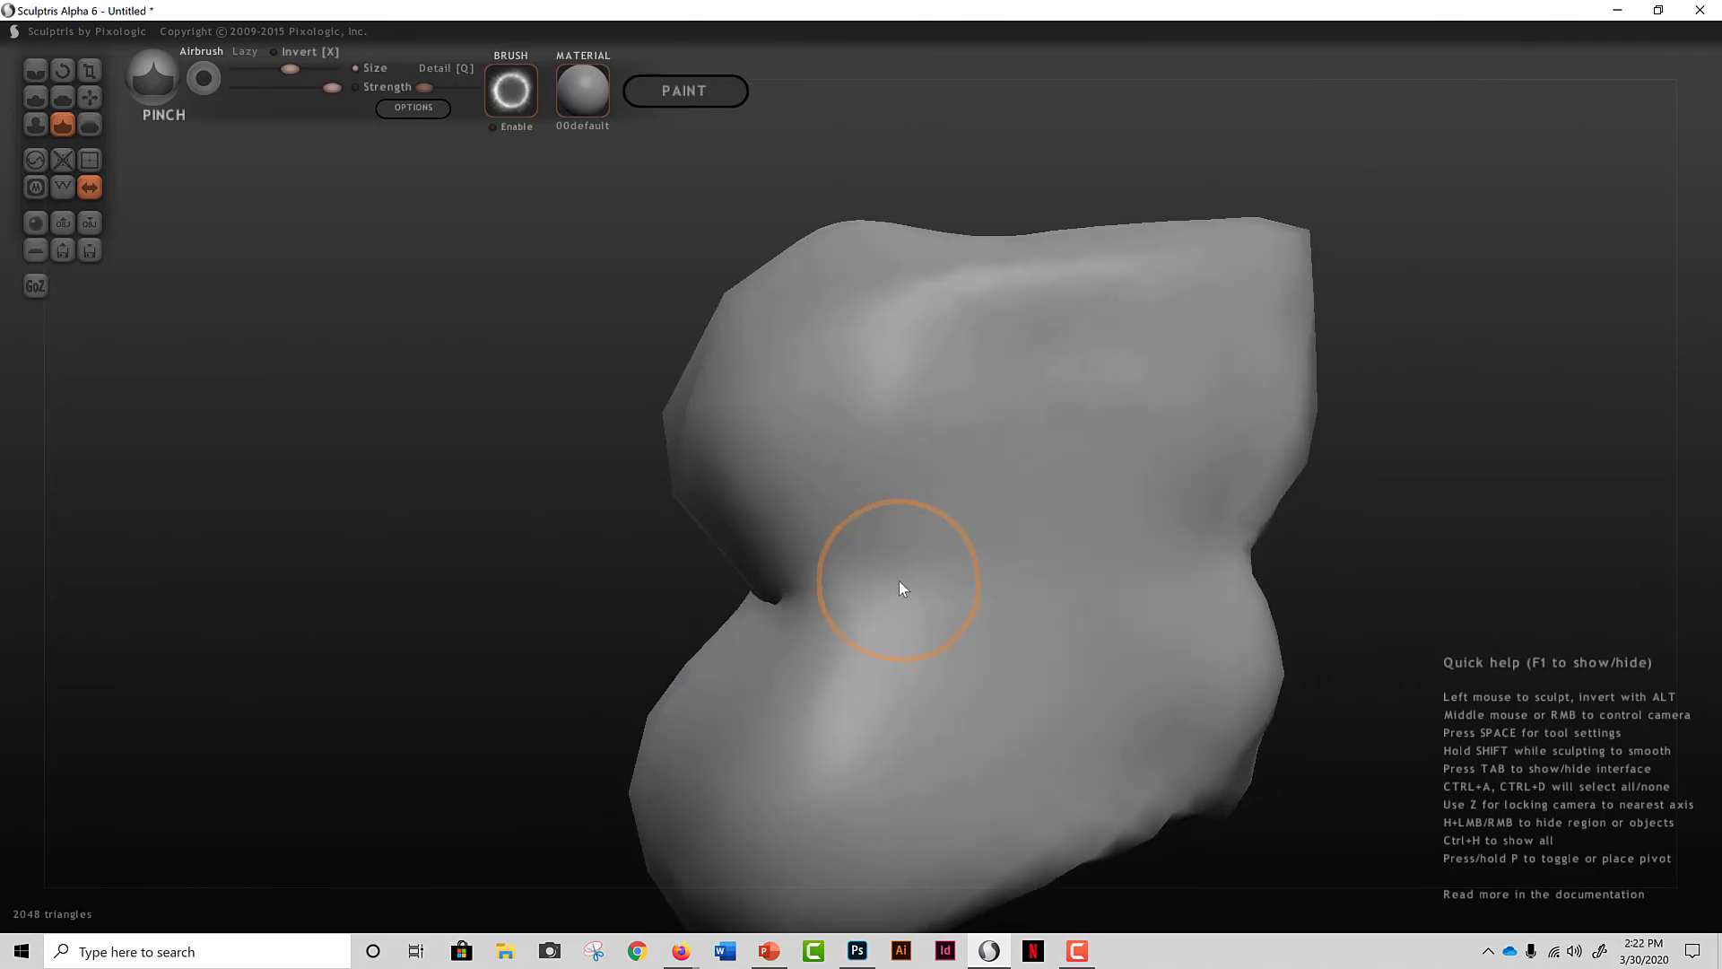
key(z)
scroll(1188, 524, down, 3)
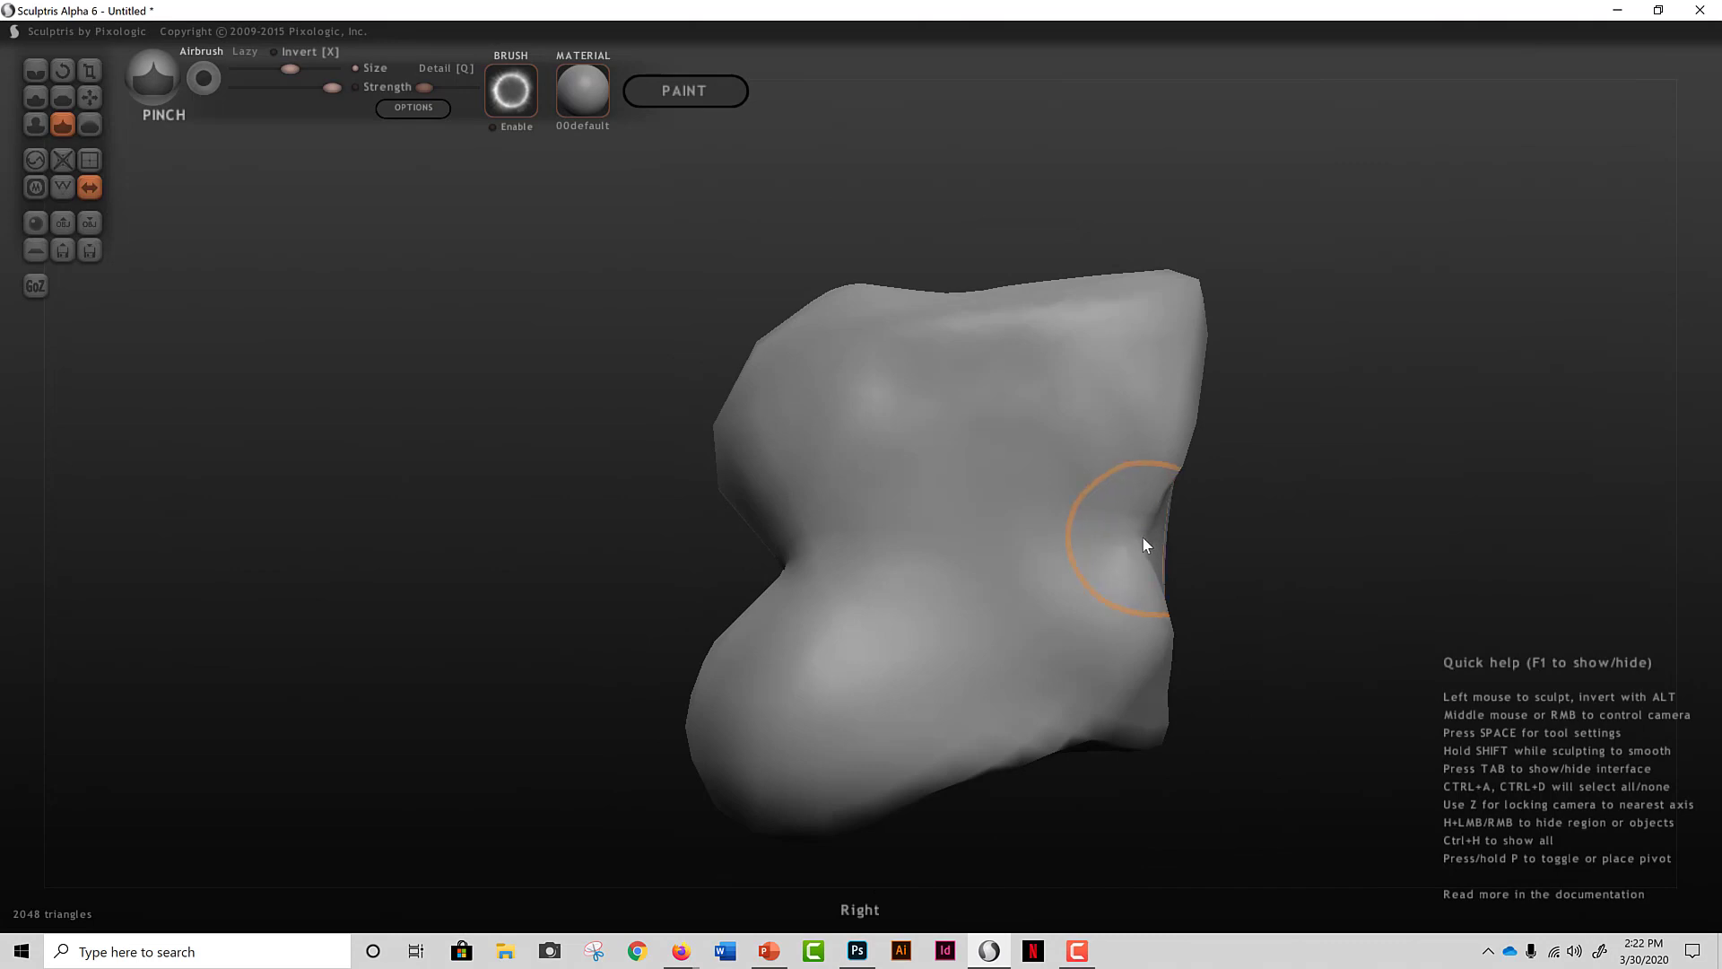
drag(1172, 426, 1164, 290)
mouse_move(1052, 257)
mouse_down()
mouse_move(907, 323)
mouse_move(830, 308)
mouse_move(1037, 323)
mouse_move(1142, 285)
mouse_move(1158, 345)
mouse_up()
mouse_move(1160, 620)
mouse_down()
mouse_move(984, 752)
mouse_move(807, 835)
mouse_up()
Step: Pinch the sides and front bulges of both halves to sharpen their contours
mouse_move(1038, 711)
middle_down()
mouse_move(918, 619)
mouse_move(883, 708)
middle_up()
mouse_move(971, 606)
mouse_down()
mouse_move(900, 592)
mouse_move(730, 711)
mouse_move(1109, 485)
mouse_move(1023, 493)
mouse_move(993, 323)
mouse_move(1080, 400)
mouse_up()
mouse_move(1080, 400)
middle_down()
mouse_move(1291, 547)
mouse_move(1046, 407)
middle_up()
mouse_move(934, 521)
middle_down()
mouse_move(1000, 595)
mouse_move(1025, 474)
mouse_move(864, 413)
middle_up()
mouse_move(780, 412)
mouse_down()
mouse_move(813, 439)
mouse_move(813, 422)
mouse_up()
mouse_move(813, 422)
middle_down()
mouse_move(922, 447)
mouse_move(960, 482)
mouse_move(688, 481)
mouse_move(892, 704)
middle_up()
mouse_move(985, 750)
mouse_down()
mouse_move(928, 728)
mouse_move(1068, 616)
mouse_move(1130, 464)
mouse_up()
mouse_move(1164, 581)
middle_down()
mouse_move(972, 562)
mouse_move(751, 594)
mouse_move(1208, 535)
mouse_move(1273, 600)
mouse_move(1068, 619)
middle_up()
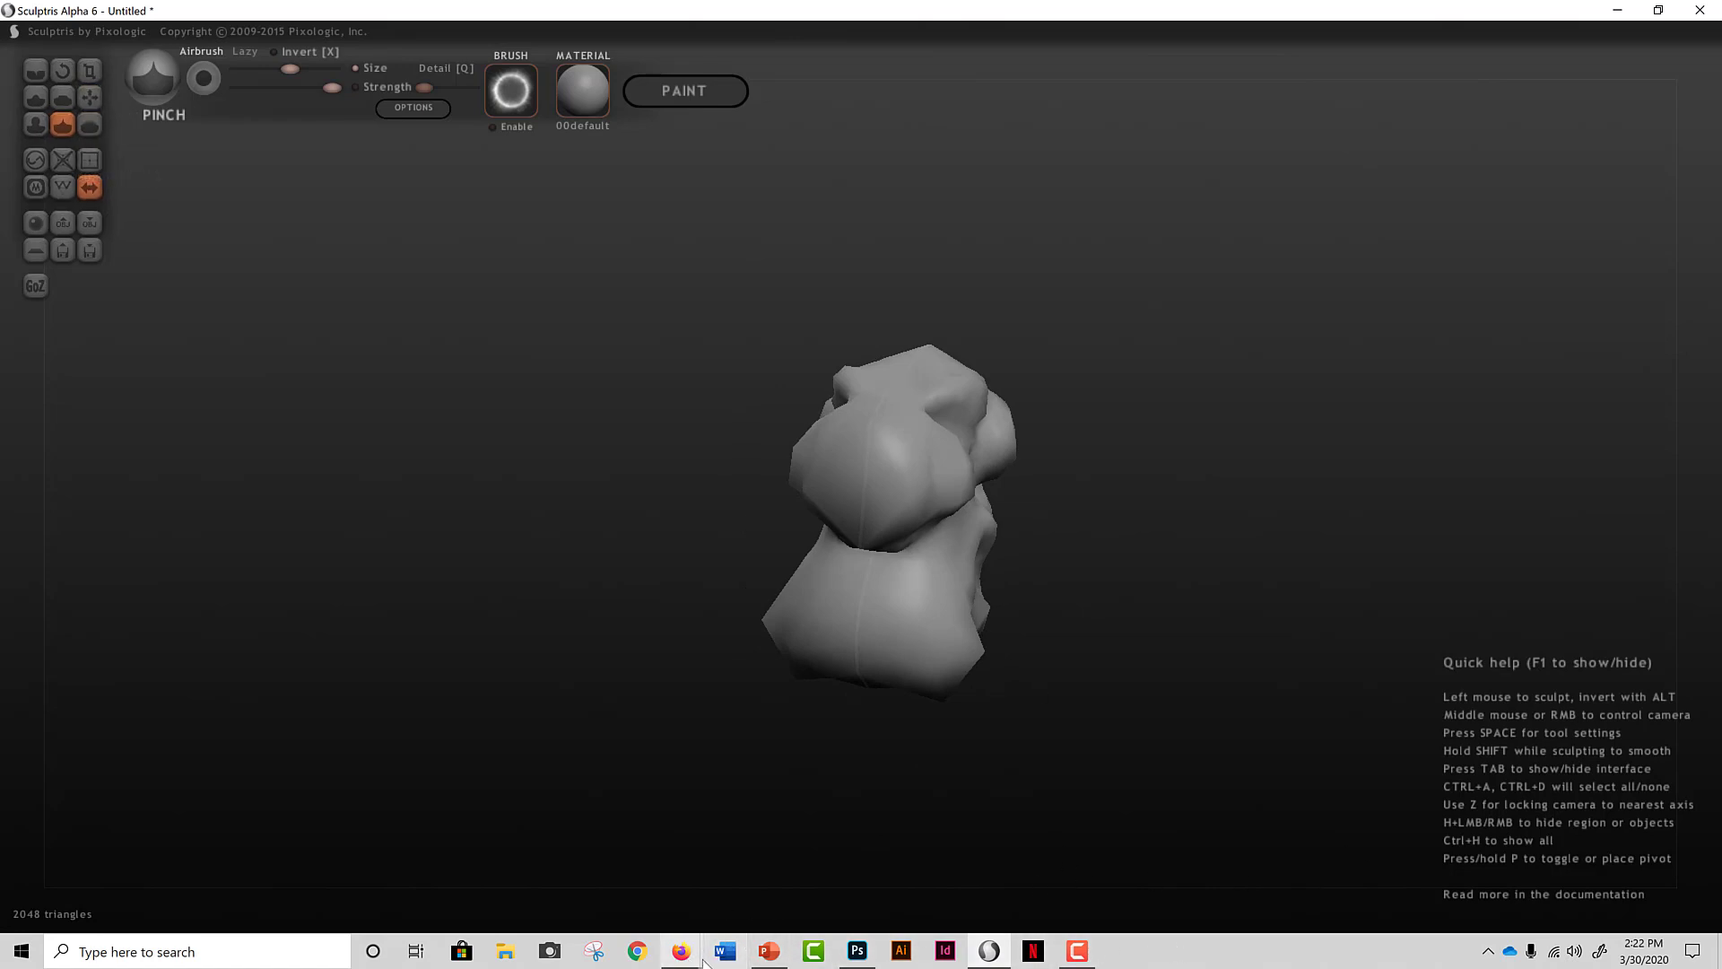
Step: Switch to the PowerPoint tools overview and open slide 7 on the Smooth brush
mouse_move(839, 960)
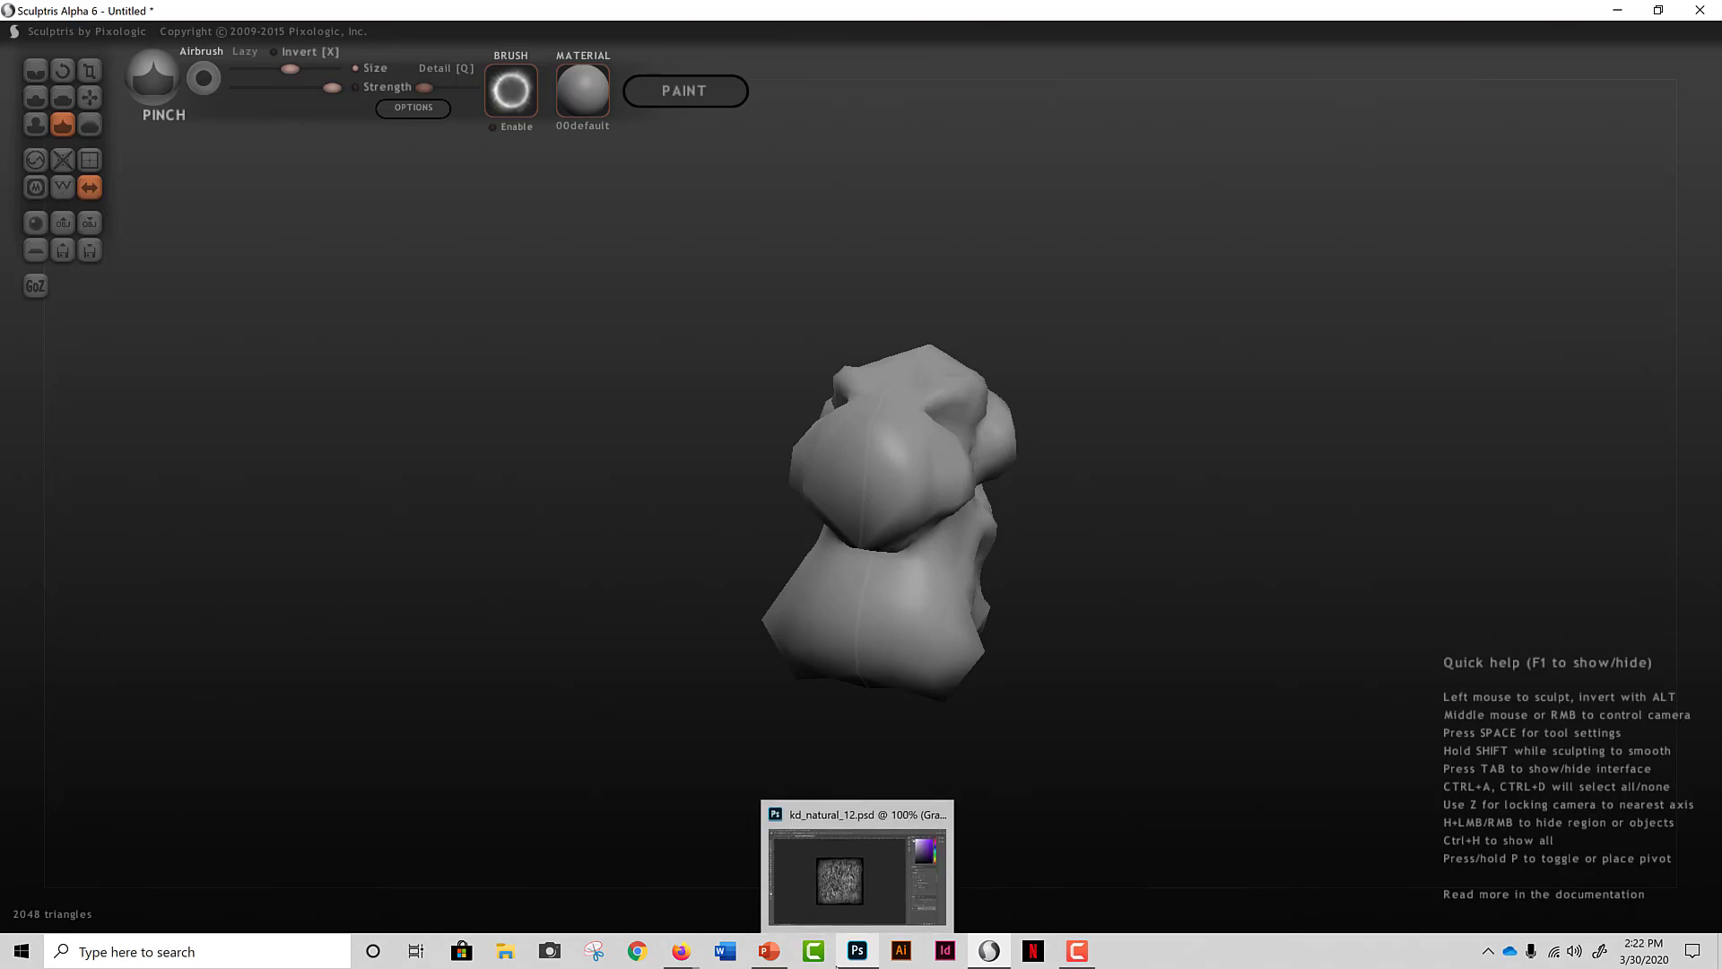
click(758, 959)
click(78, 575)
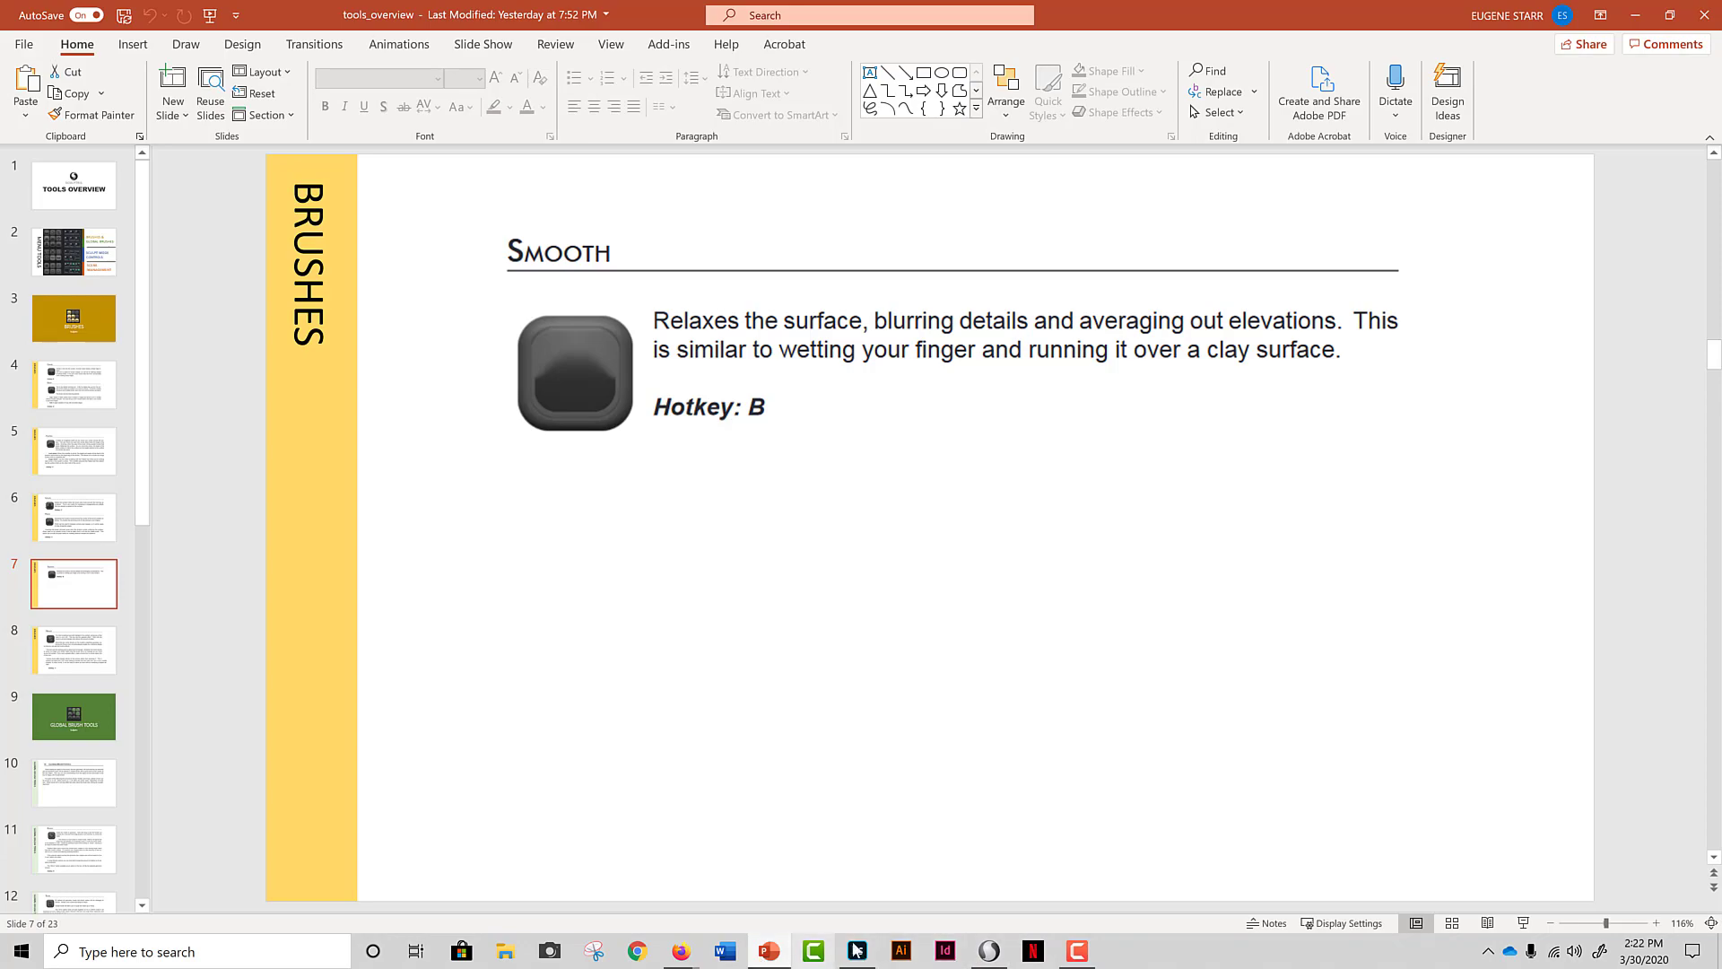
Step: Return to Sculptris, turn the form to show its side bulges, and select the Smooth brush
click(994, 957)
right_drag(976, 497, 816, 485)
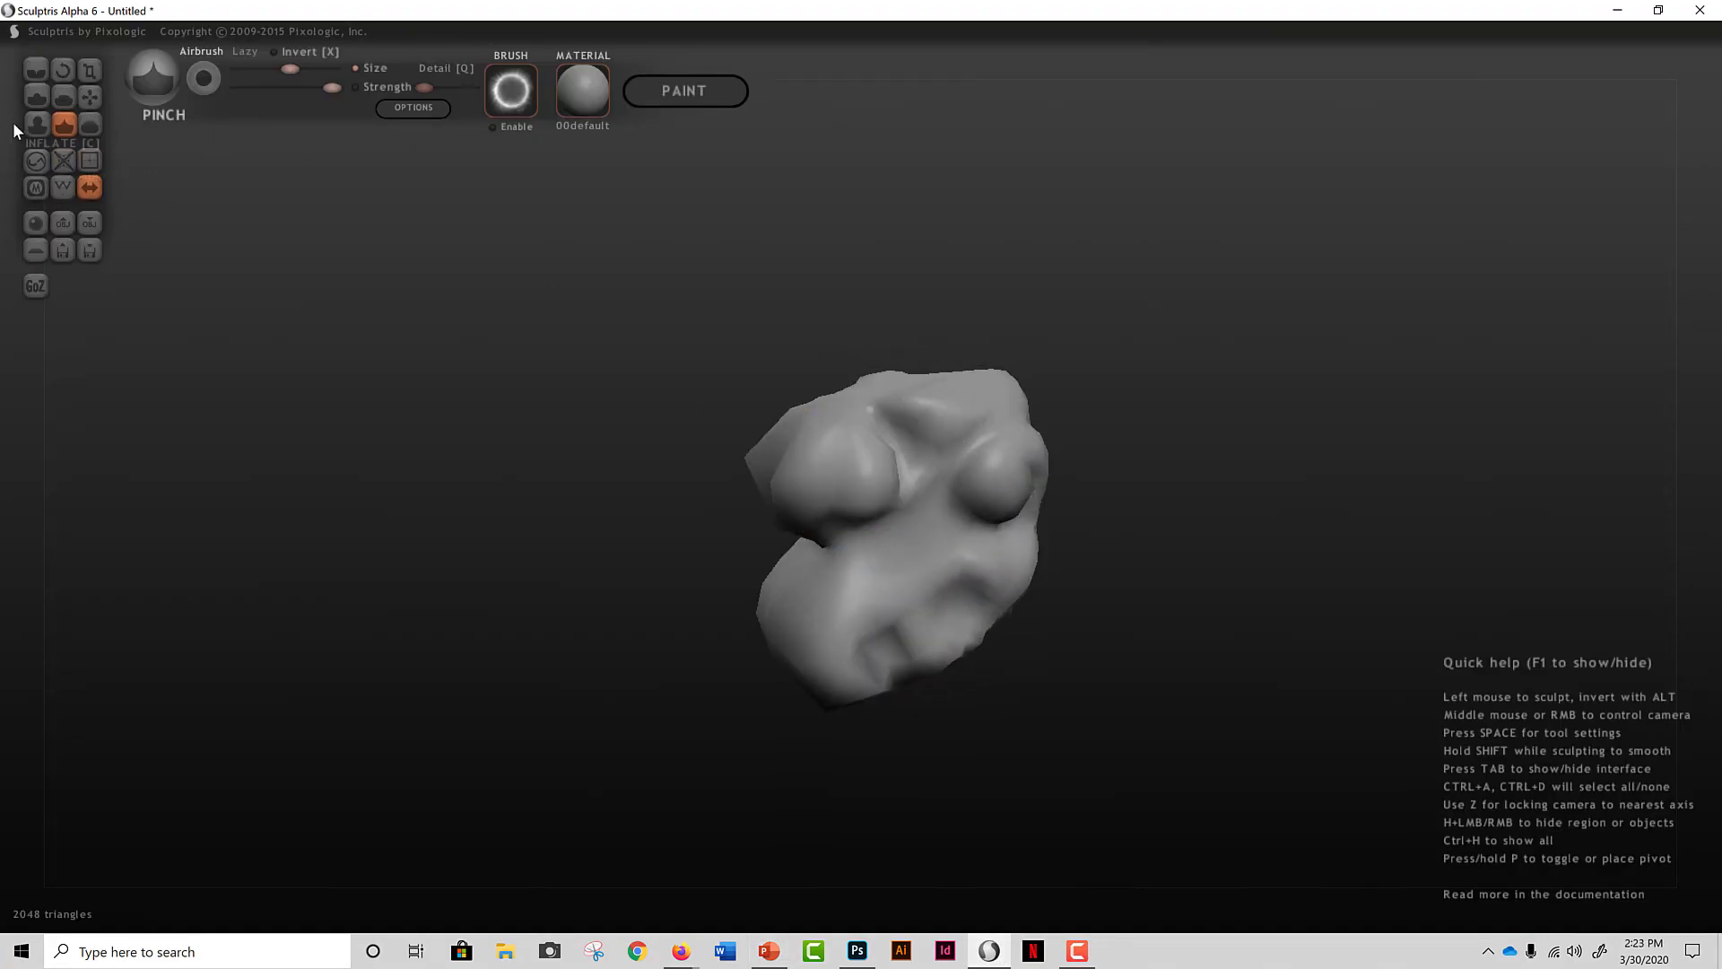
click(84, 130)
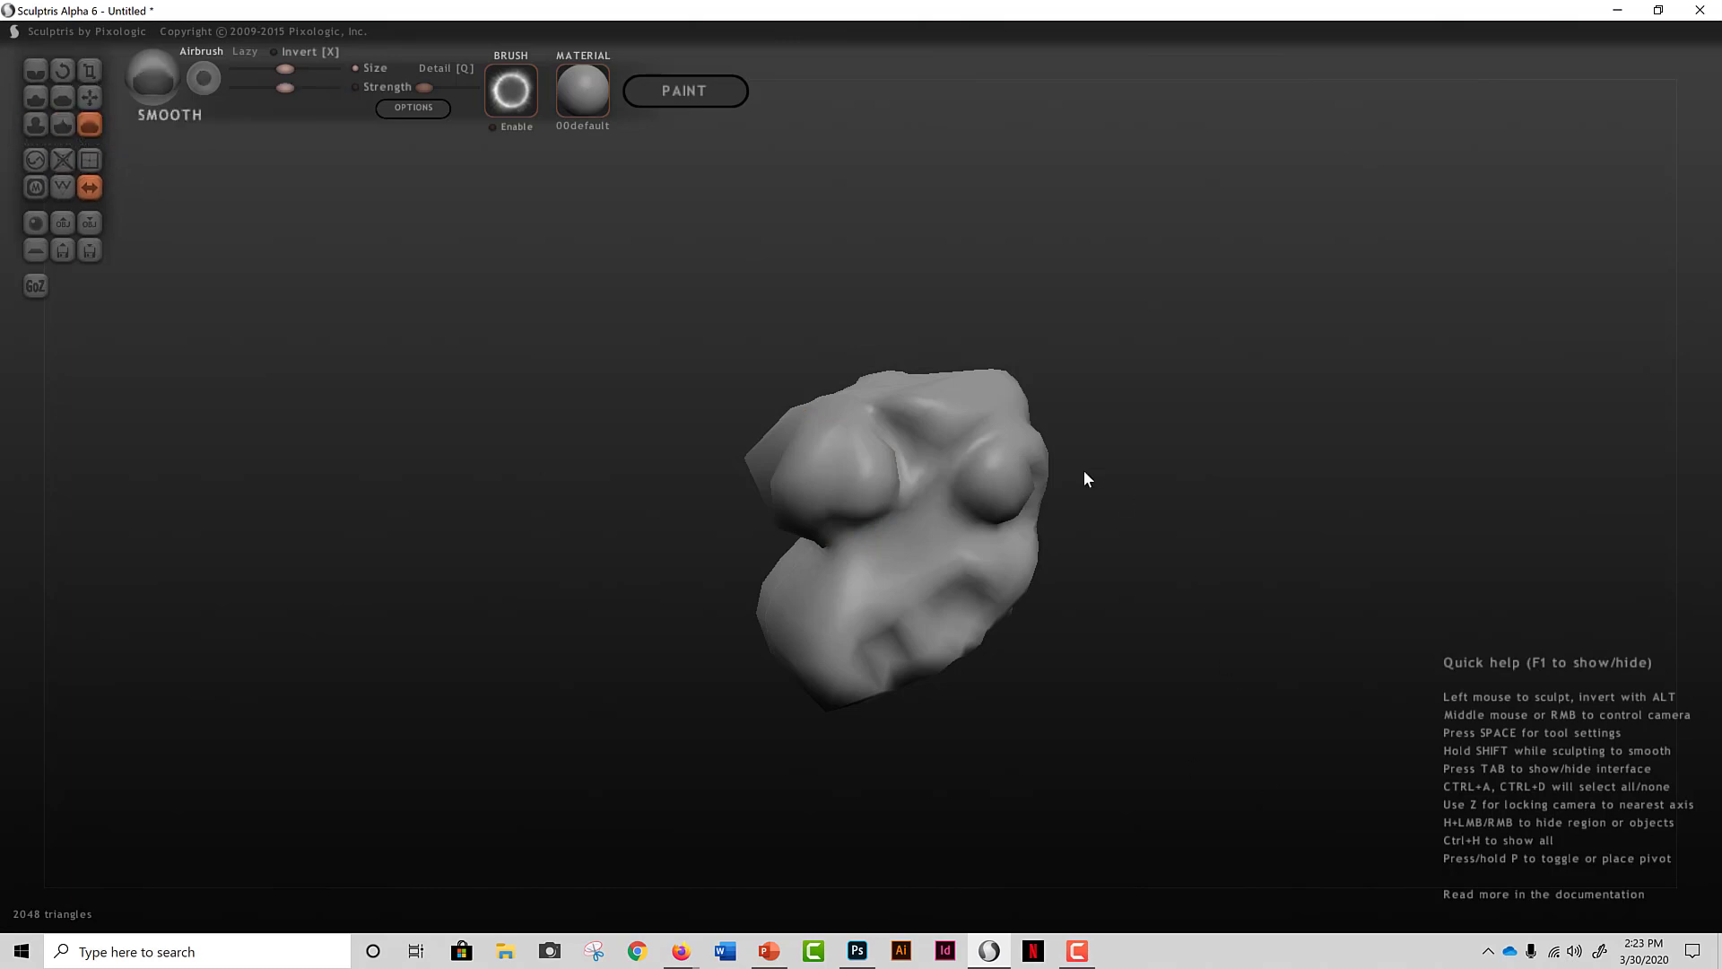
Step: Try a smoothing stroke across the two upper bulges and undo it
mouse_move(1035, 488)
mouse_down()
mouse_move(933, 453)
mouse_move(852, 494)
mouse_up()
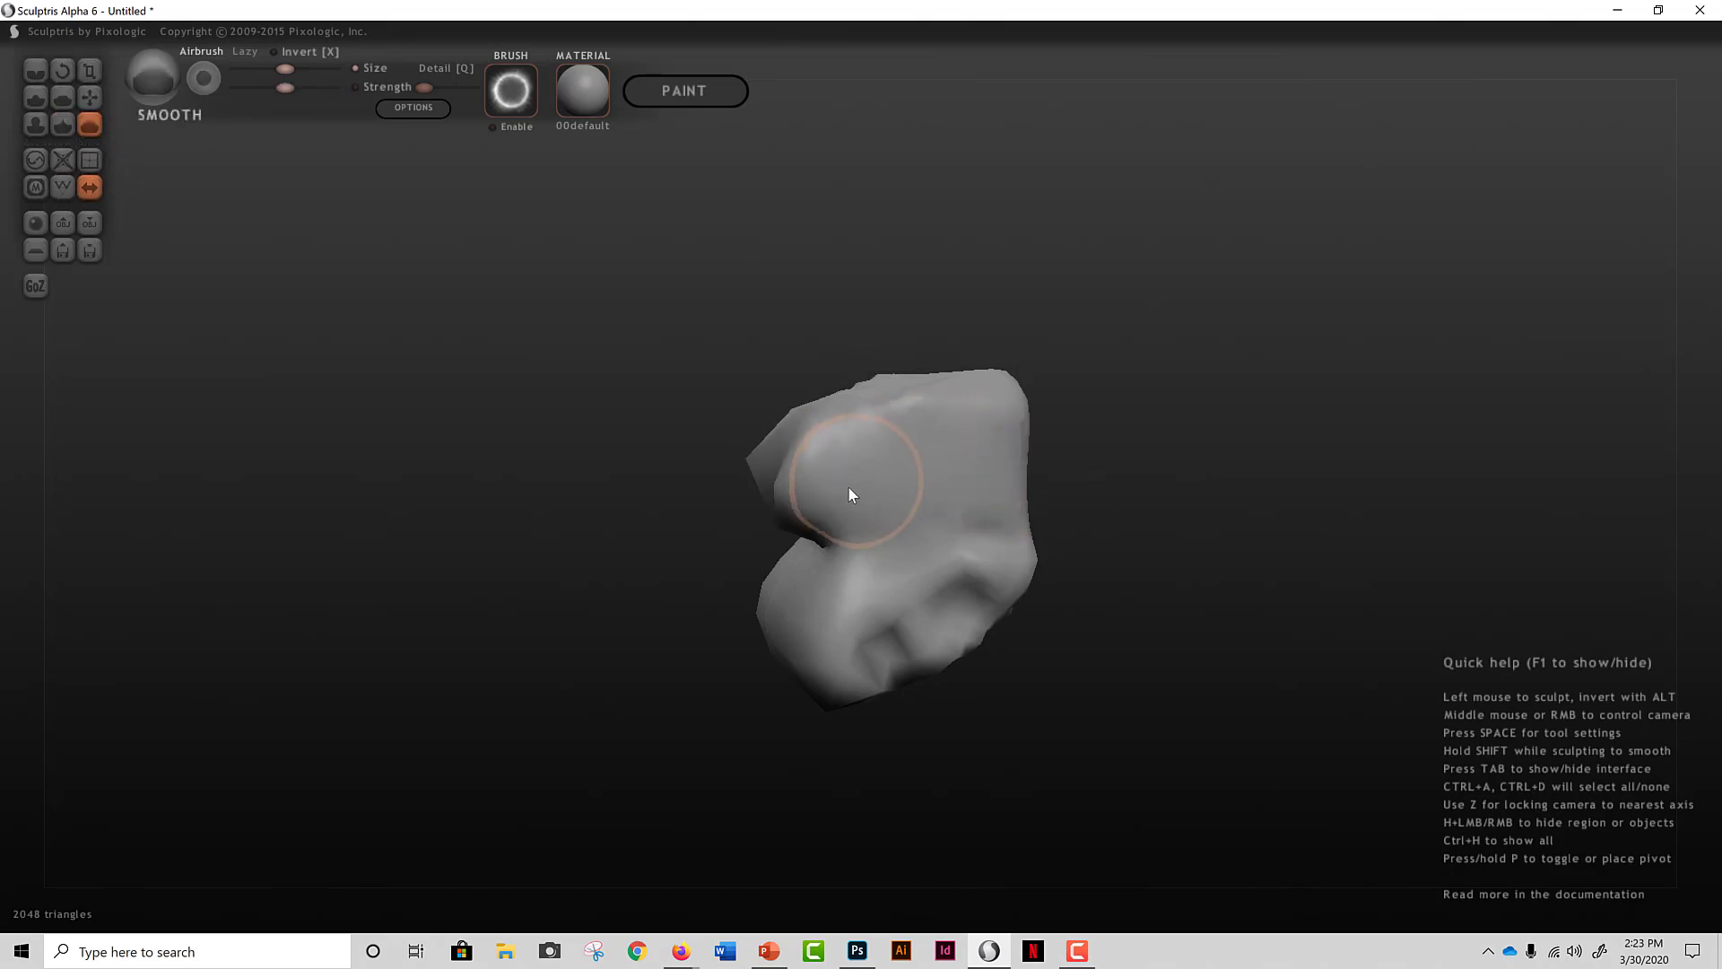
key(ctrl+z)
Step: Enlarge the Smooth brush and smooth the round side bulge down into the ridges below it
mouse_move(990, 440)
right_down()
mouse_move(1017, 569)
mouse_move(925, 549)
mouse_move(936, 520)
mouse_move(1280, 631)
right_up()
scroll(1032, 556, up, 3)
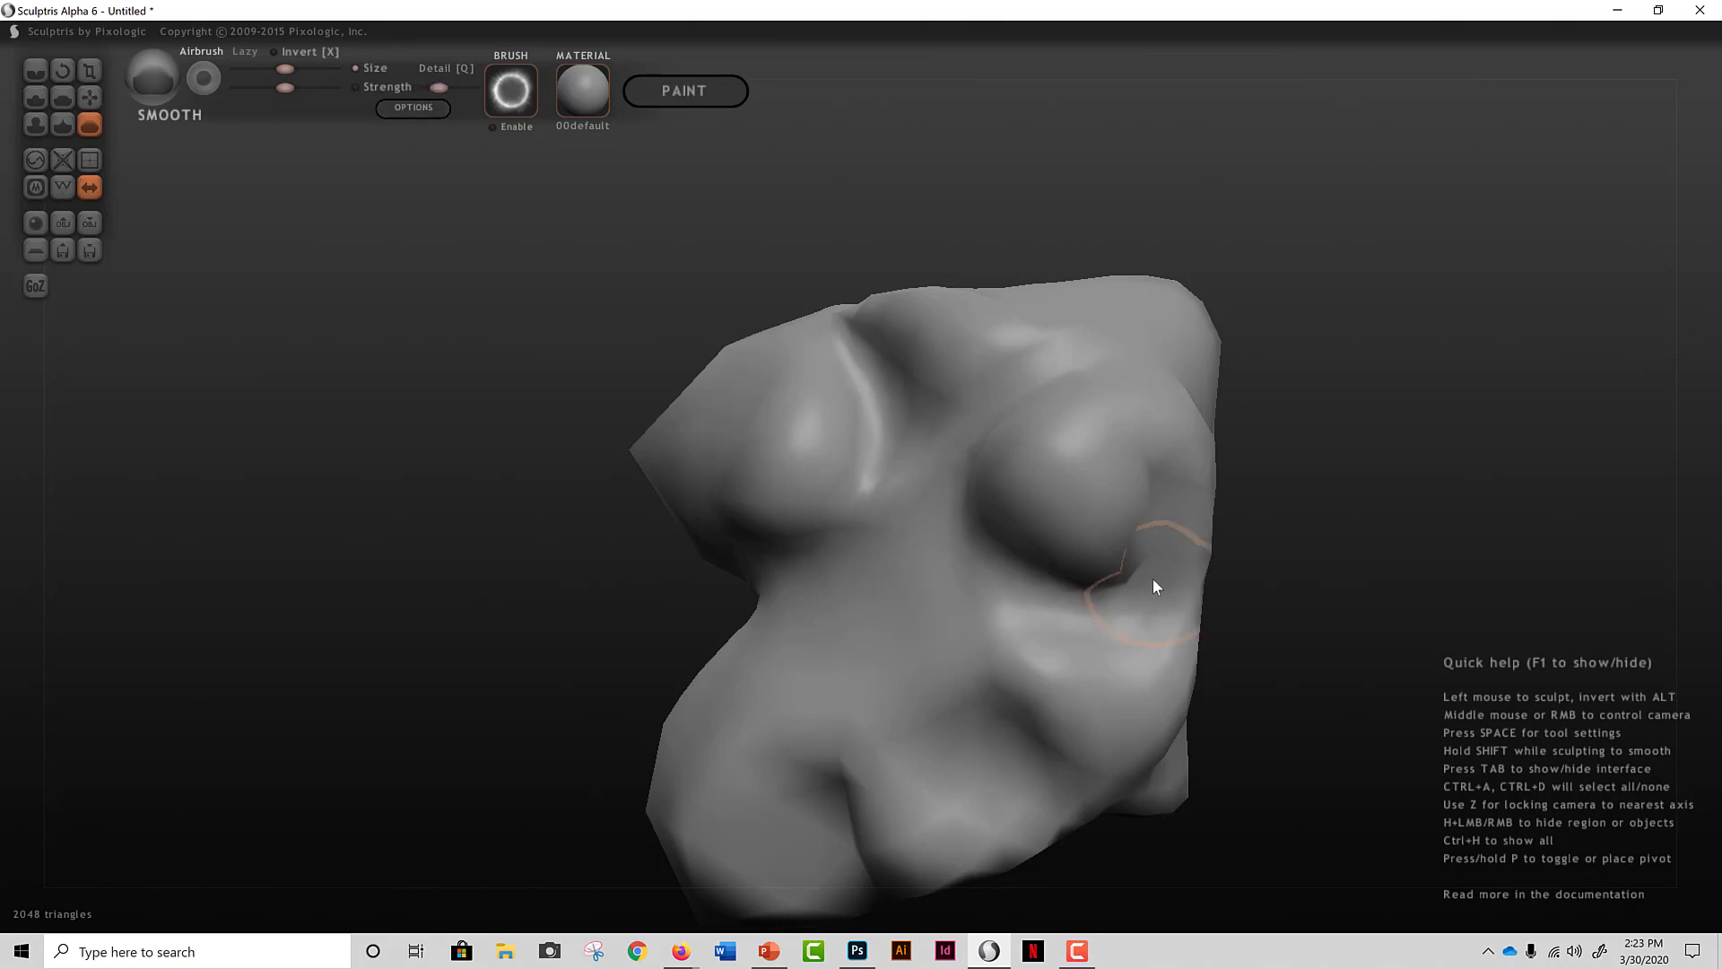
scroll(1077, 477, up, 2)
scroll(1072, 485, up, 4)
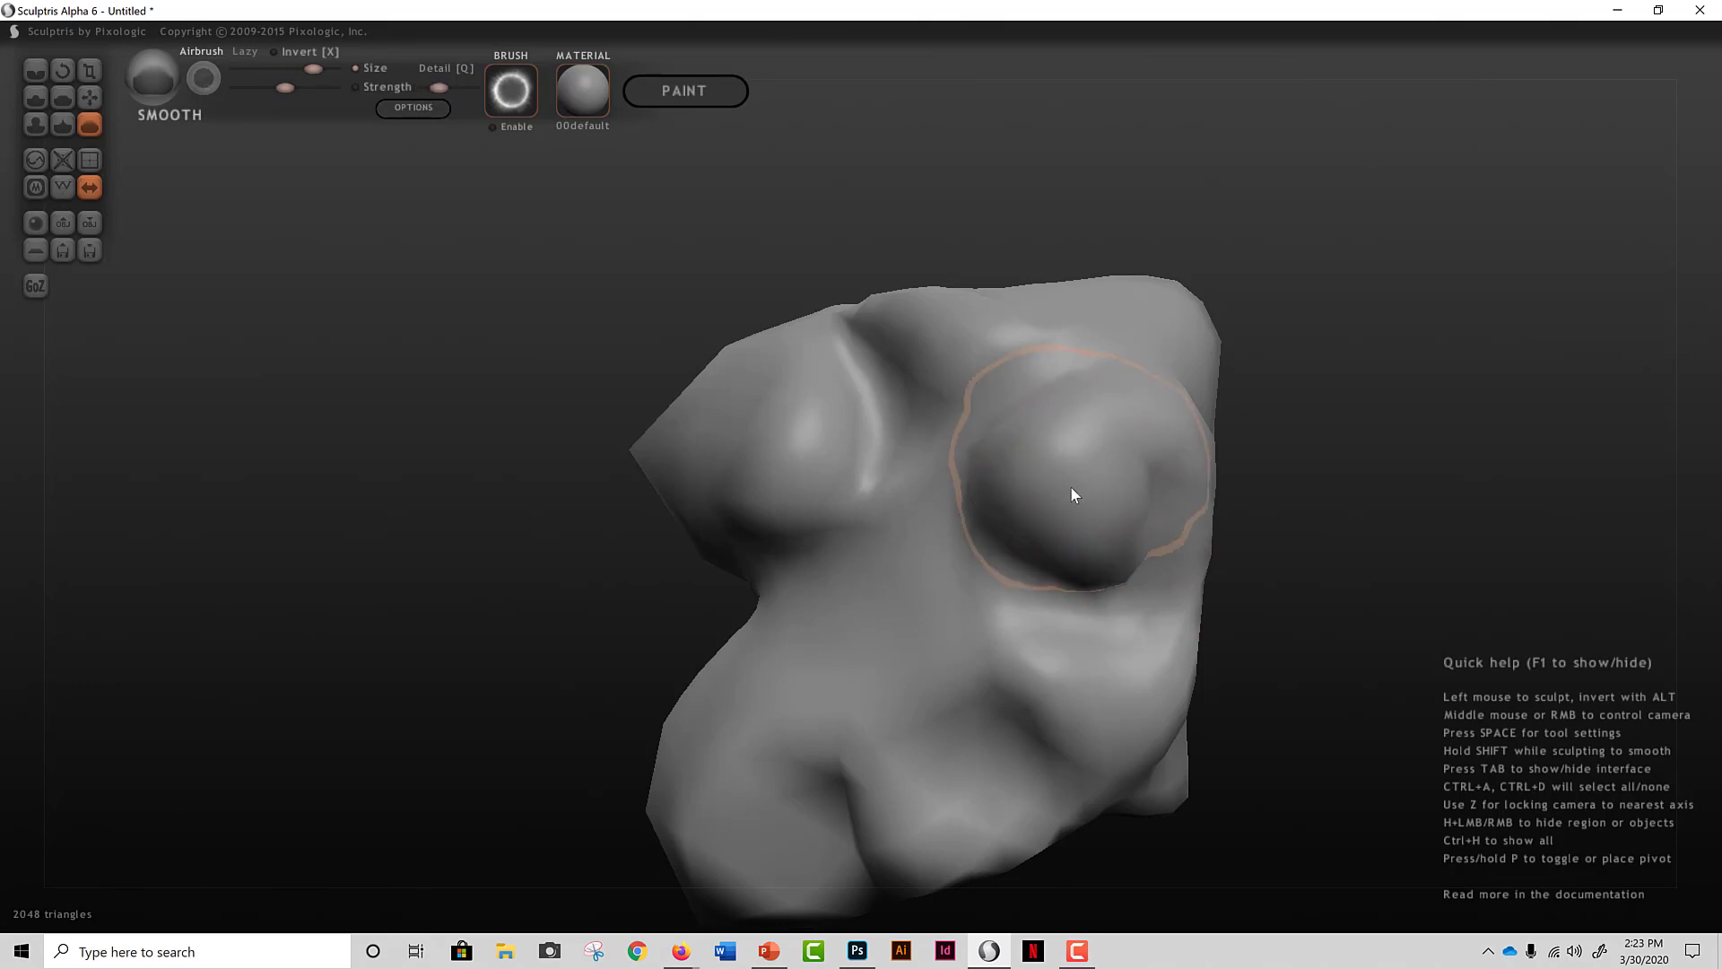
drag(1047, 525, 992, 787)
Step: Reduce the brush size and smooth the overhanging front bulge and the seam beneath it
right_drag(827, 366, 1032, 435)
right_drag(823, 607, 1269, 604)
mouse_move(940, 512)
right_down()
mouse_move(830, 583)
mouse_move(871, 528)
right_up()
scroll(870, 527, down, 2)
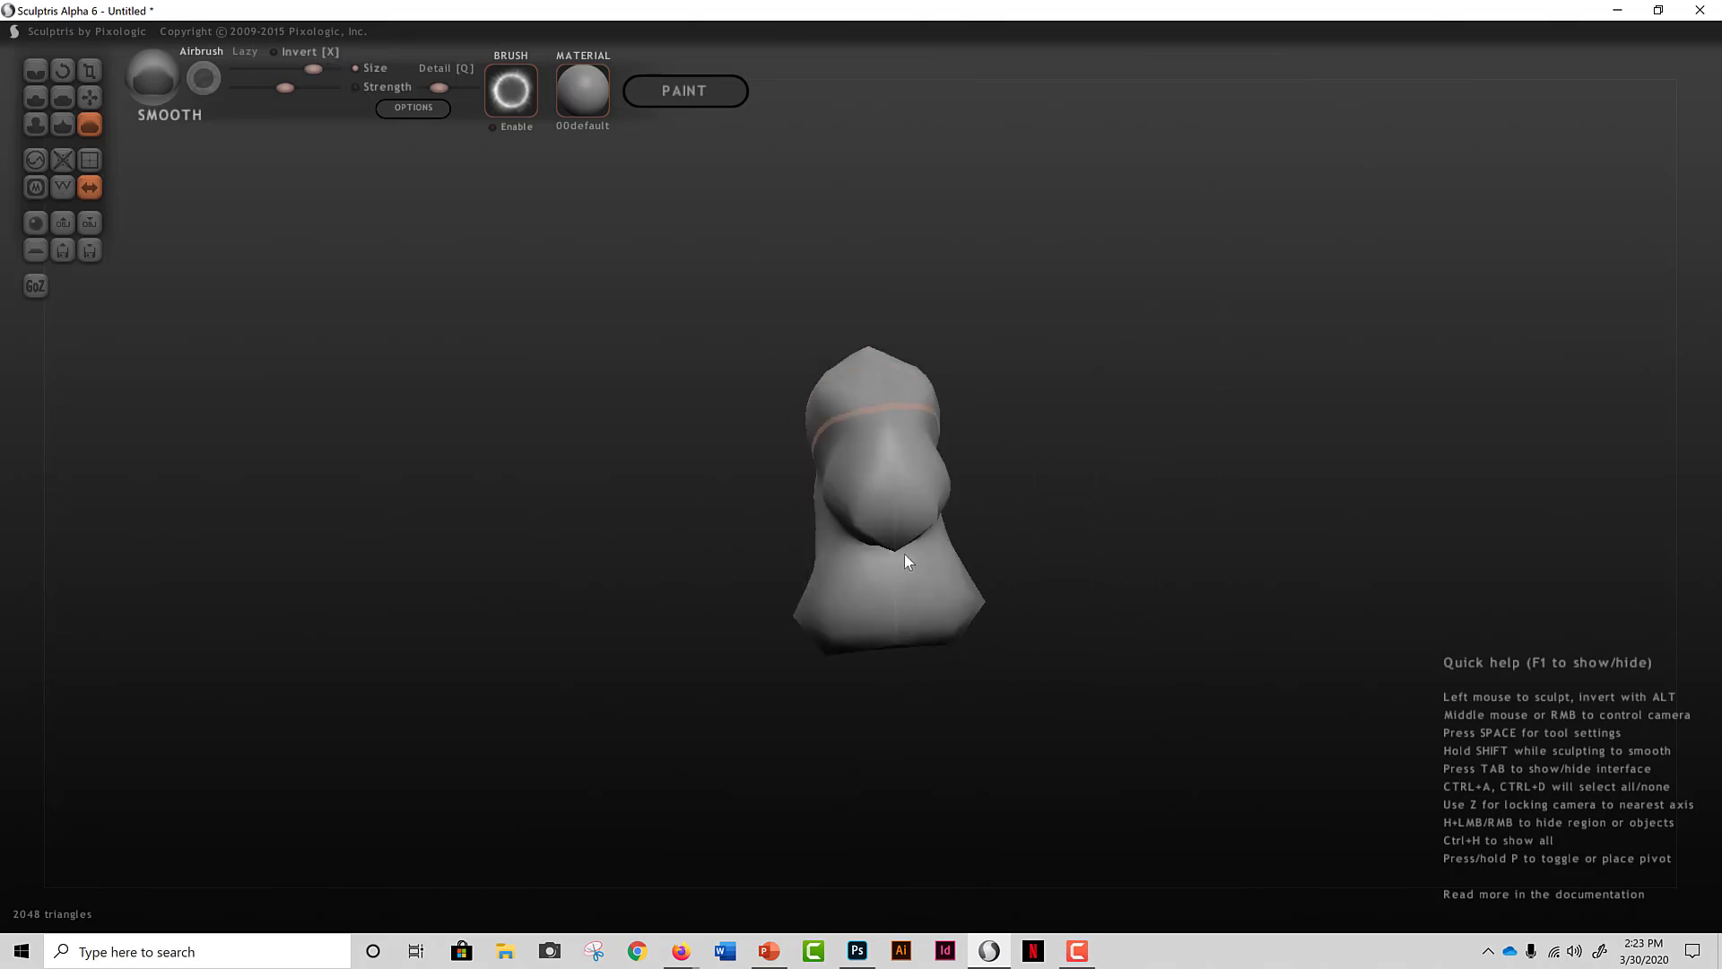
scroll(912, 546, down, 2)
mouse_move(886, 549)
mouse_down()
mouse_move(954, 457)
mouse_move(885, 585)
mouse_move(823, 515)
mouse_up()
Step: Smooth the remaining ridges and bumps around the form's sides, using a slightly smaller brush
right_drag(823, 517, 633, 496)
key(z)
mouse_move(935, 558)
right_down()
mouse_move(1090, 526)
mouse_move(923, 604)
mouse_move(924, 653)
mouse_move(899, 638)
mouse_move(1007, 596)
right_up()
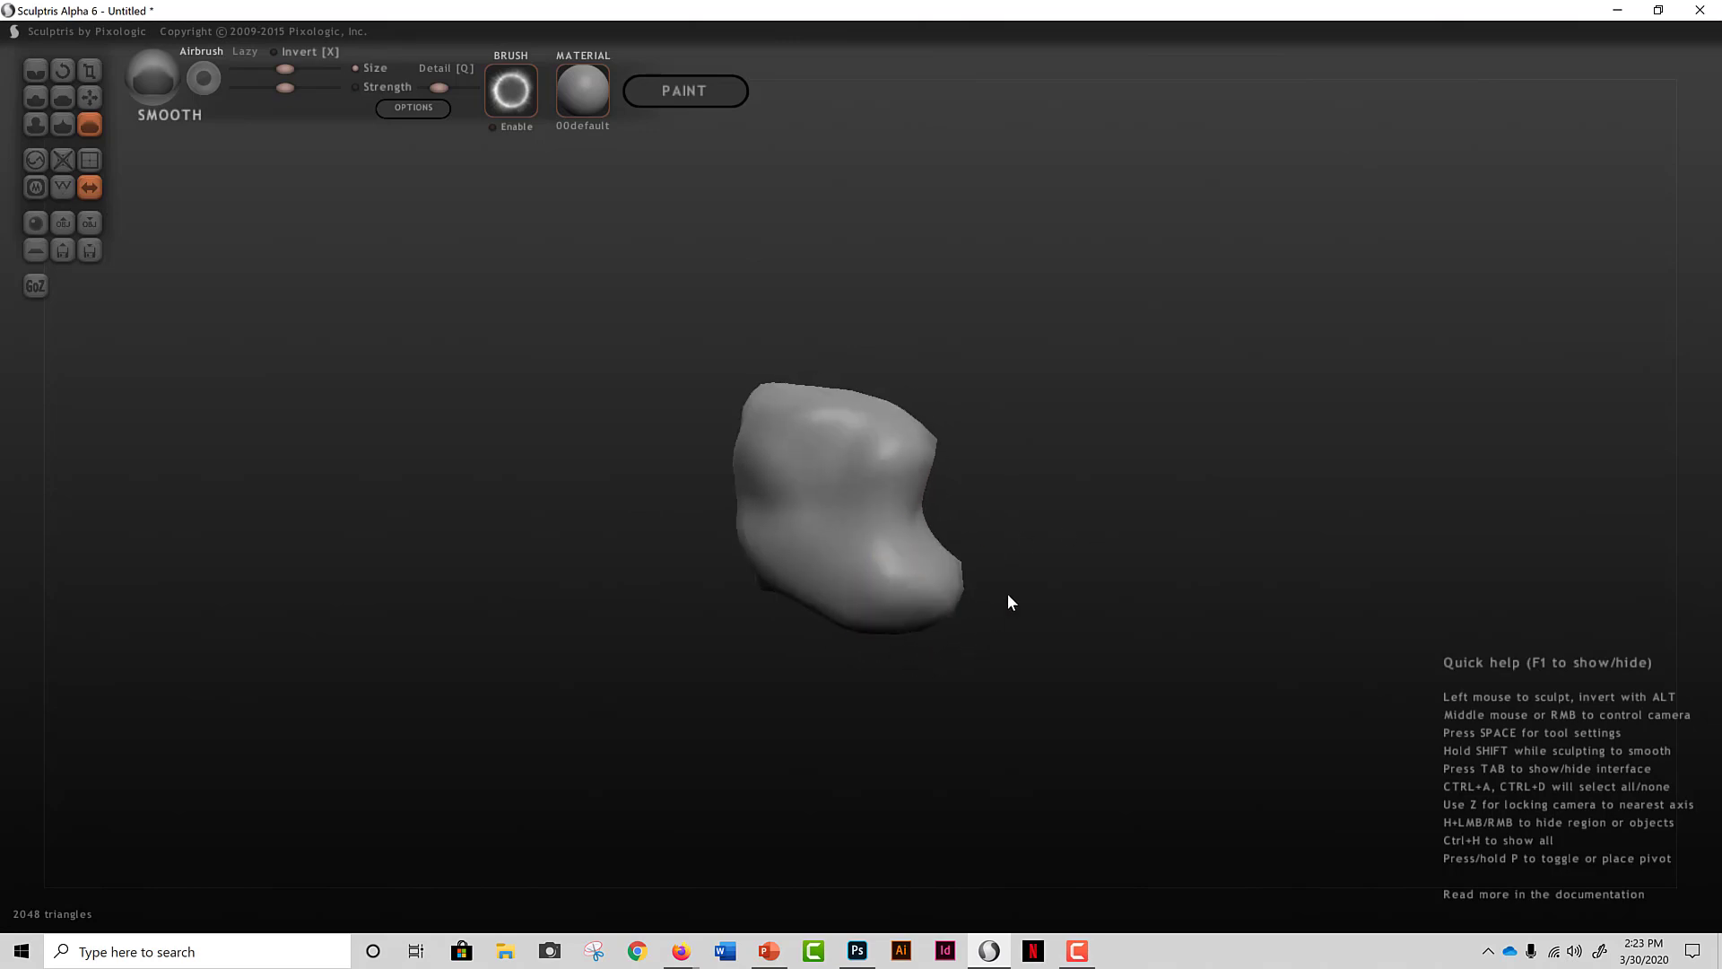
mouse_move(612, 609)
right_down()
mouse_move(1006, 633)
mouse_move(787, 626)
mouse_move(906, 546)
right_up()
scroll(927, 552, down, 2)
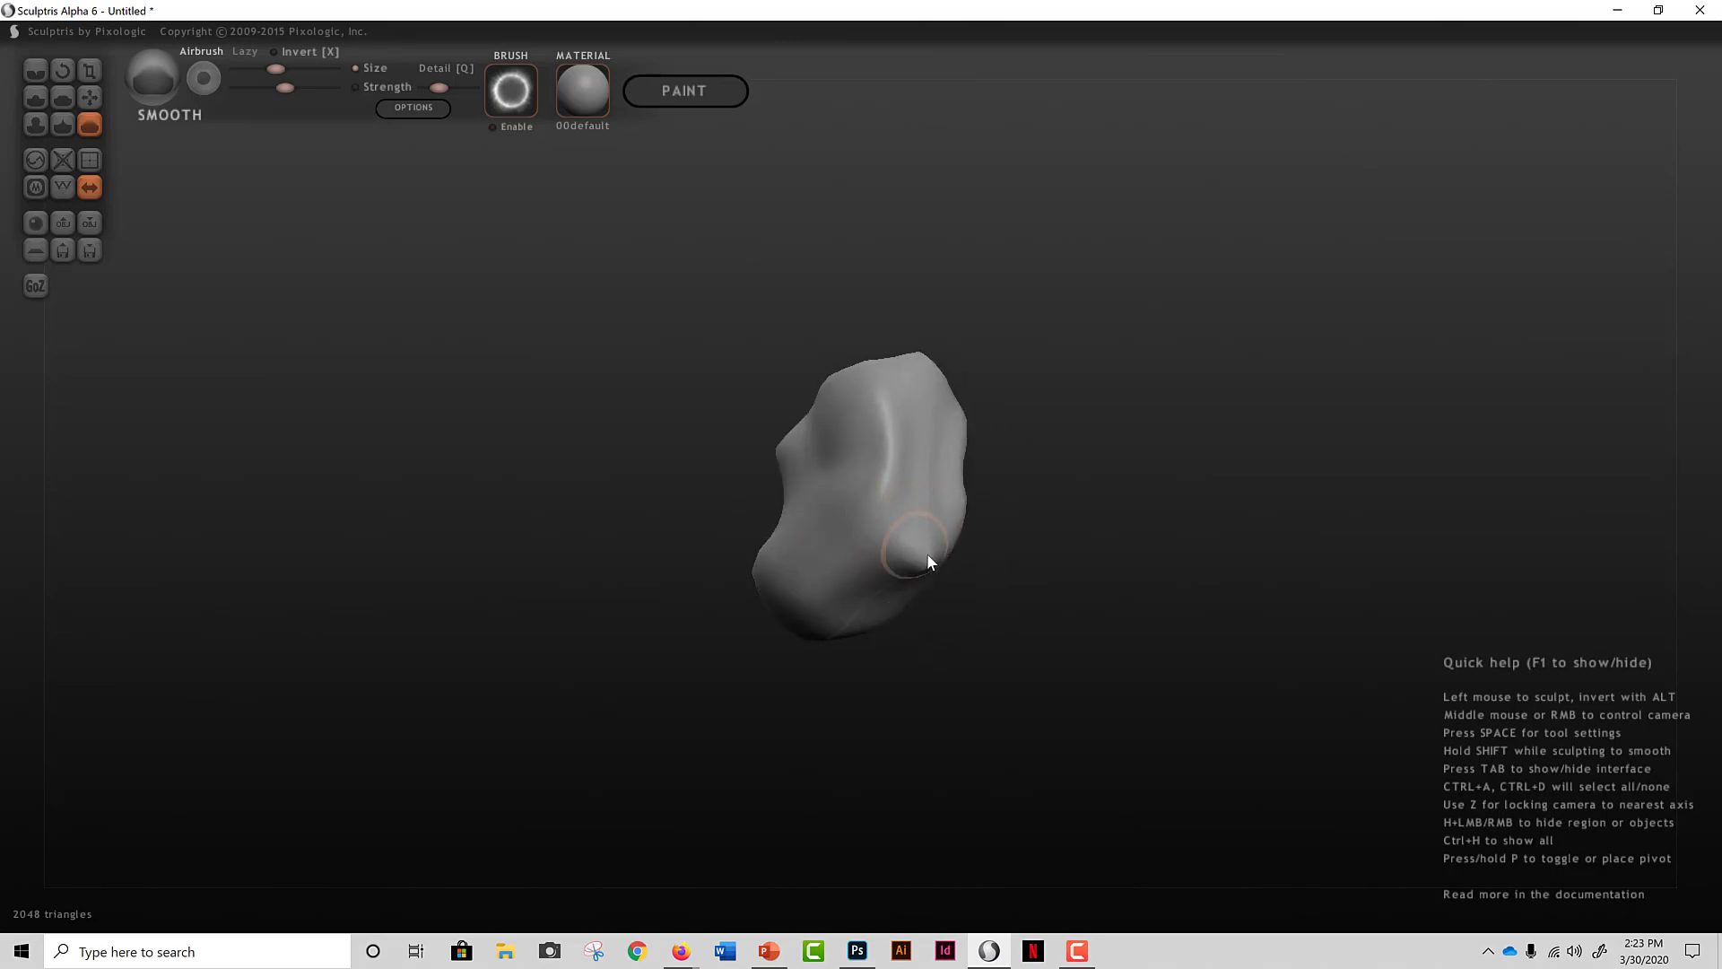
right_drag(869, 454, 849, 533)
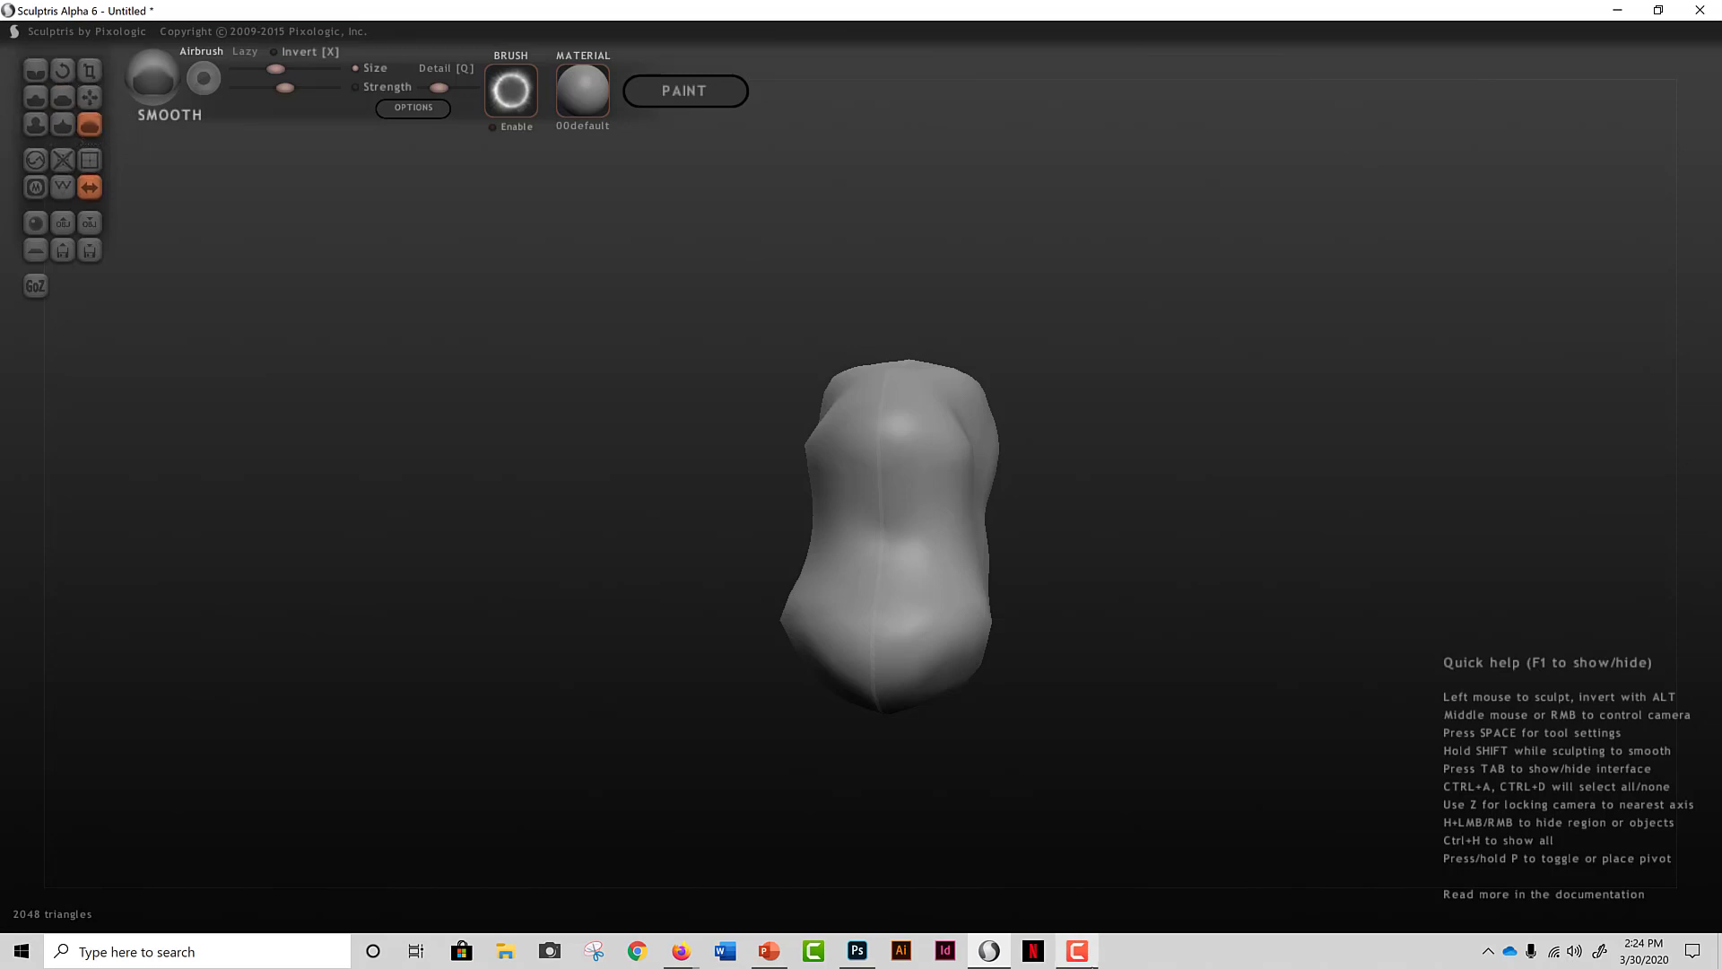
Step: Switch to the PowerPoint tools overview and open slide 8
click(768, 952)
click(90, 662)
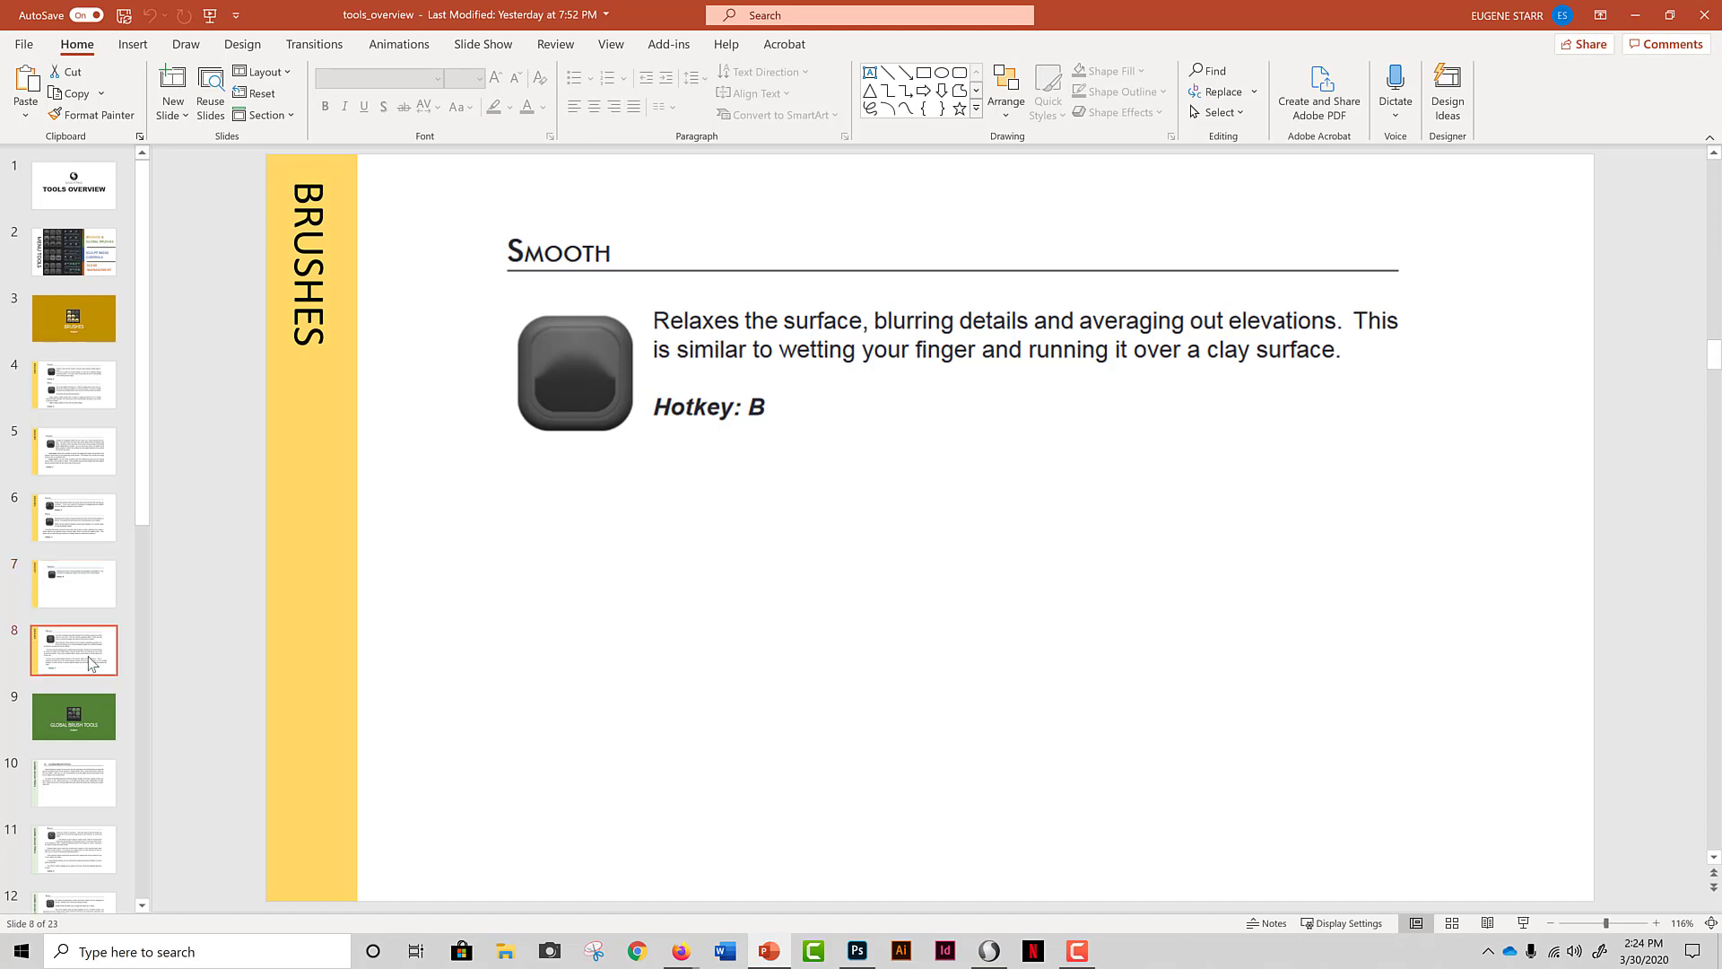